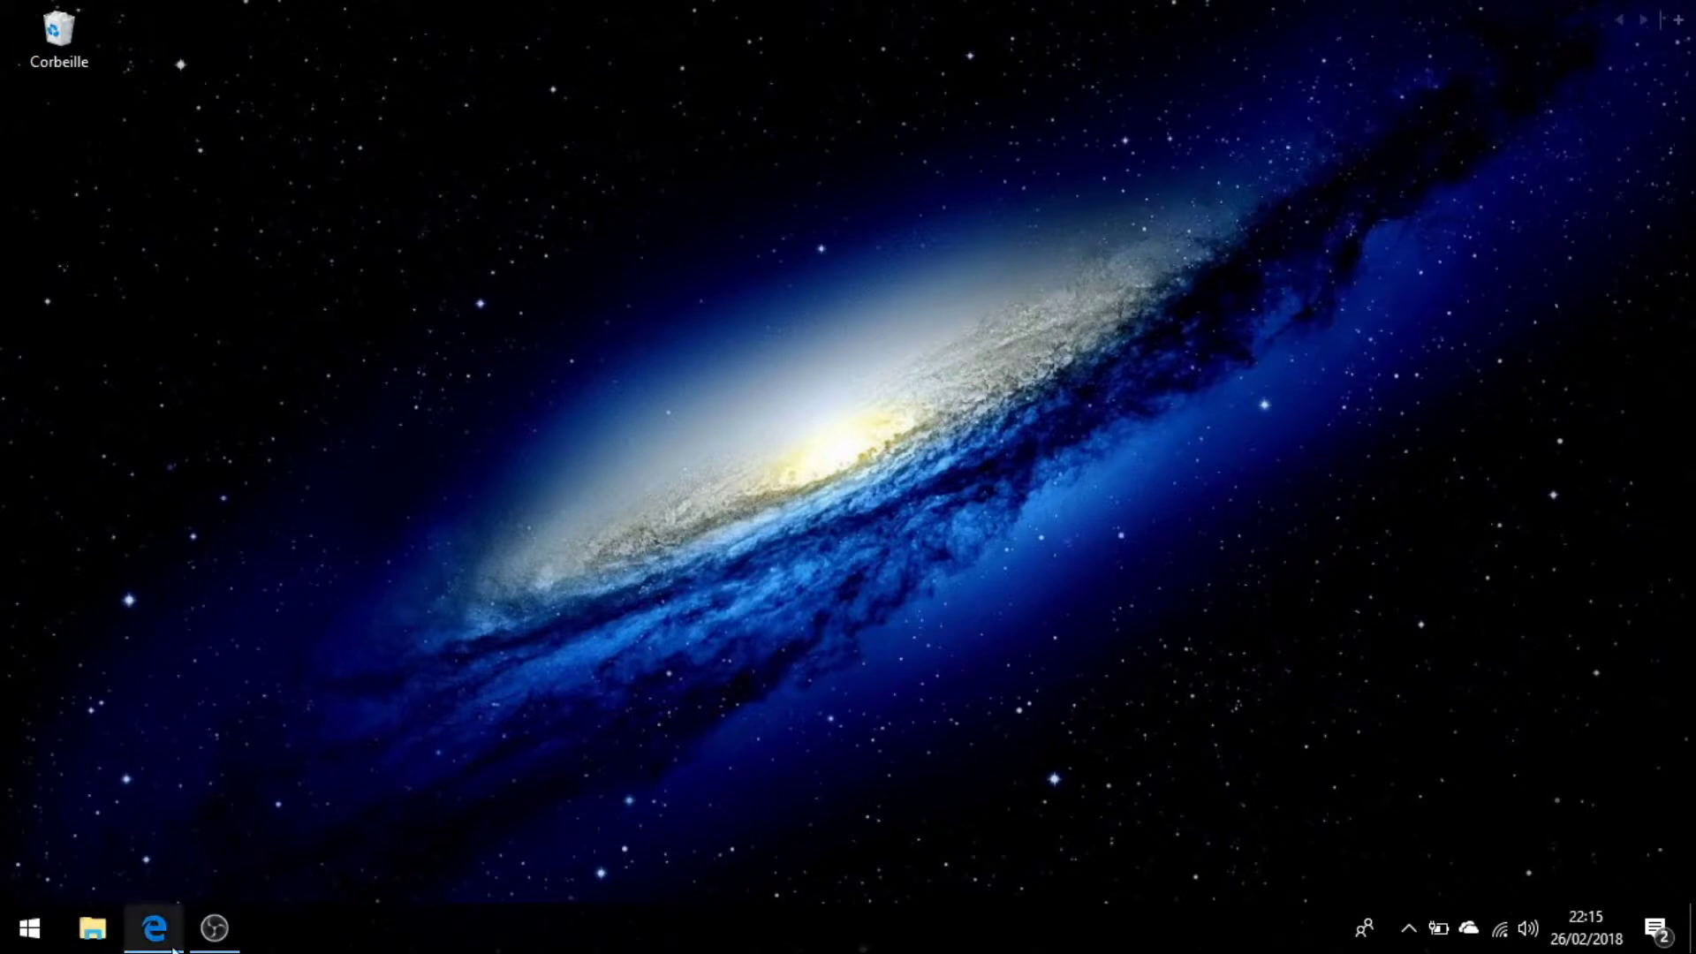
Search Bing for 'windows 10 media creation tool' and open the microsoft.com Download Windows 10 page.
left_click(155, 927)
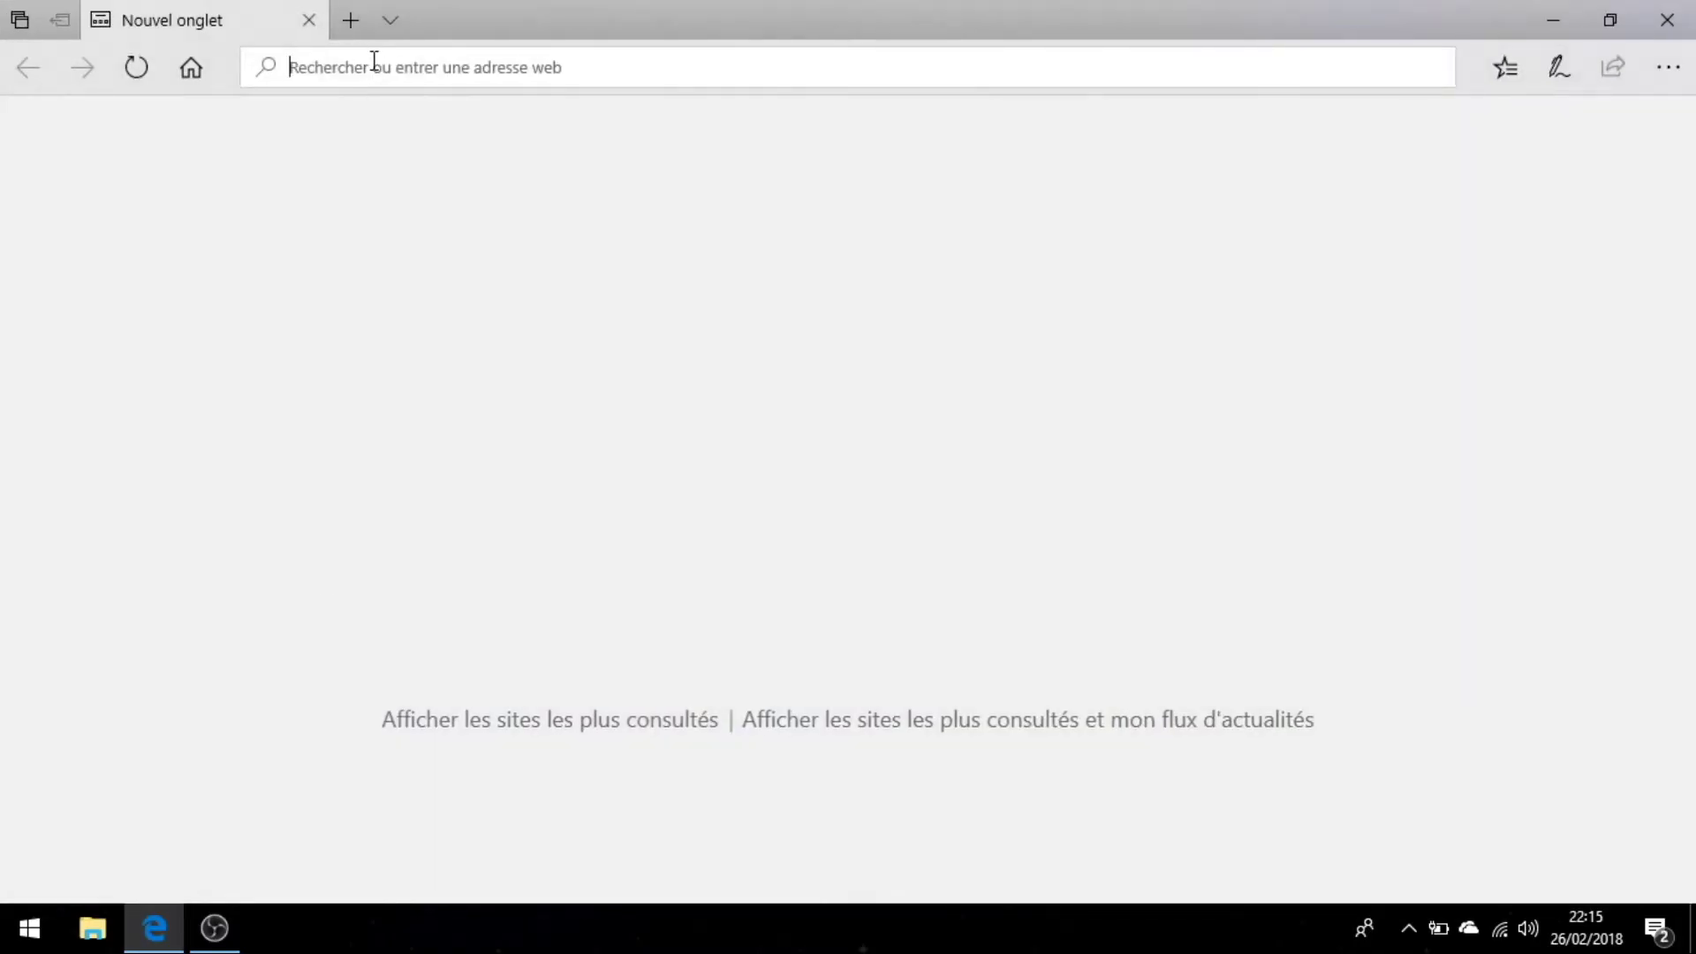
type("windows 10 media creation tool")
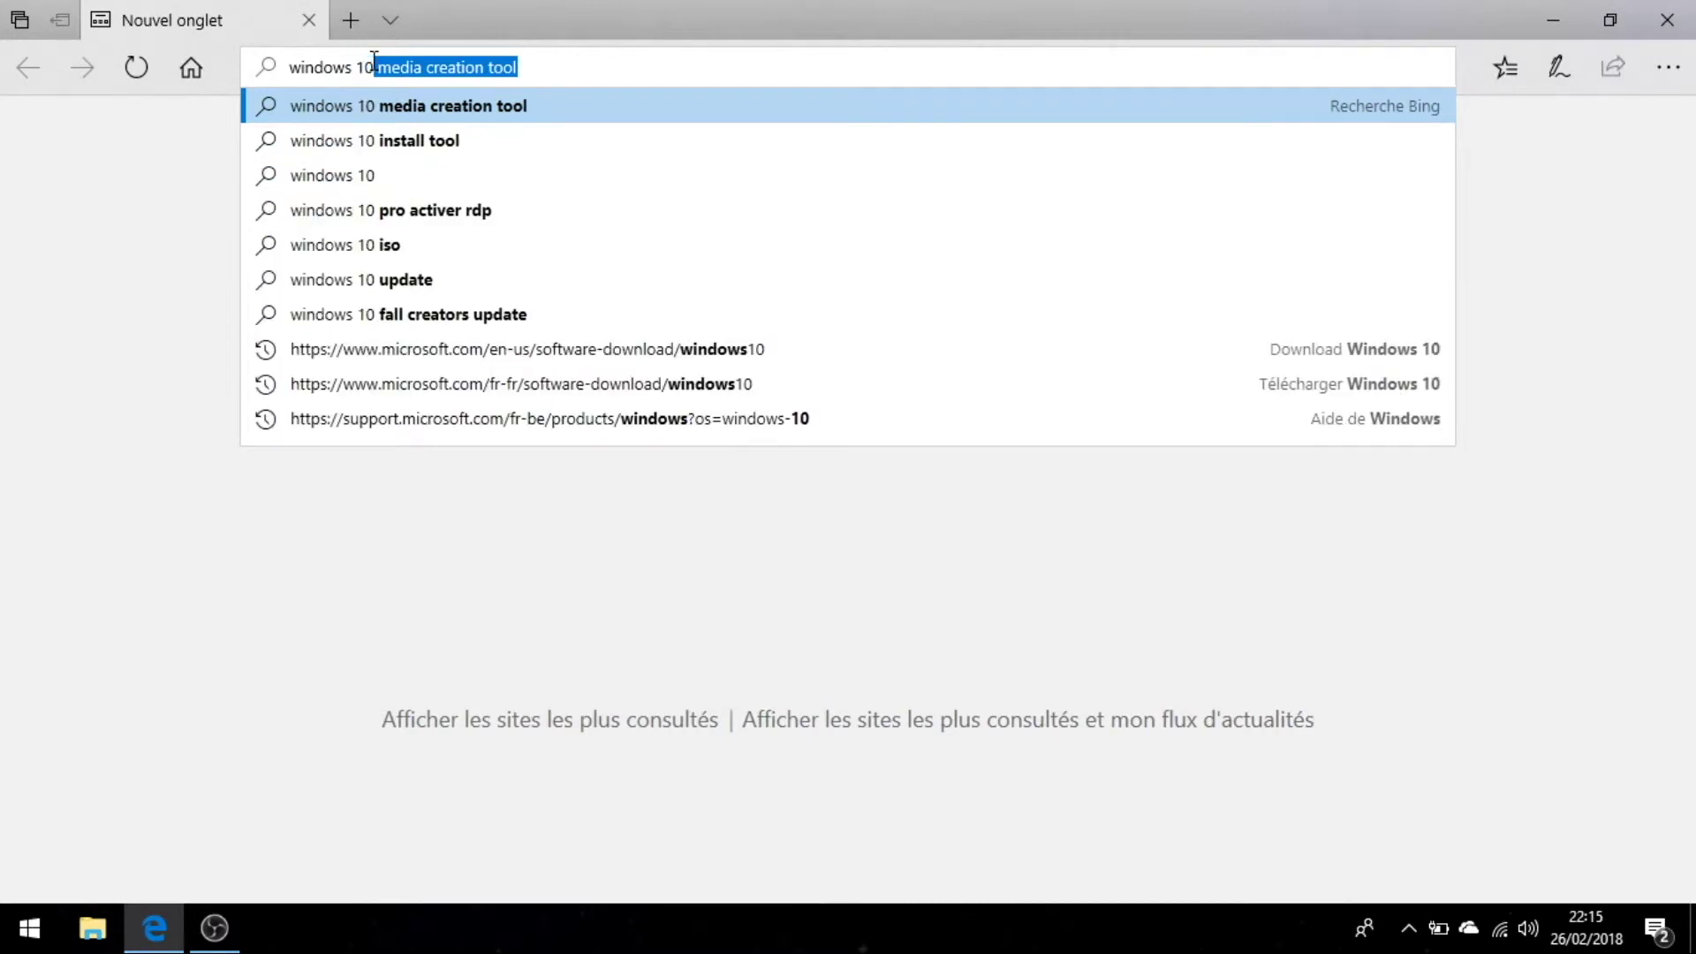
key("Return")
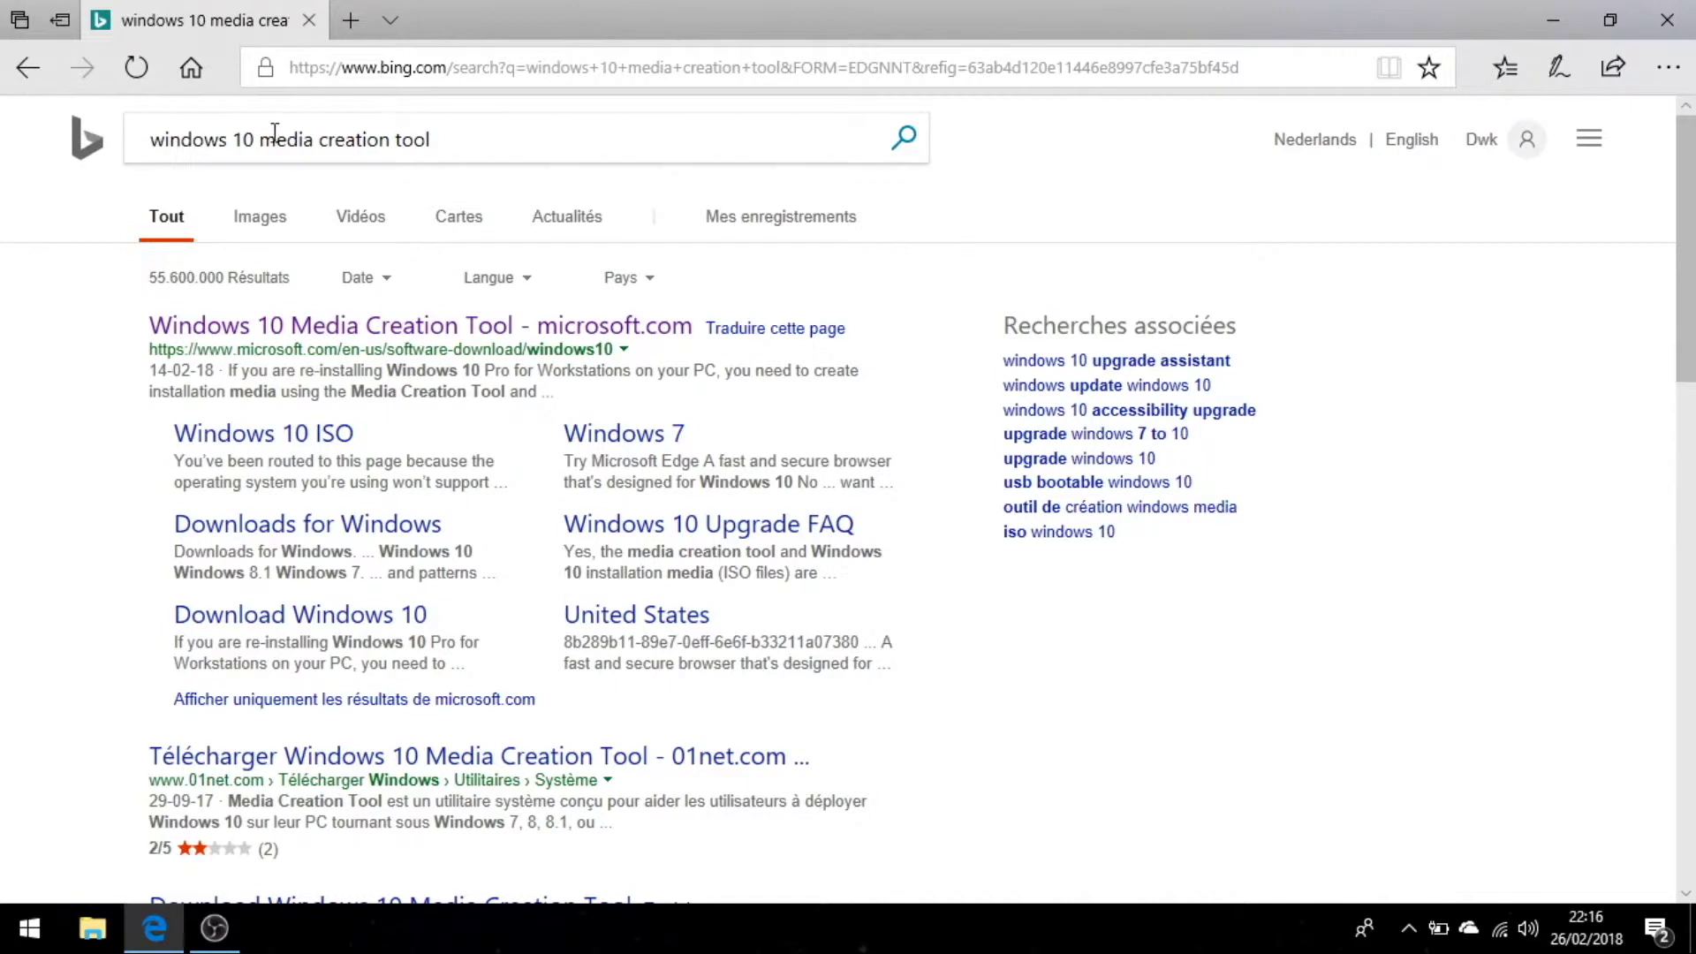
left_click_drag(150, 325, 528, 352)
left_click_drag(134, 358, 343, 353)
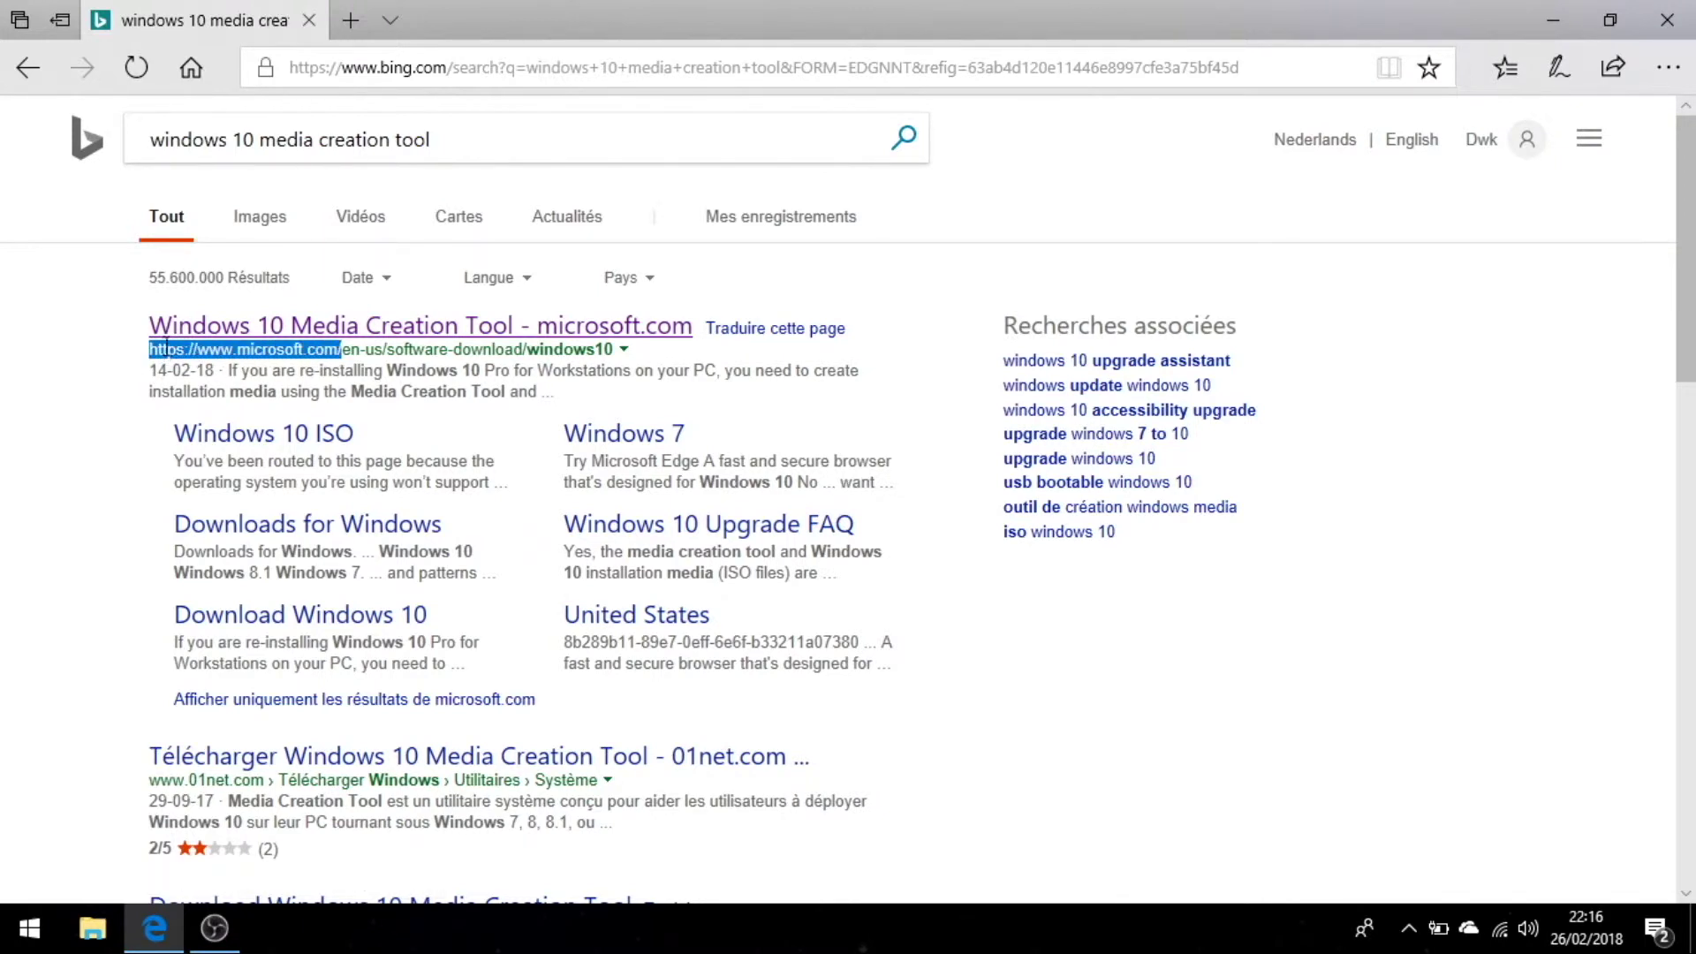
left_click(179, 334)
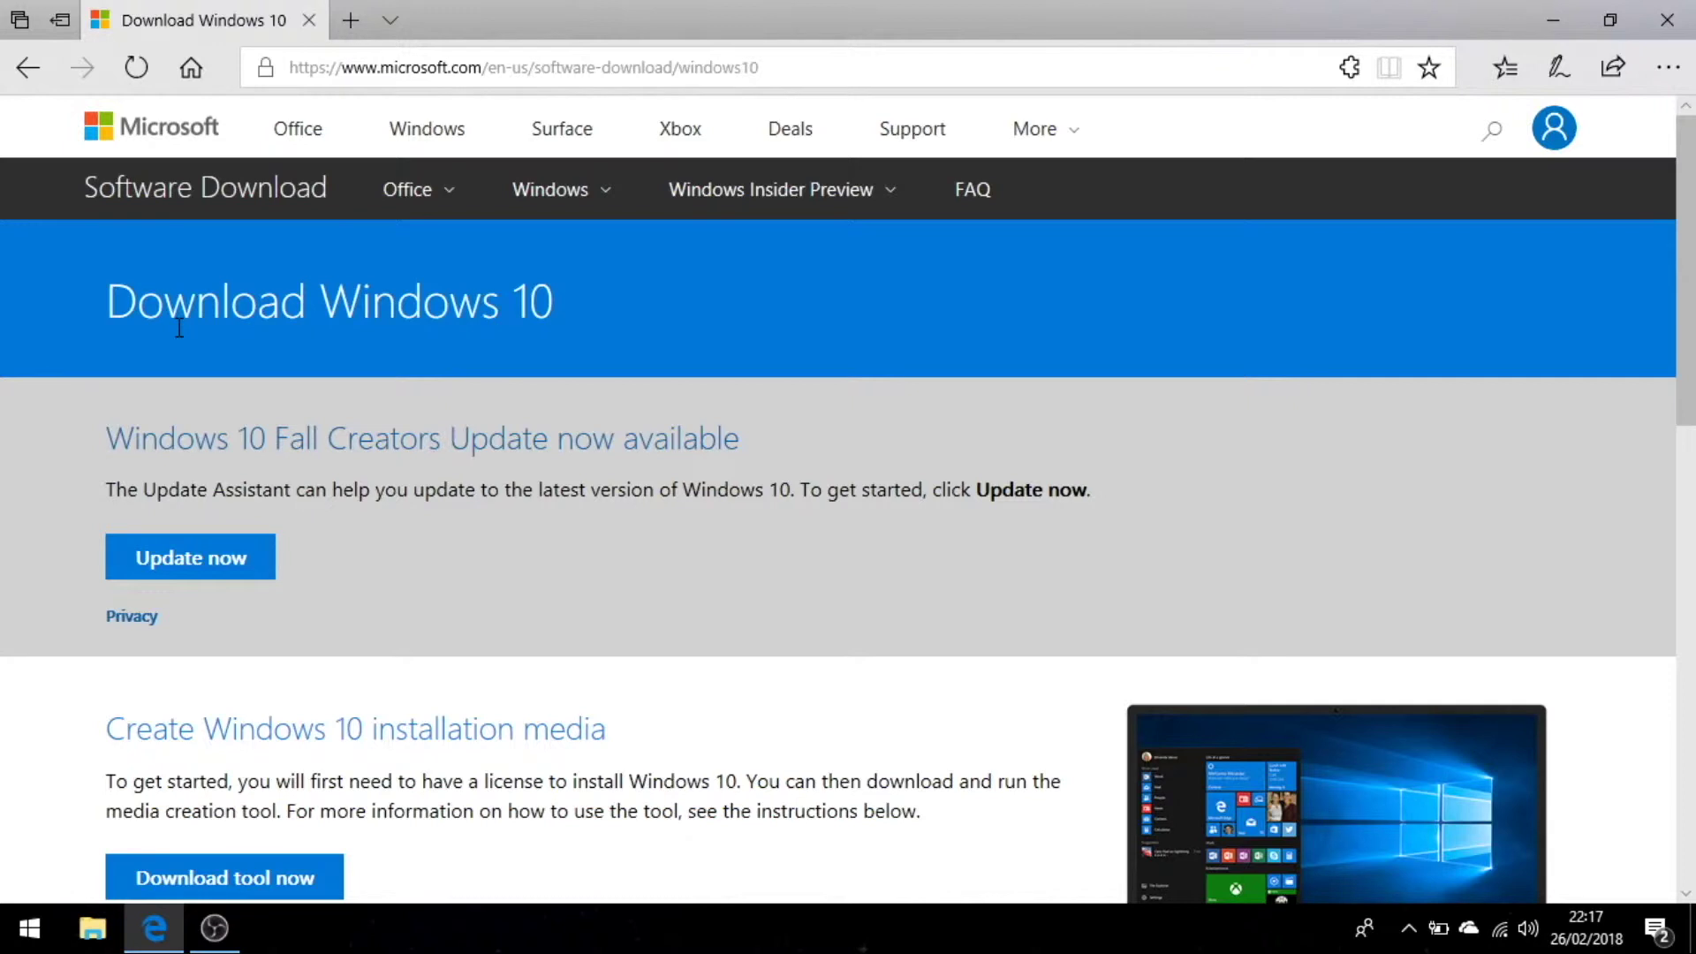
Switch the download page to French by replacing en-us with fr-fr in the URL.
double_click(528, 69)
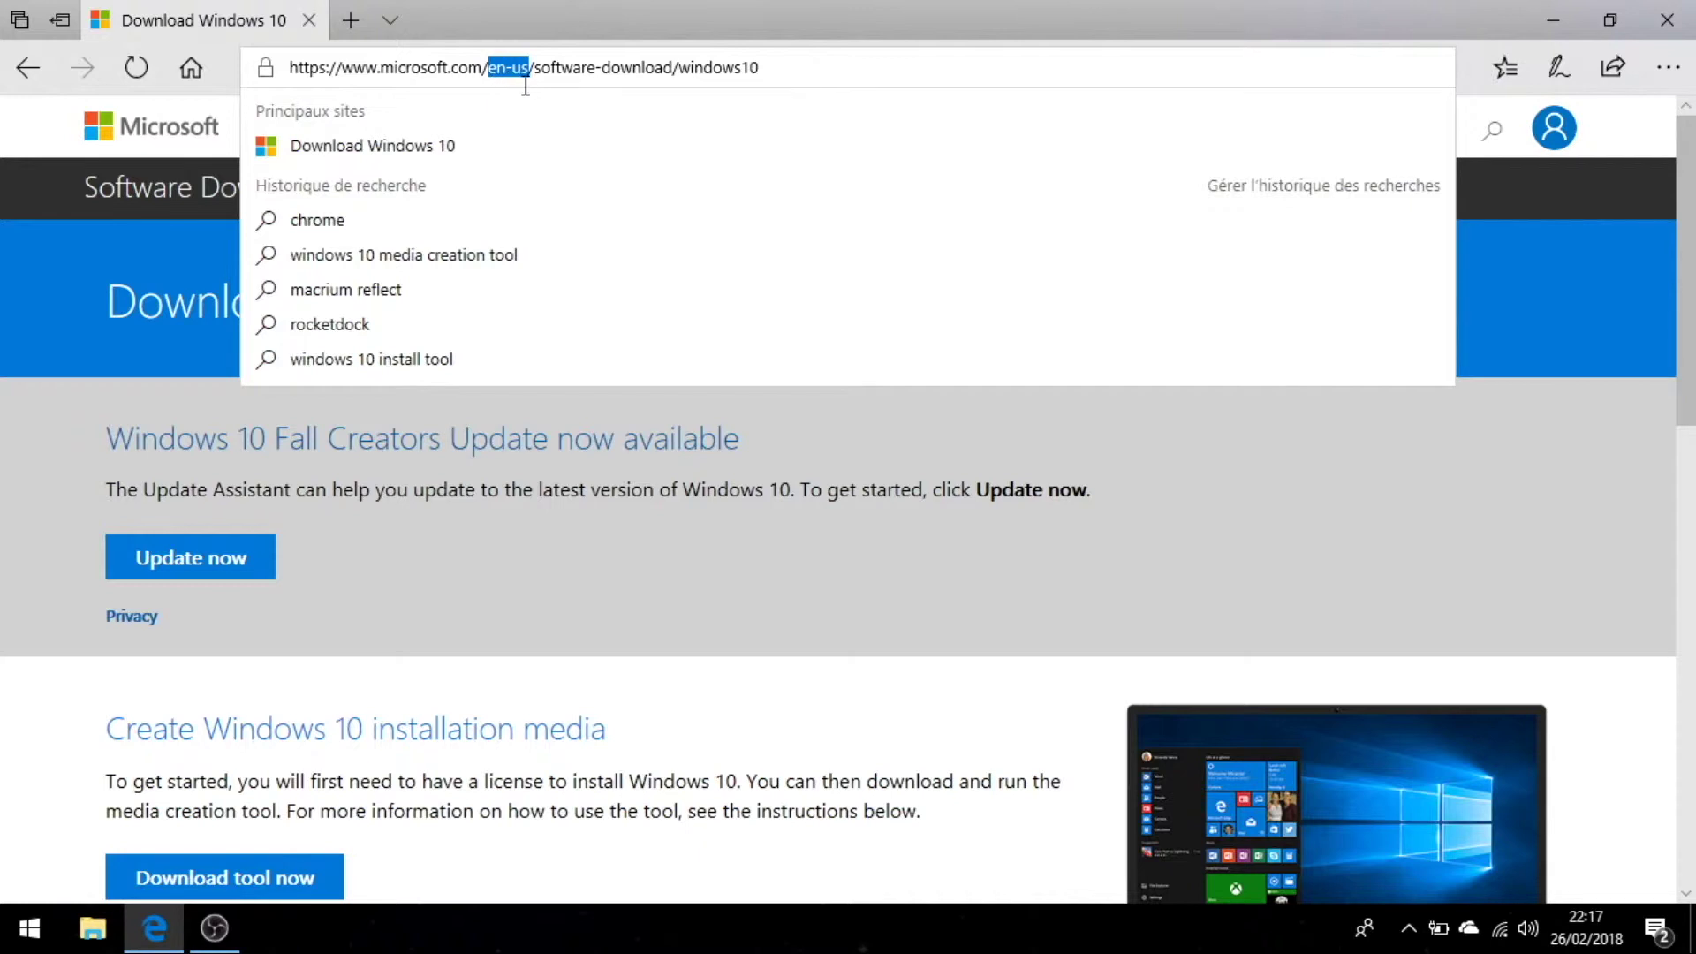
type("fr-fr")
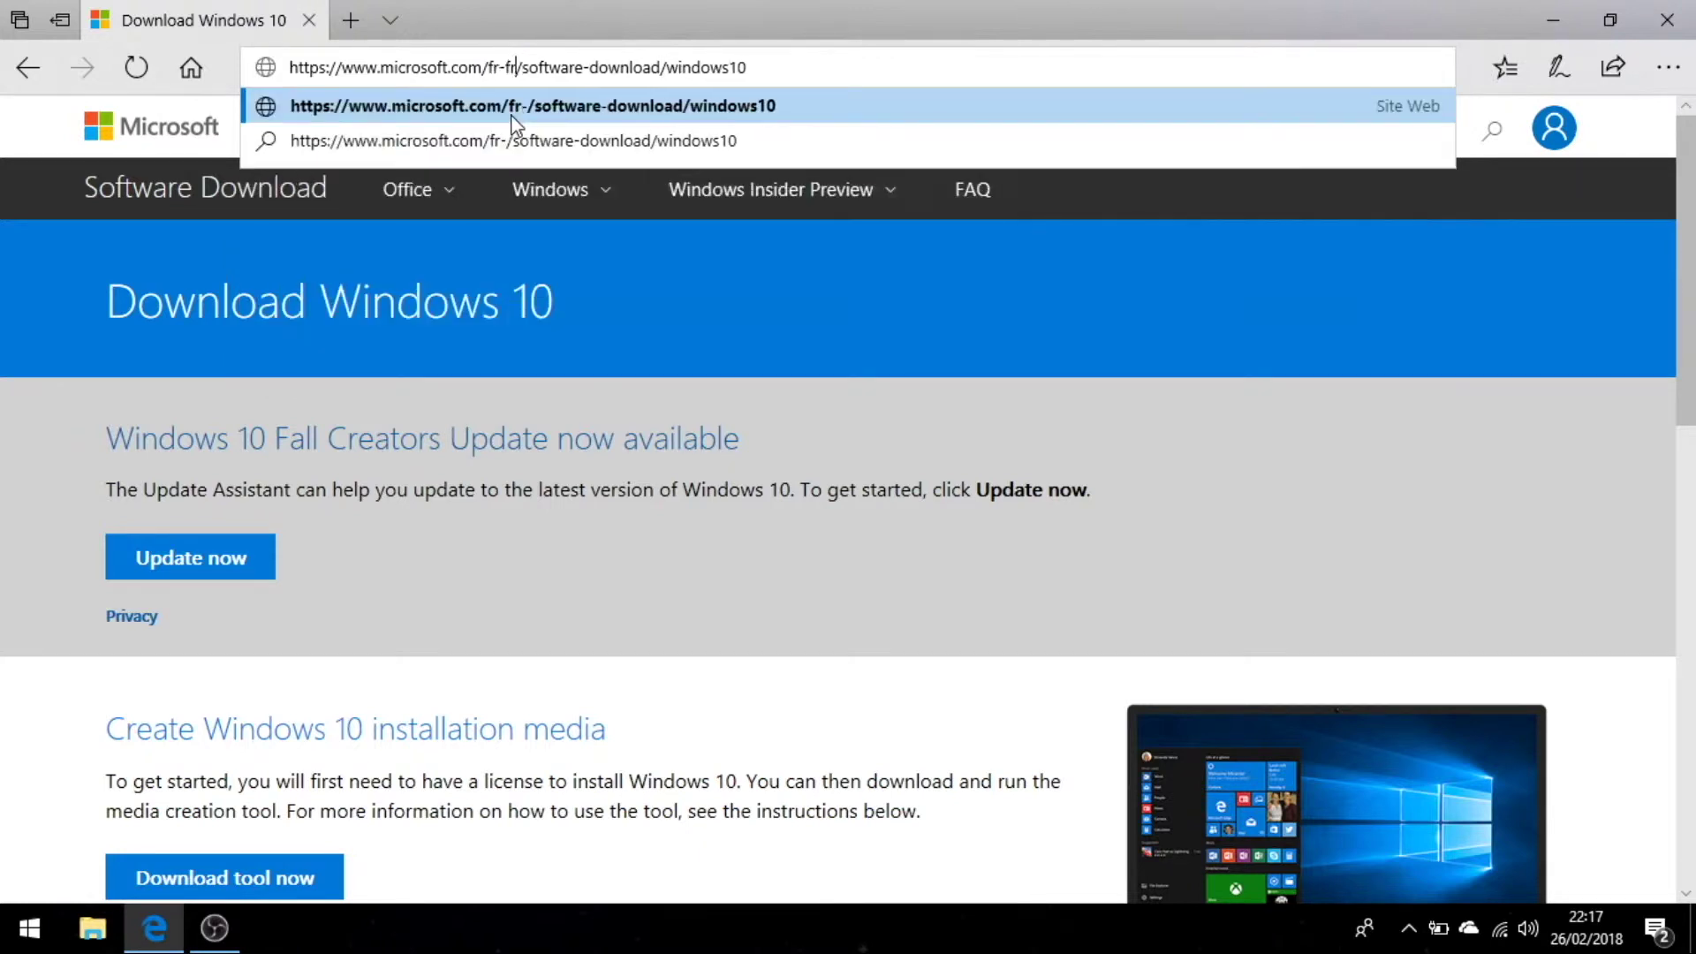
key("Return")
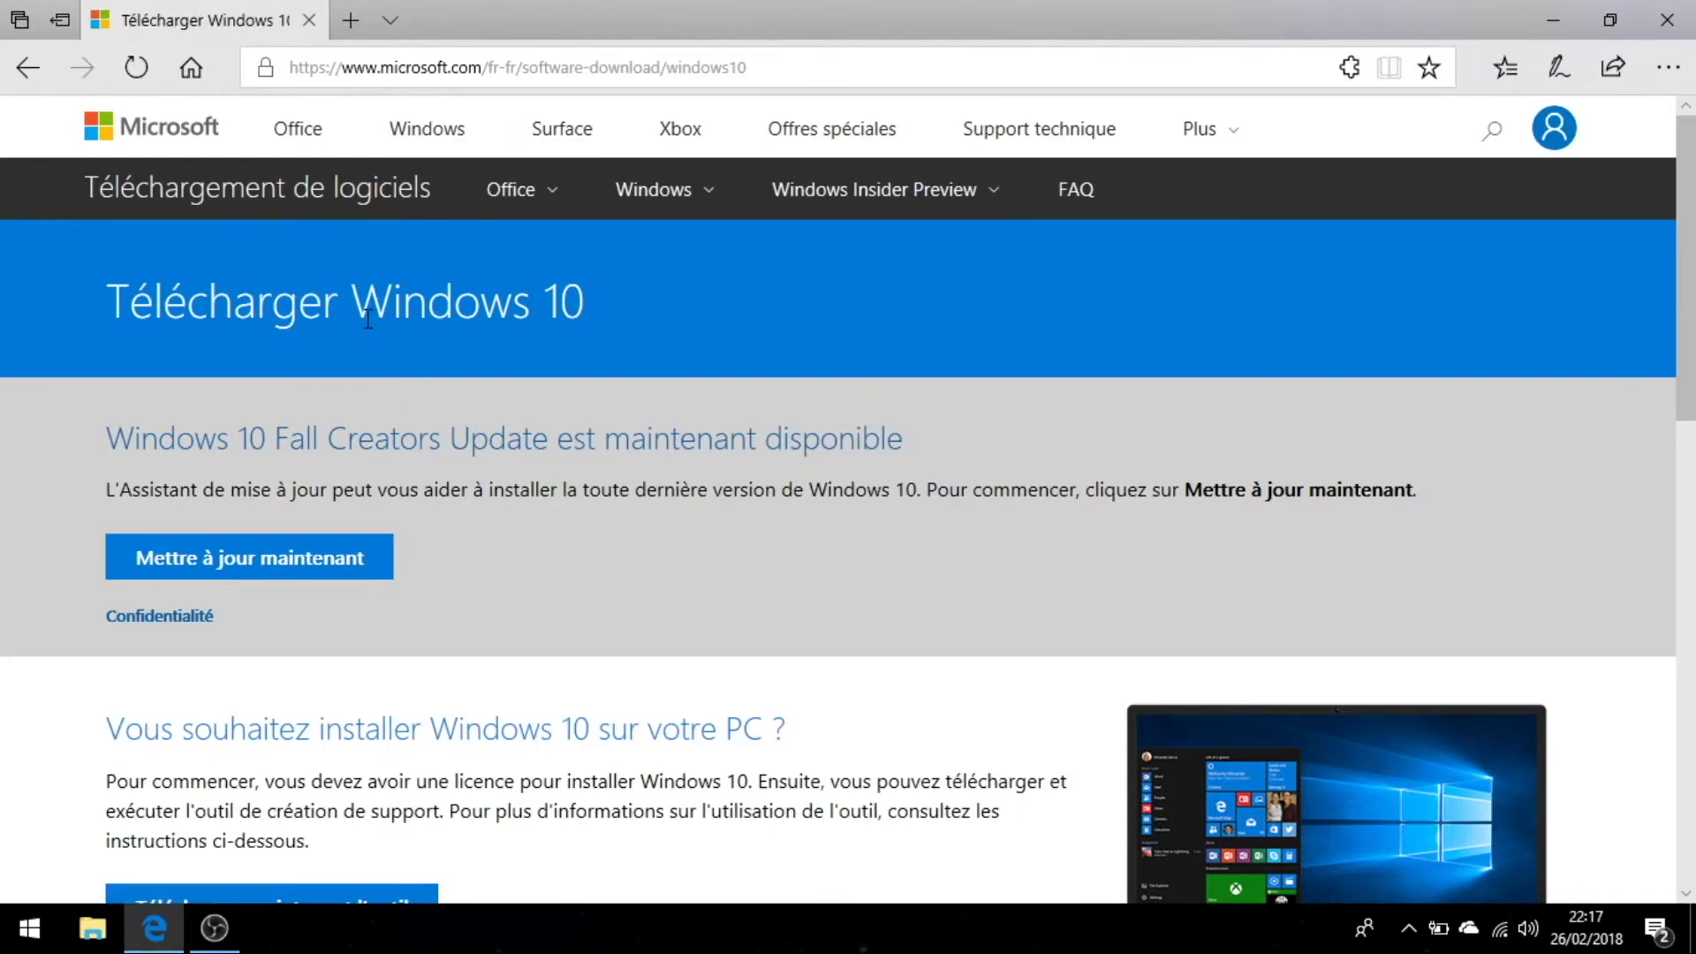
scroll(353, 335, "down", 3)
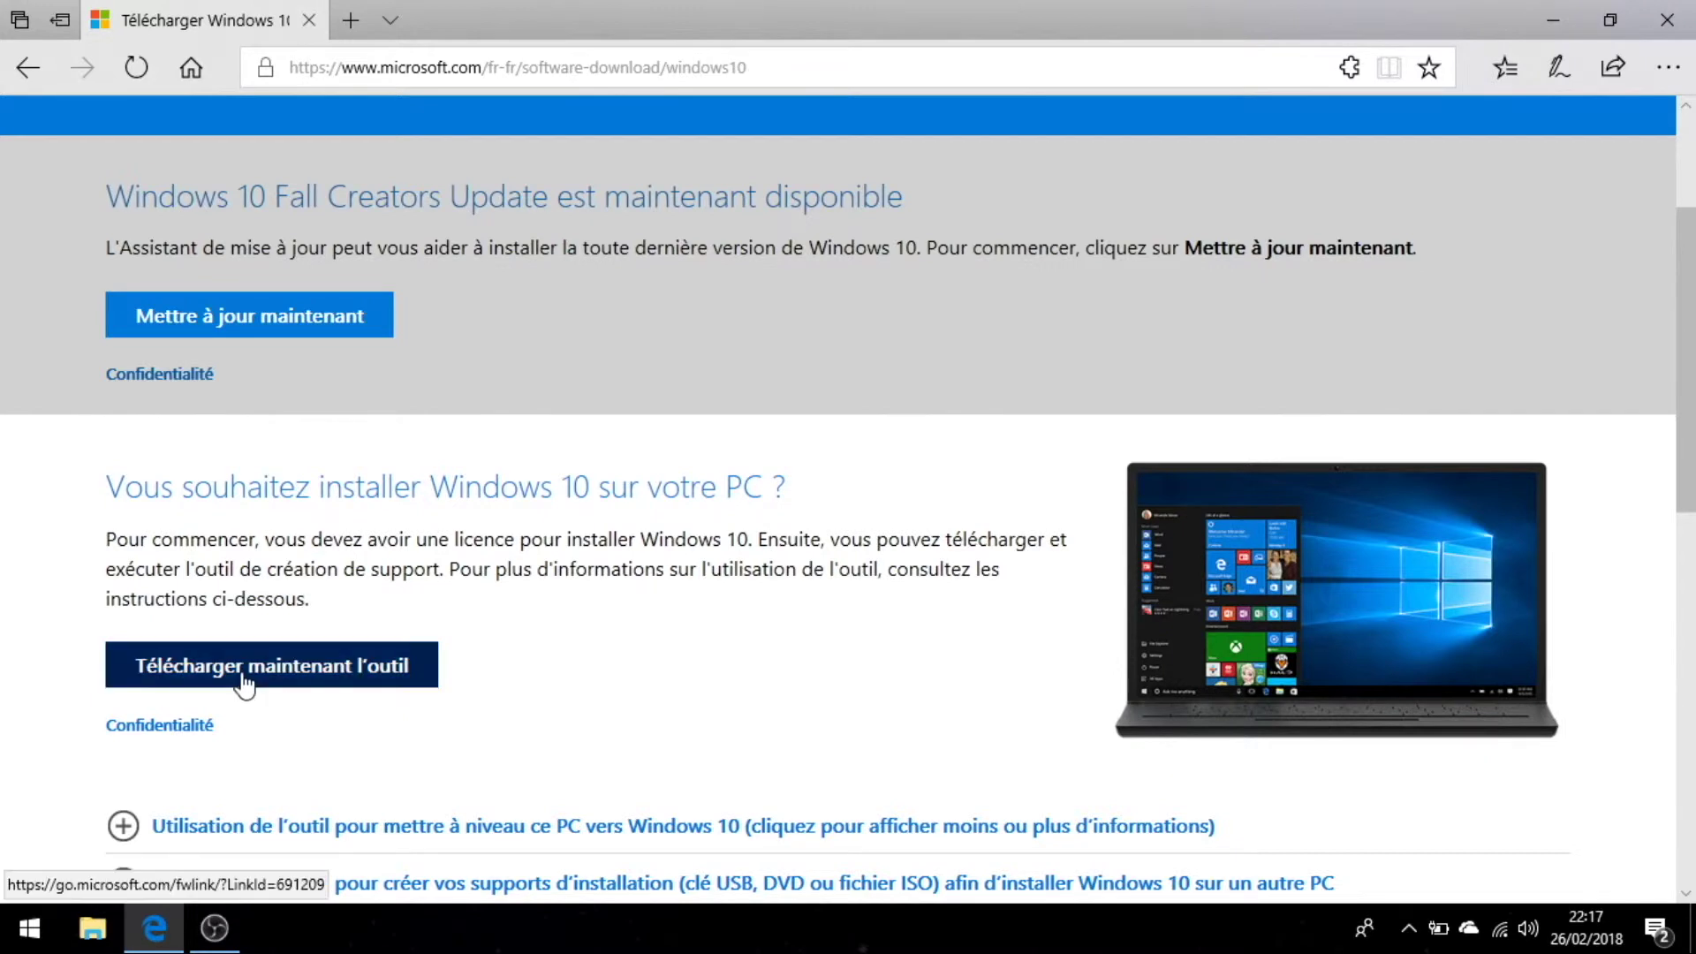
Download MediaCreationTool.exe and save it to the Desktop (Bureau).
left_click(311, 682)
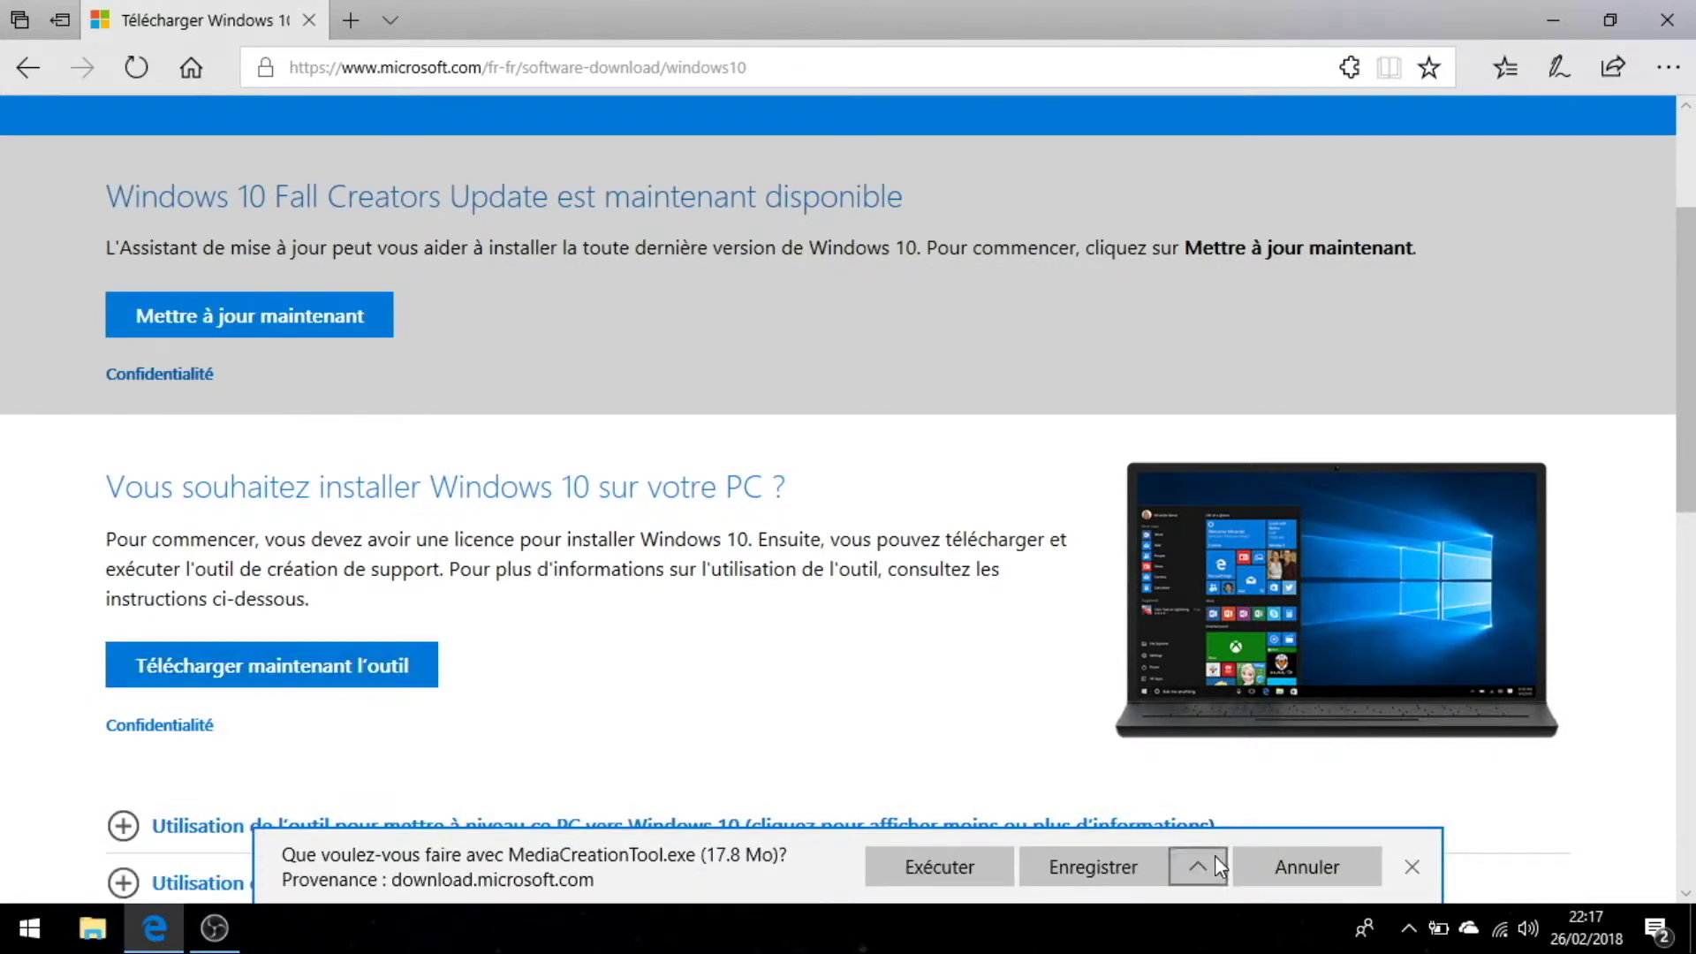
left_click(1208, 861)
left_click(1185, 830)
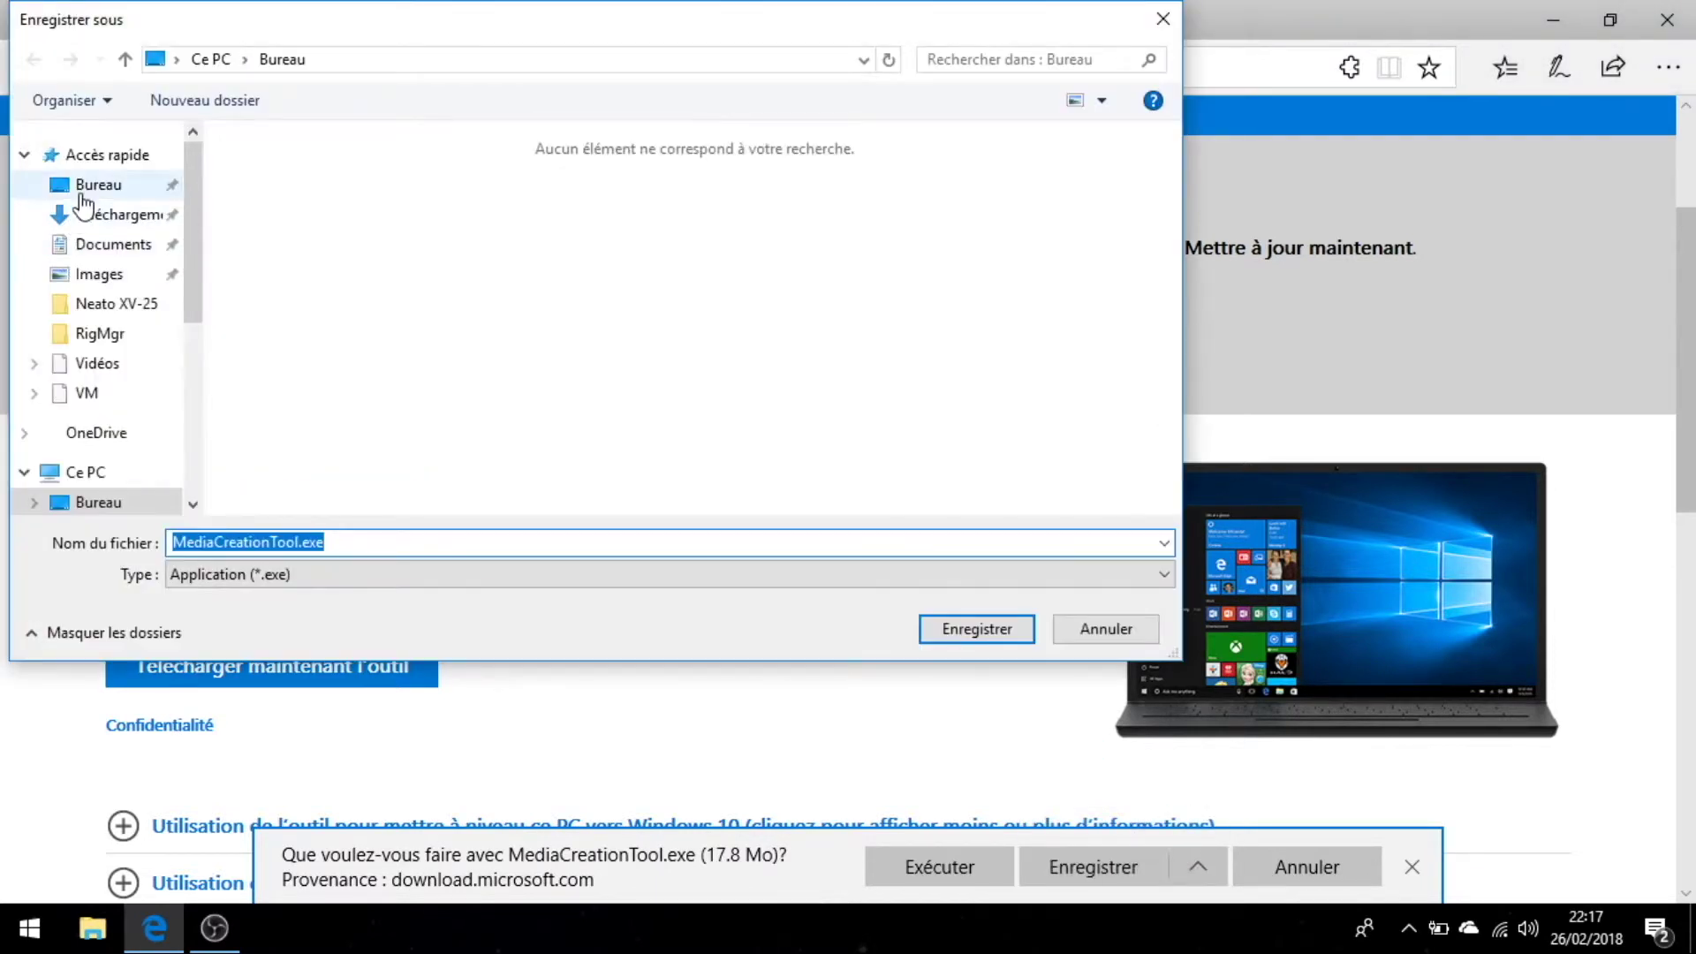
left_click(81, 194)
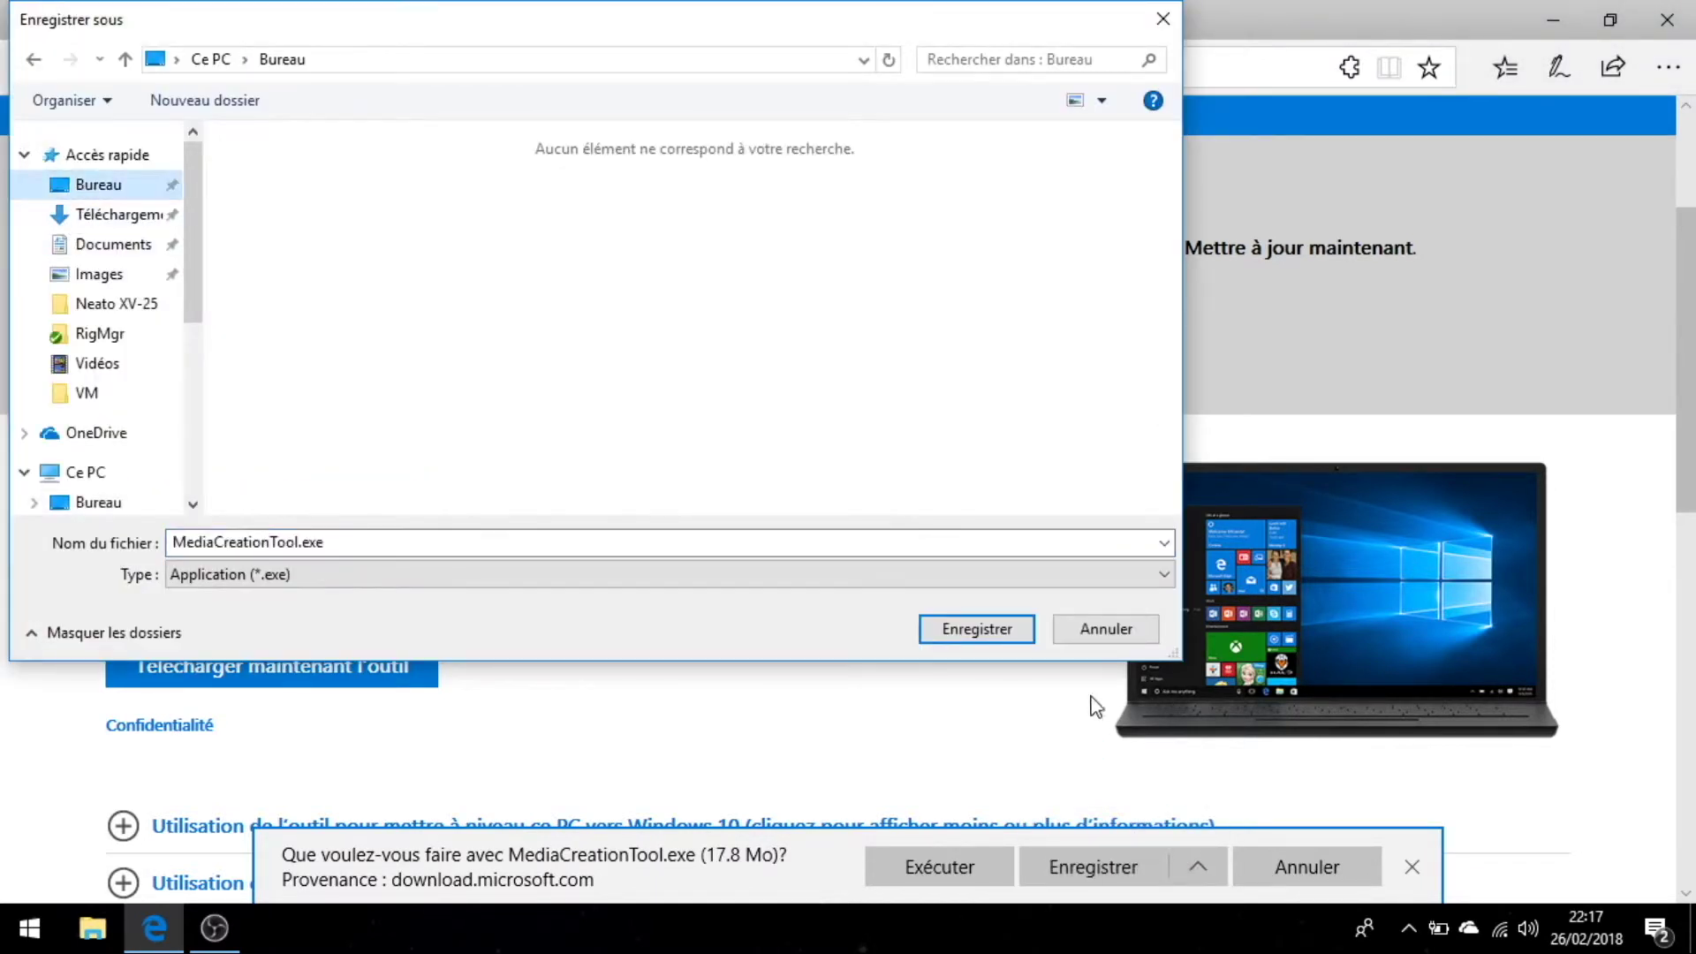
left_click(978, 628)
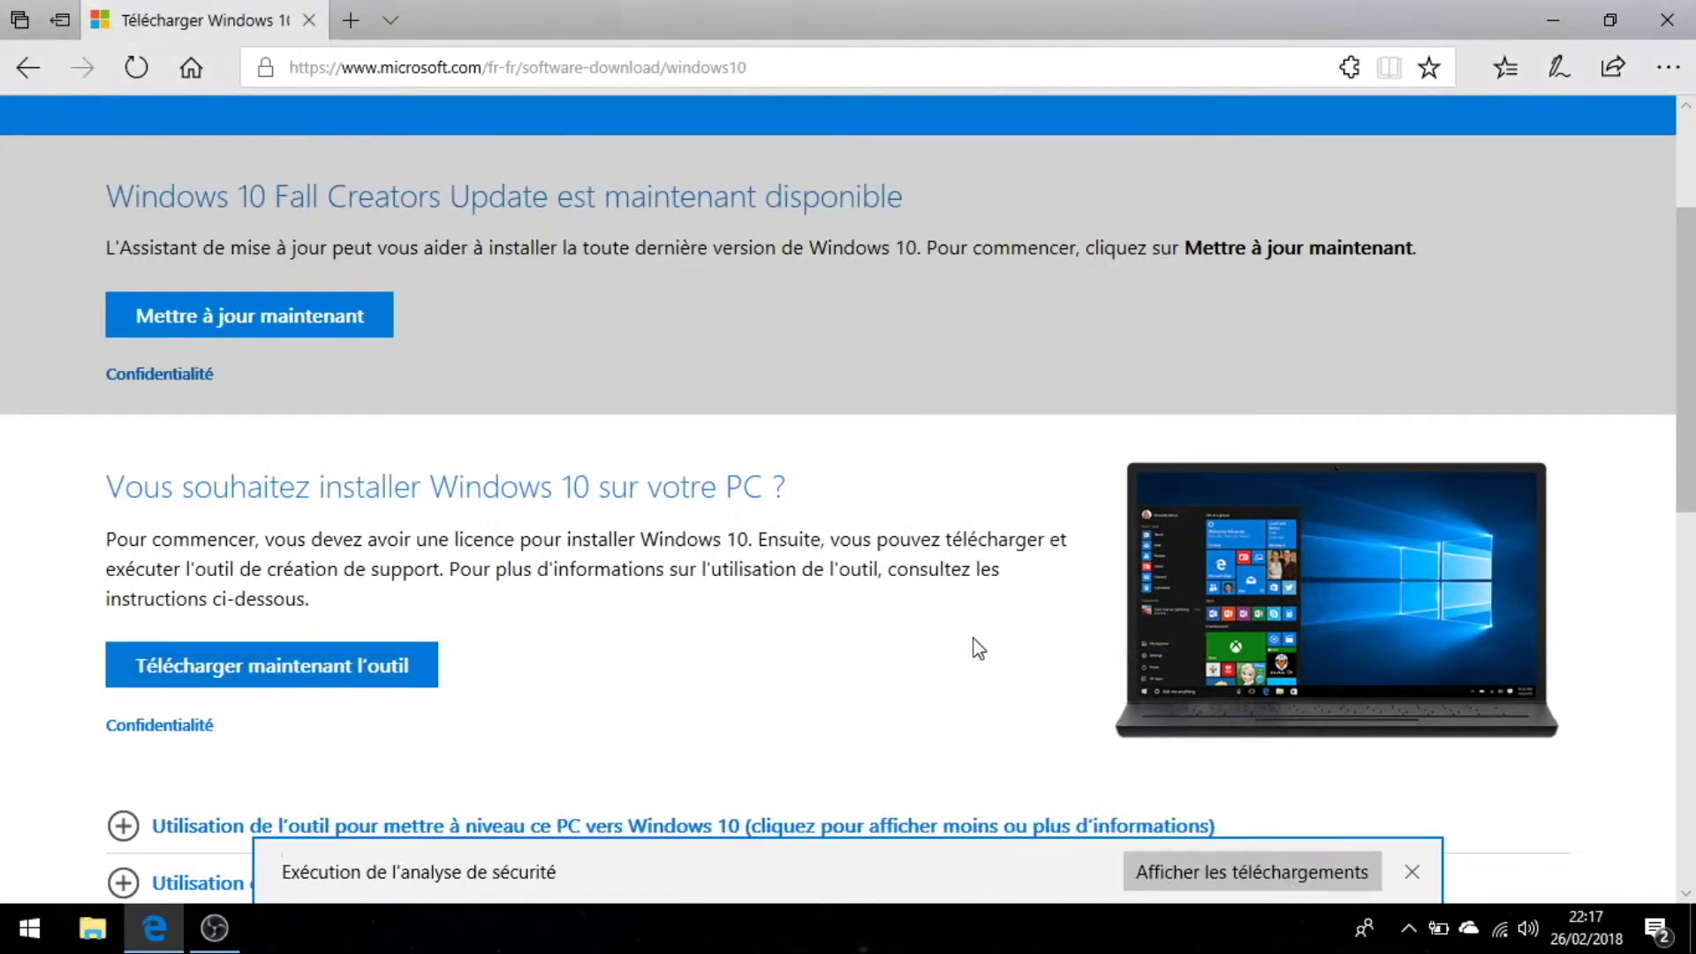
left_click(1558, 18)
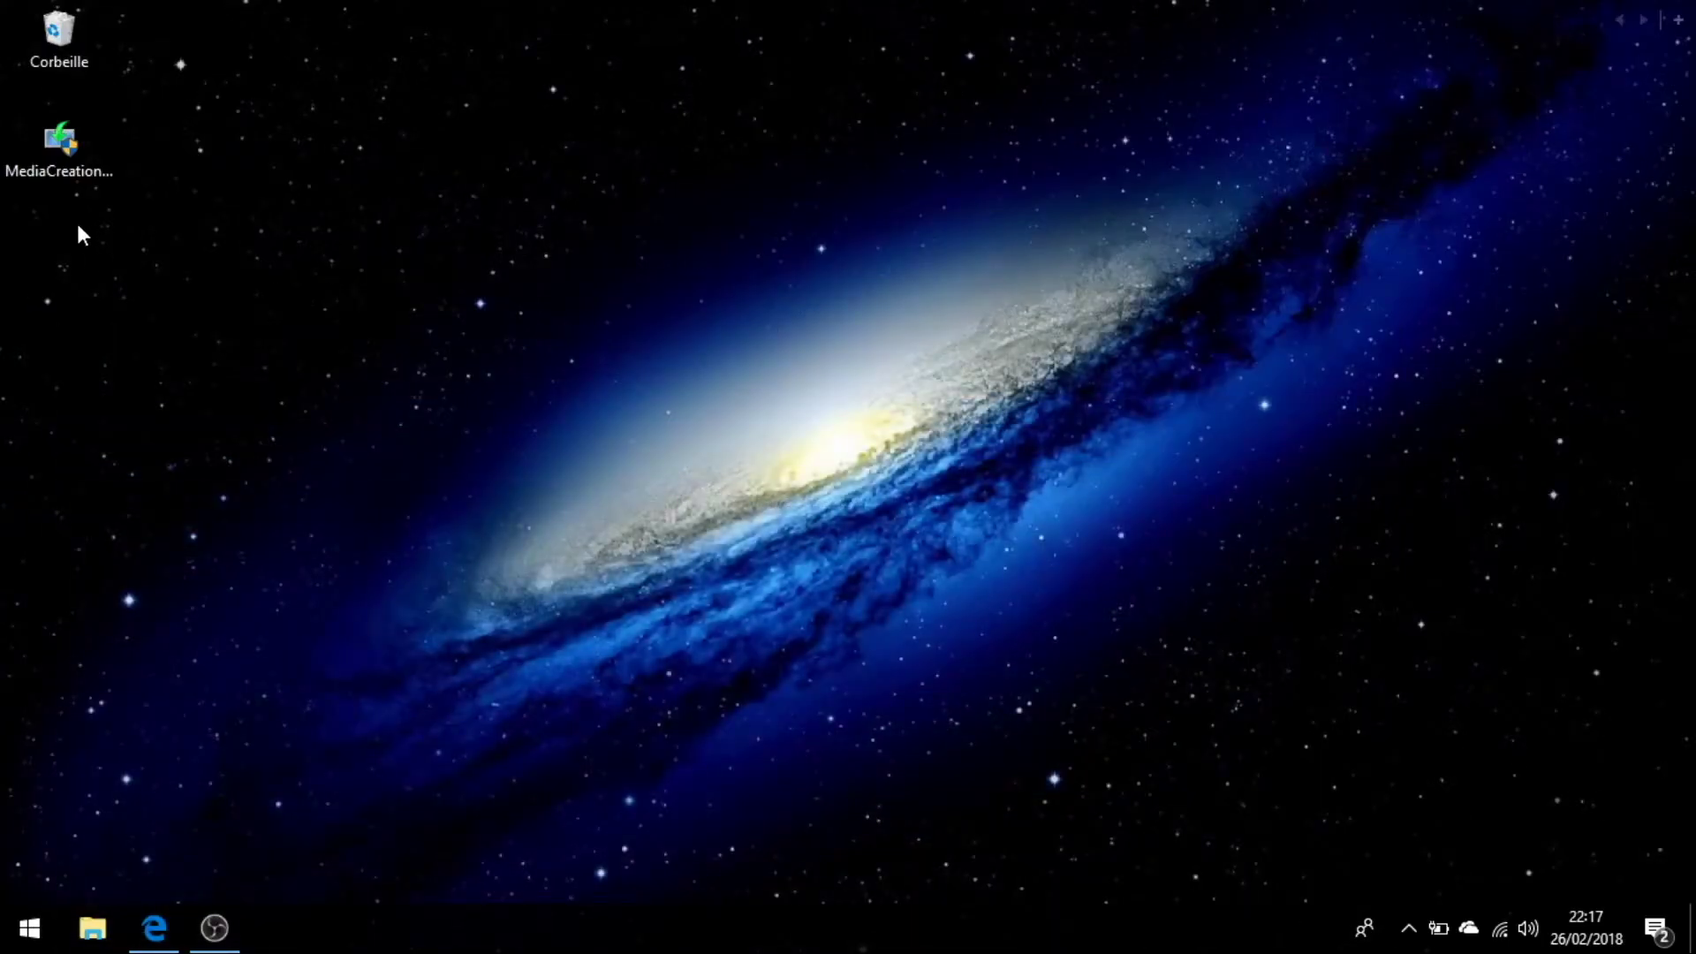
Run MediaCreationTool.exe as administrator, accept the licence, and choose to create installation media.
double_click(70, 154)
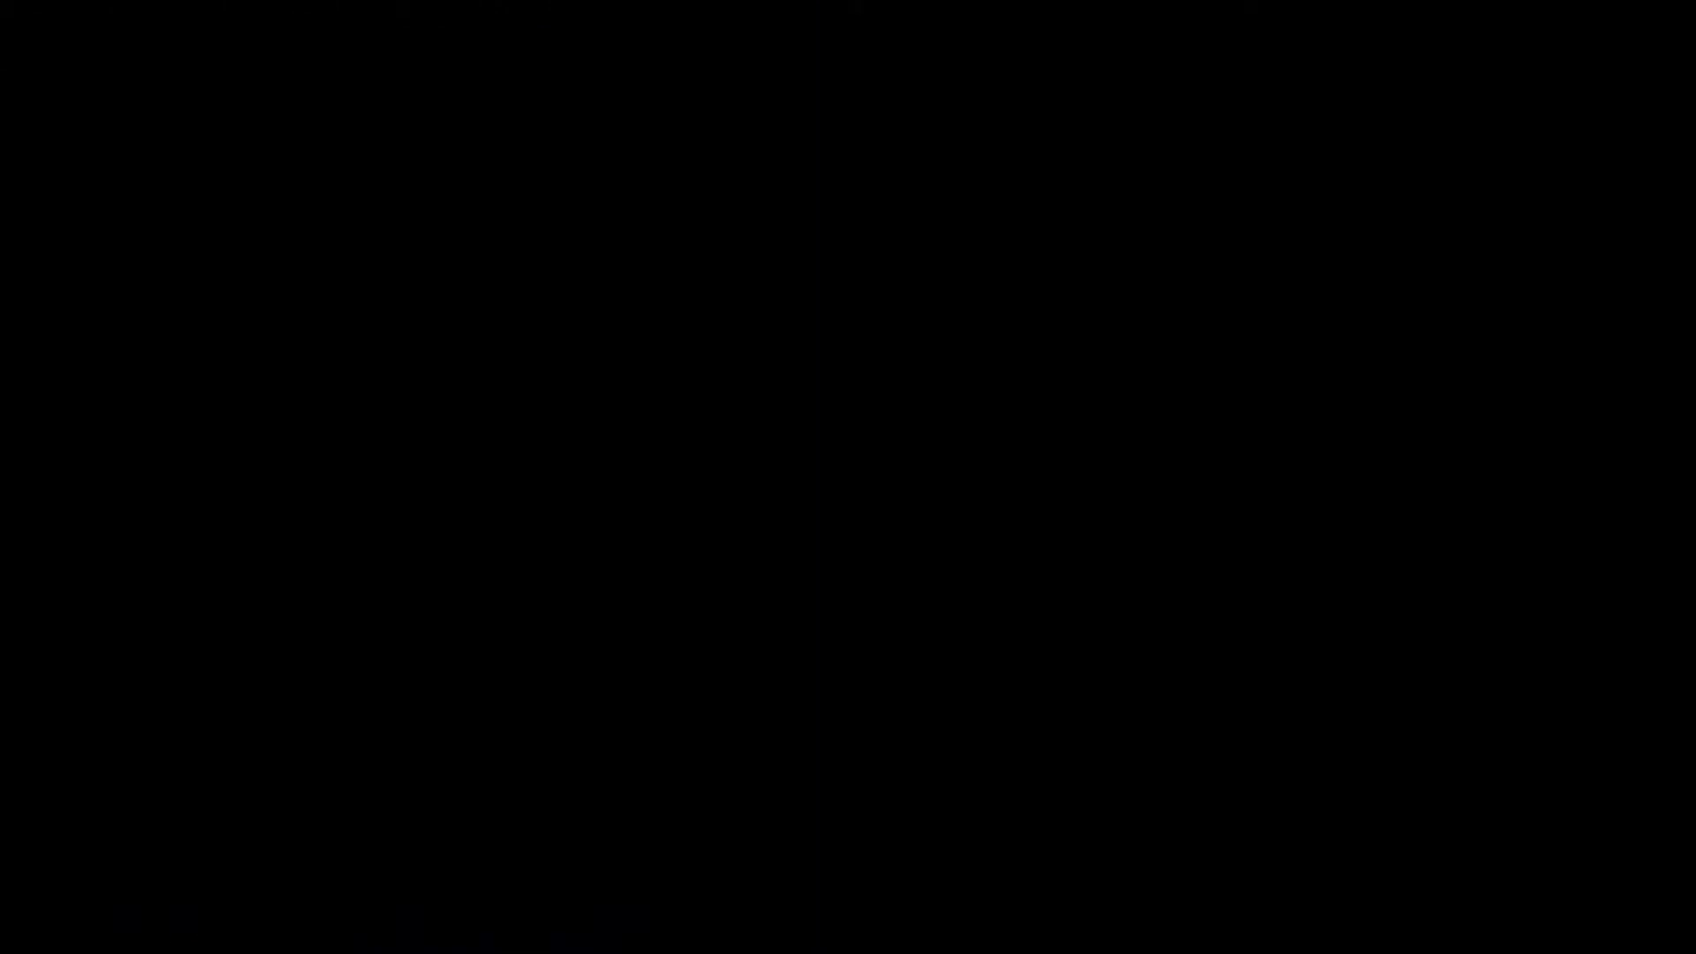
left_click(706, 628)
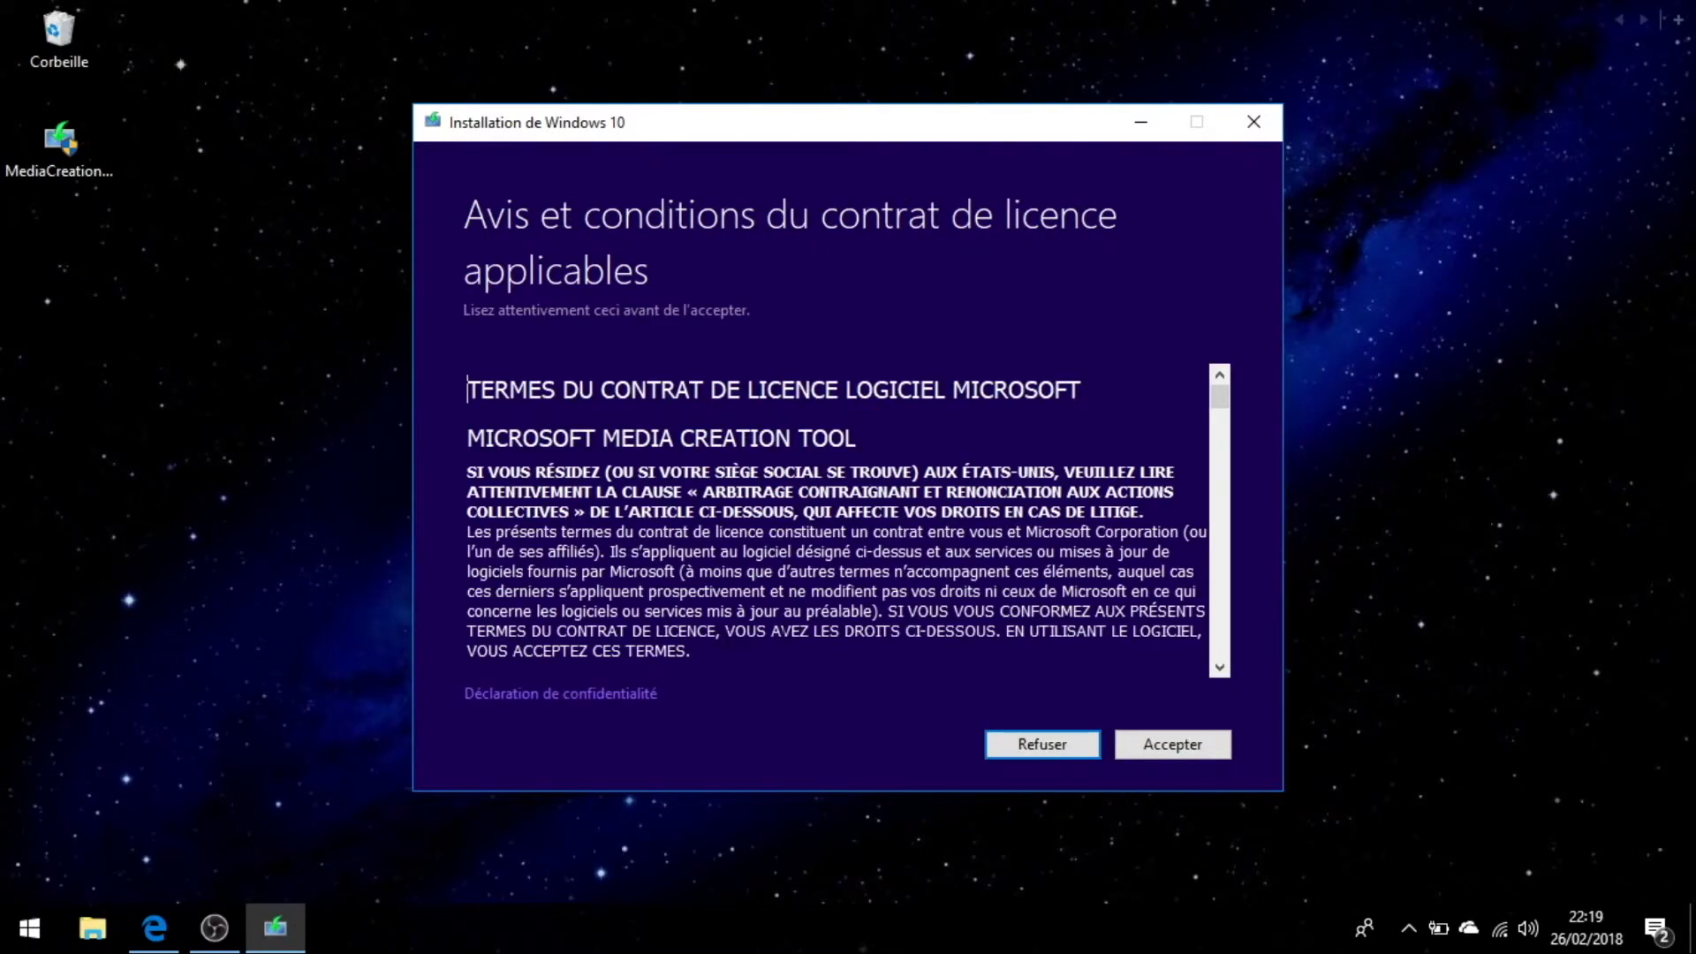
left_click_drag(1218, 389, 1233, 671)
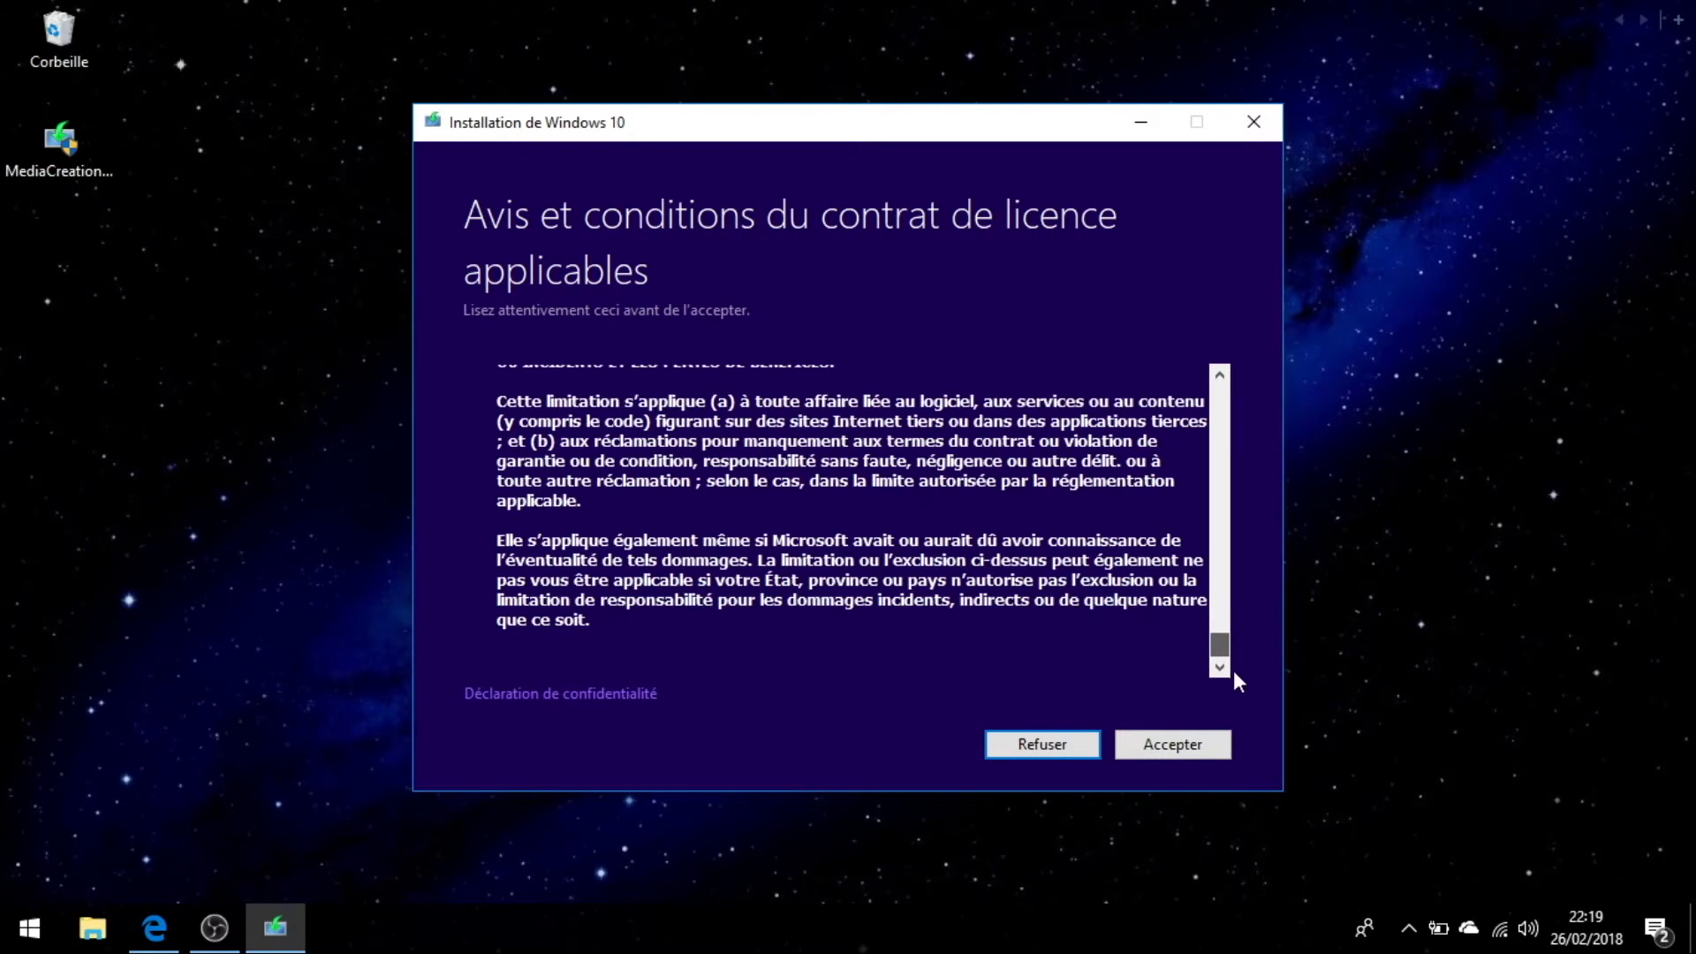
left_click(1185, 745)
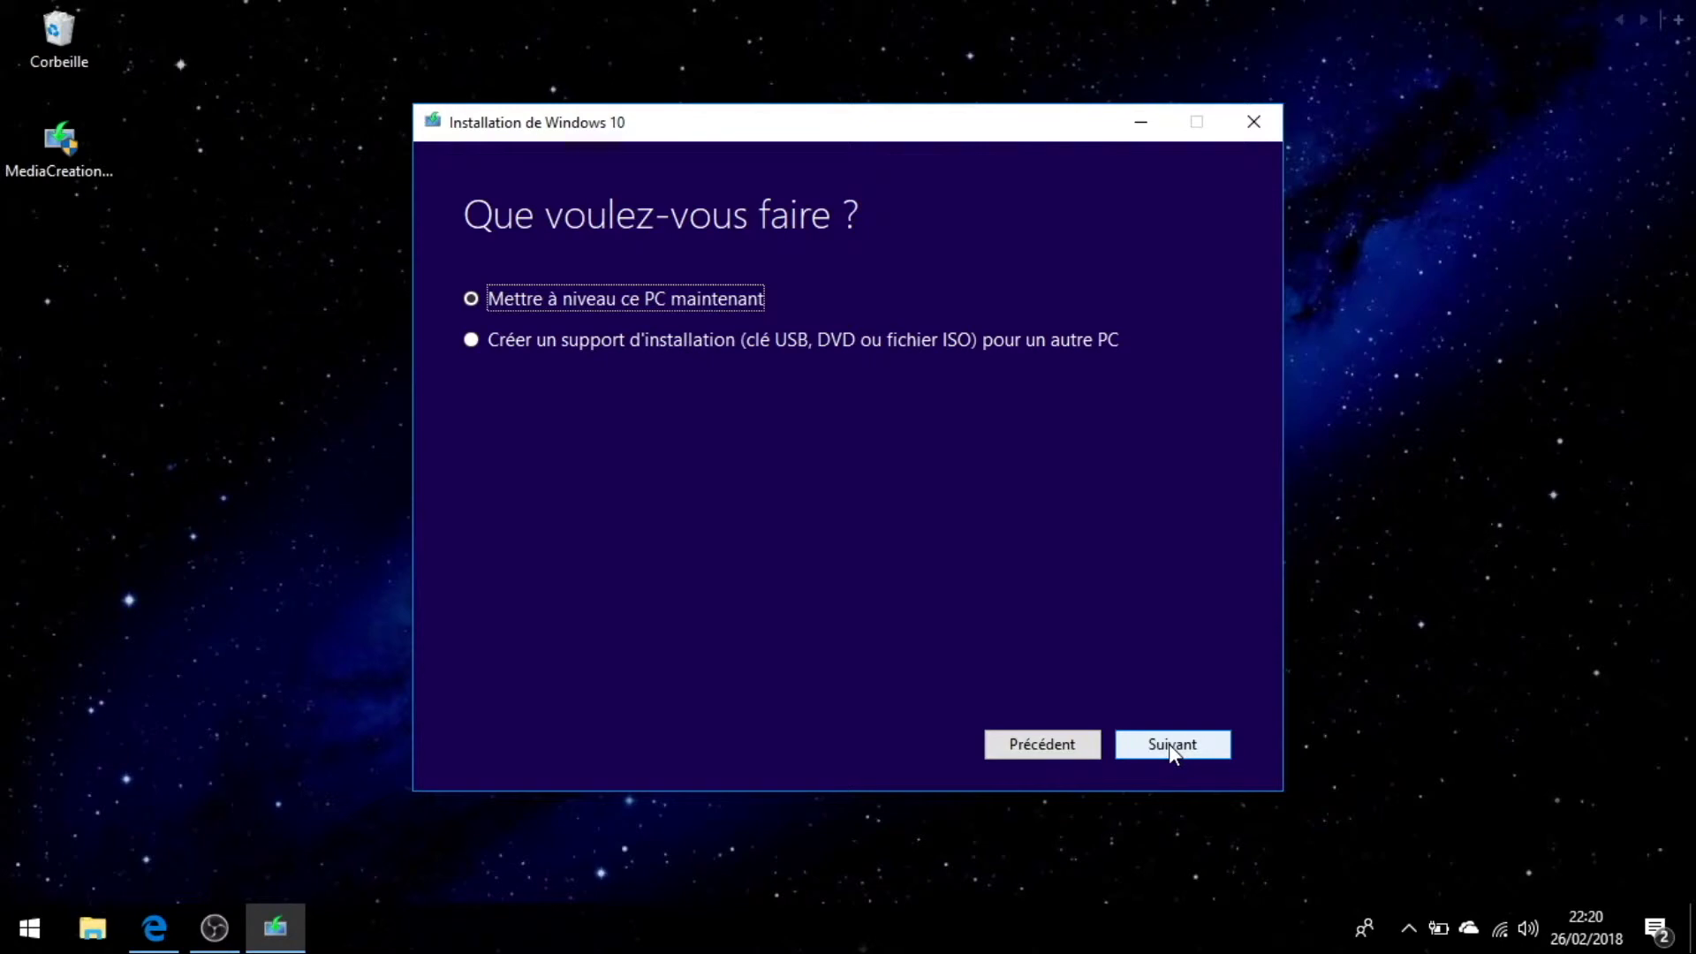
left_click(467, 343)
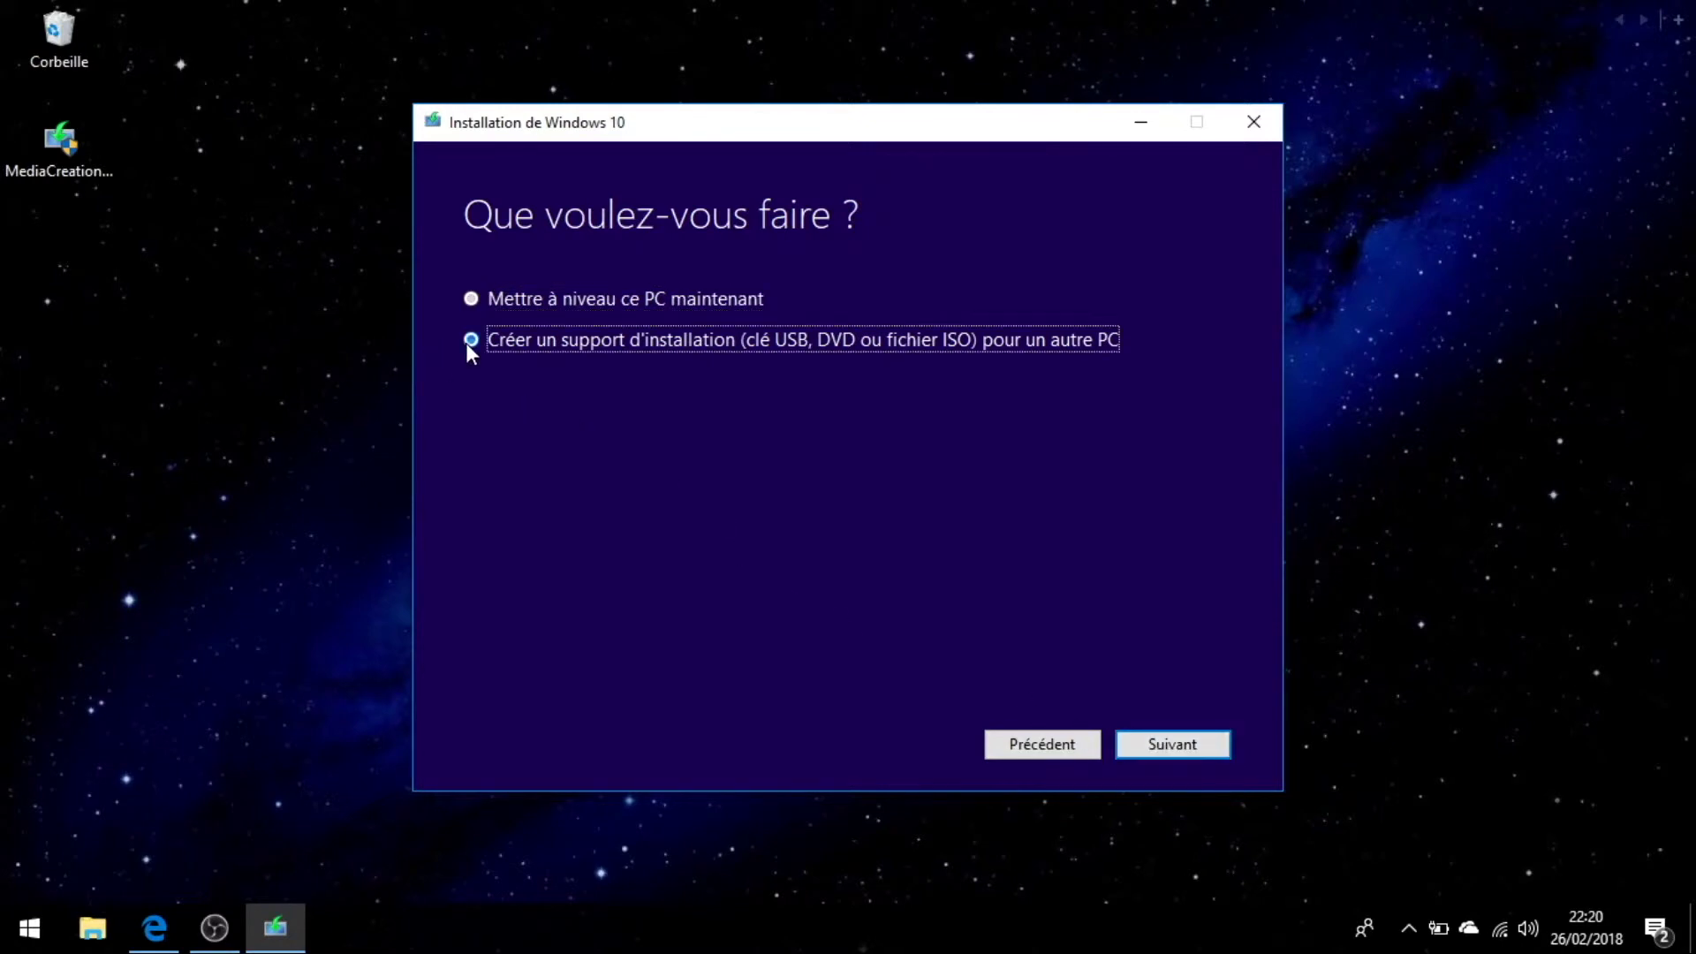
left_click(1175, 744)
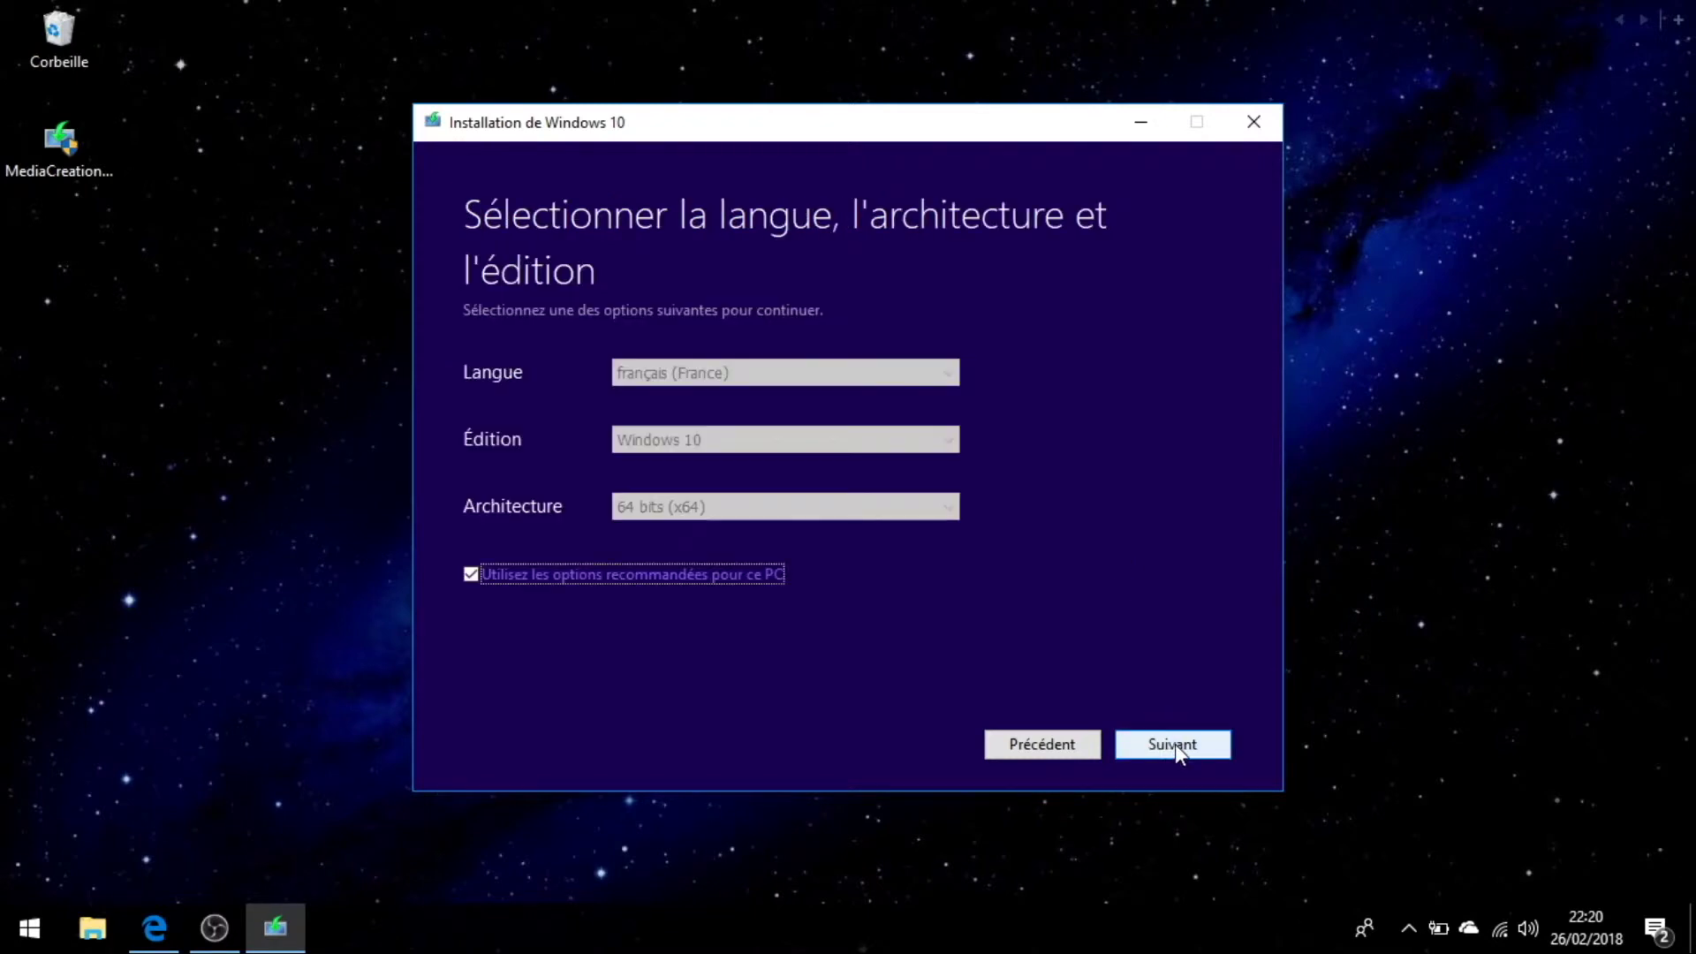
Untick recommended options and keep français (France), Windows 10, 64 bits (x64).
left_click(738, 571)
left_click(760, 373)
left_click(760, 373)
left_click(774, 440)
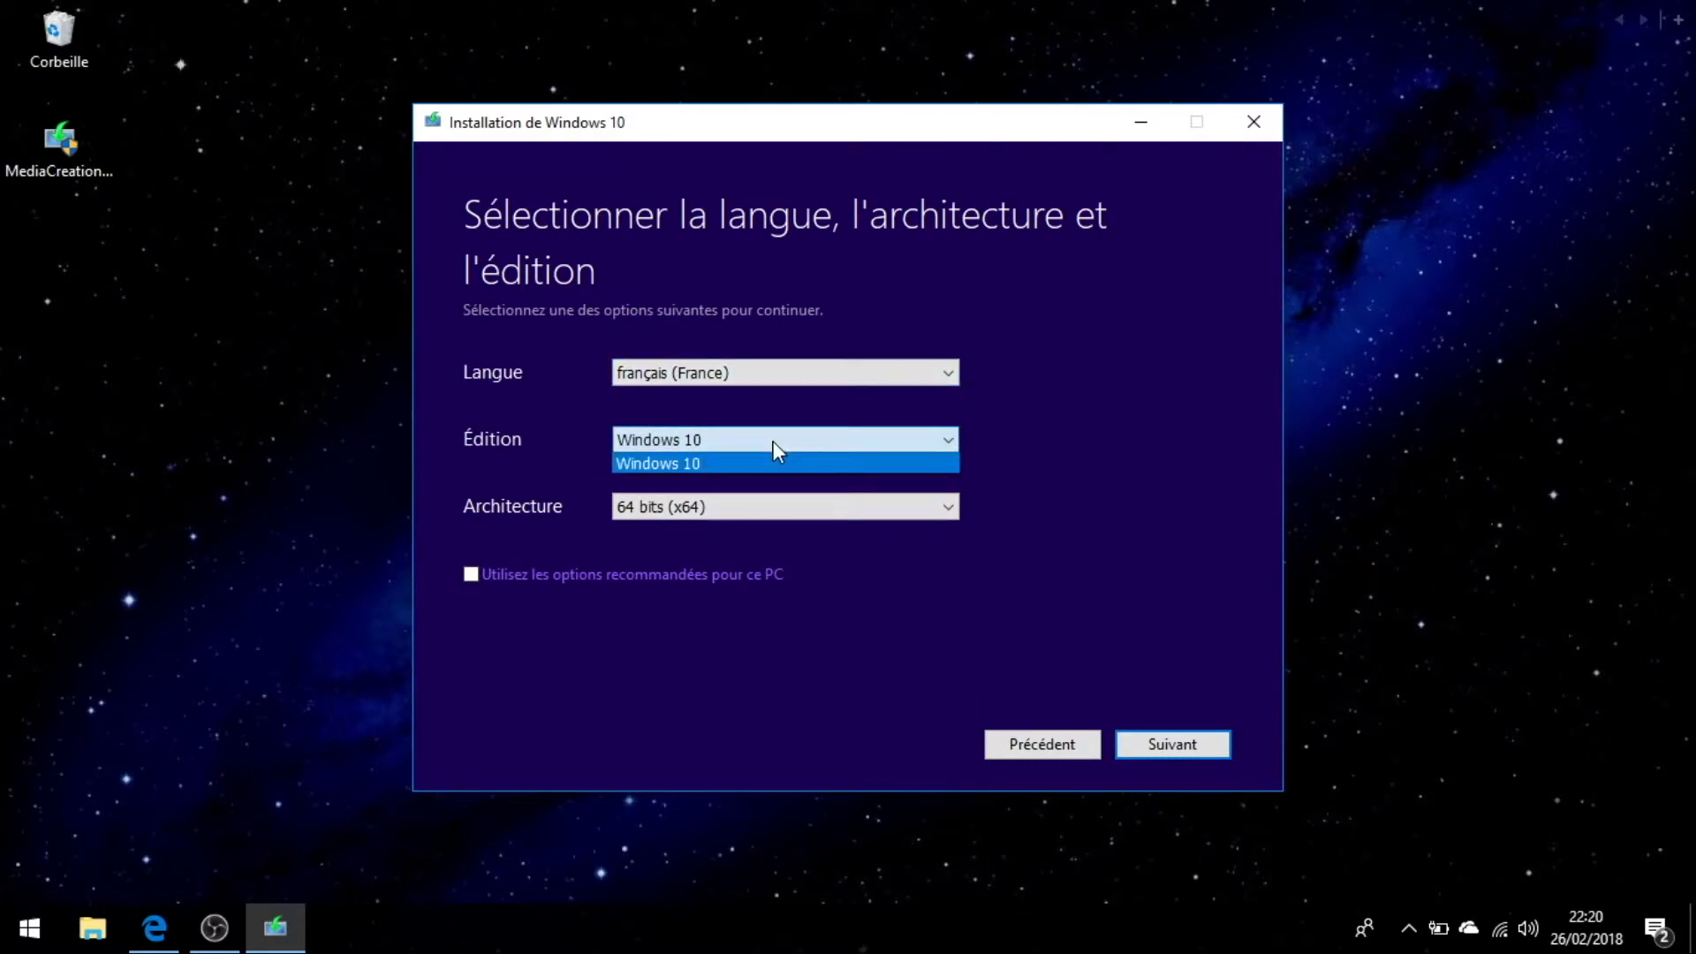
left_click(772, 443)
left_click(770, 511)
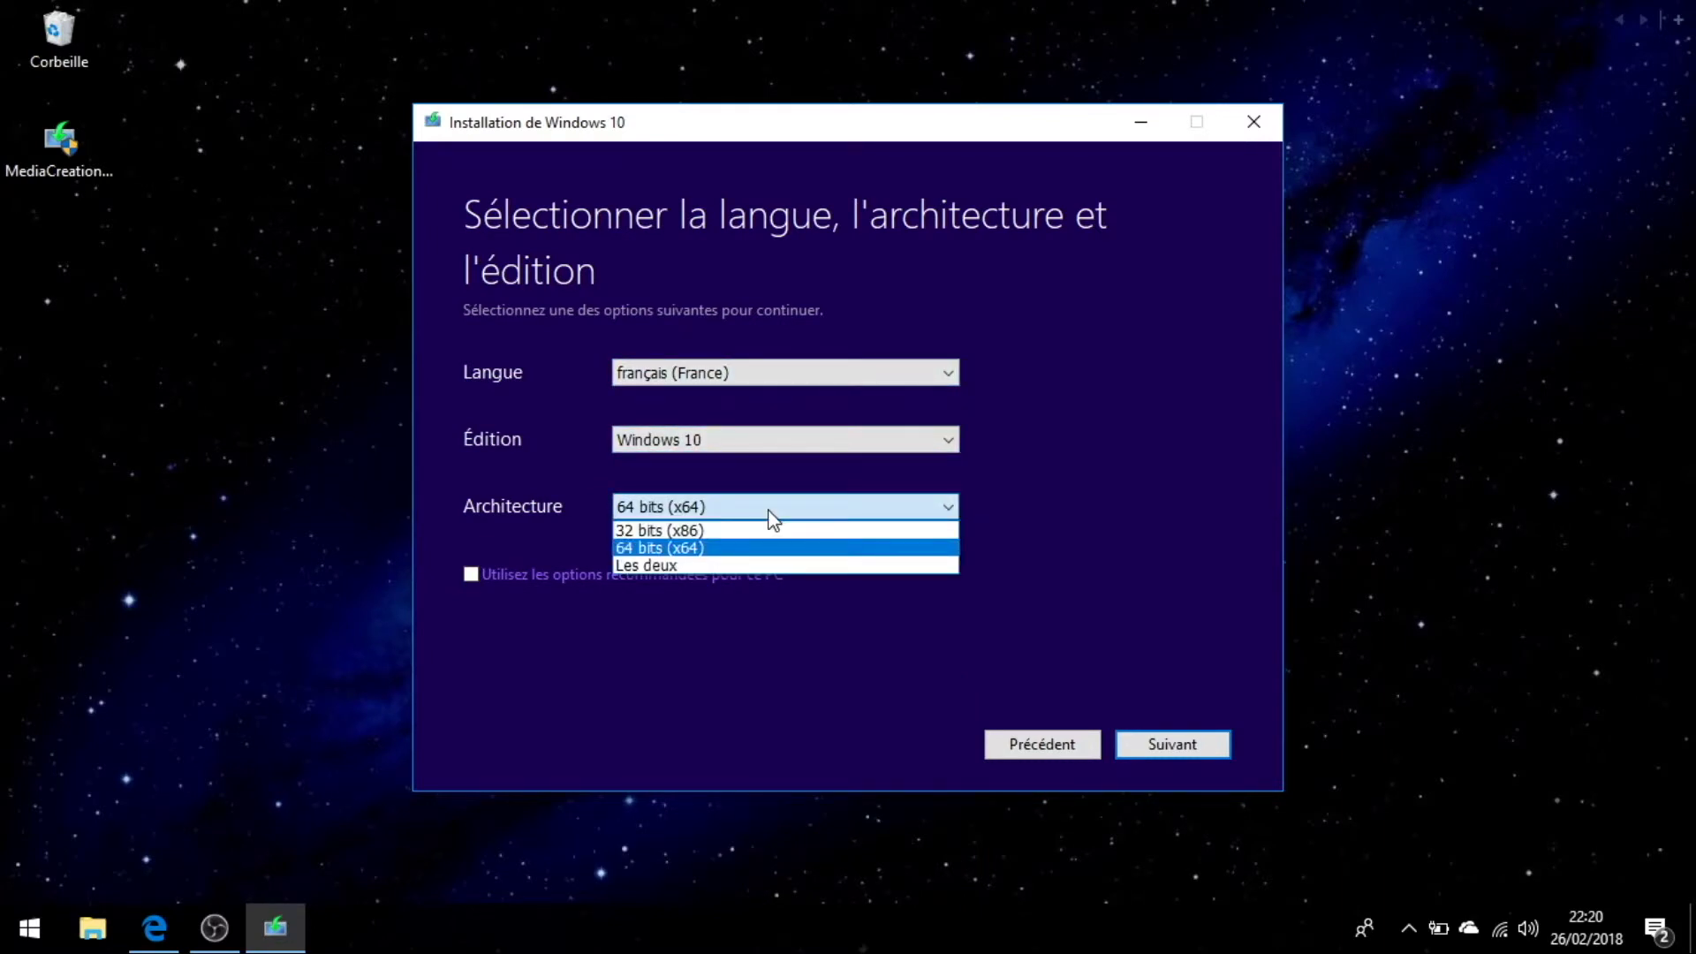
left_click(720, 547)
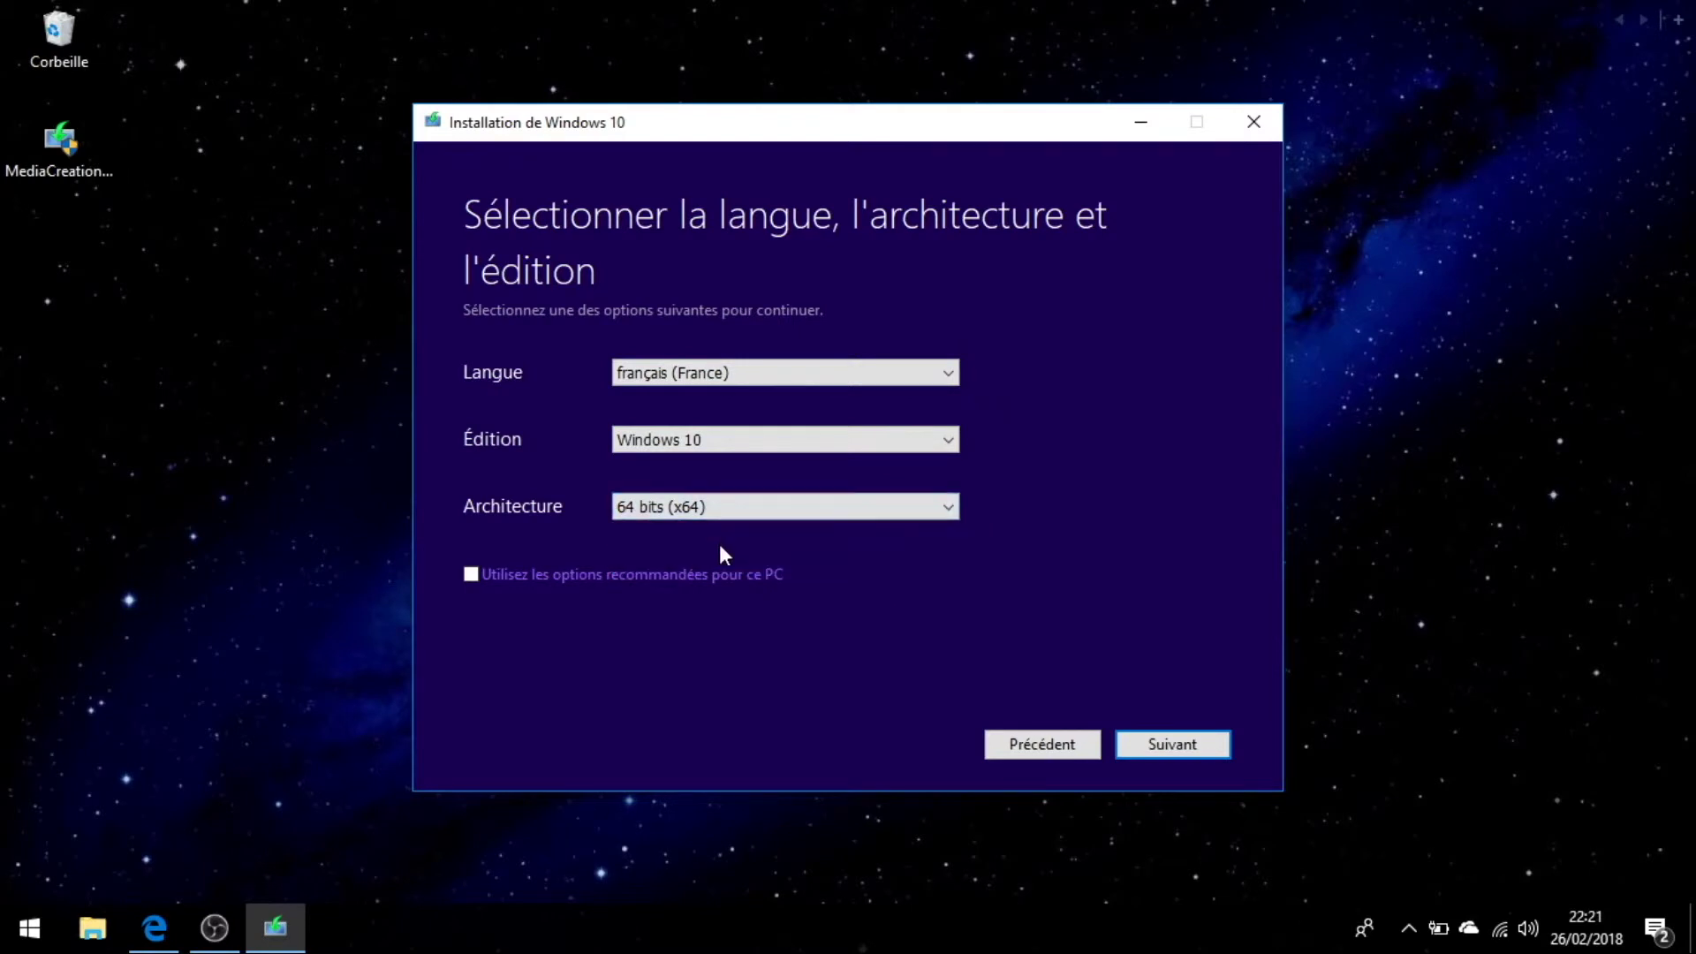
Choose USB flash drive as media, checking in File Explorer that SanDisk E: is 7,45 Go.
left_click(1162, 748)
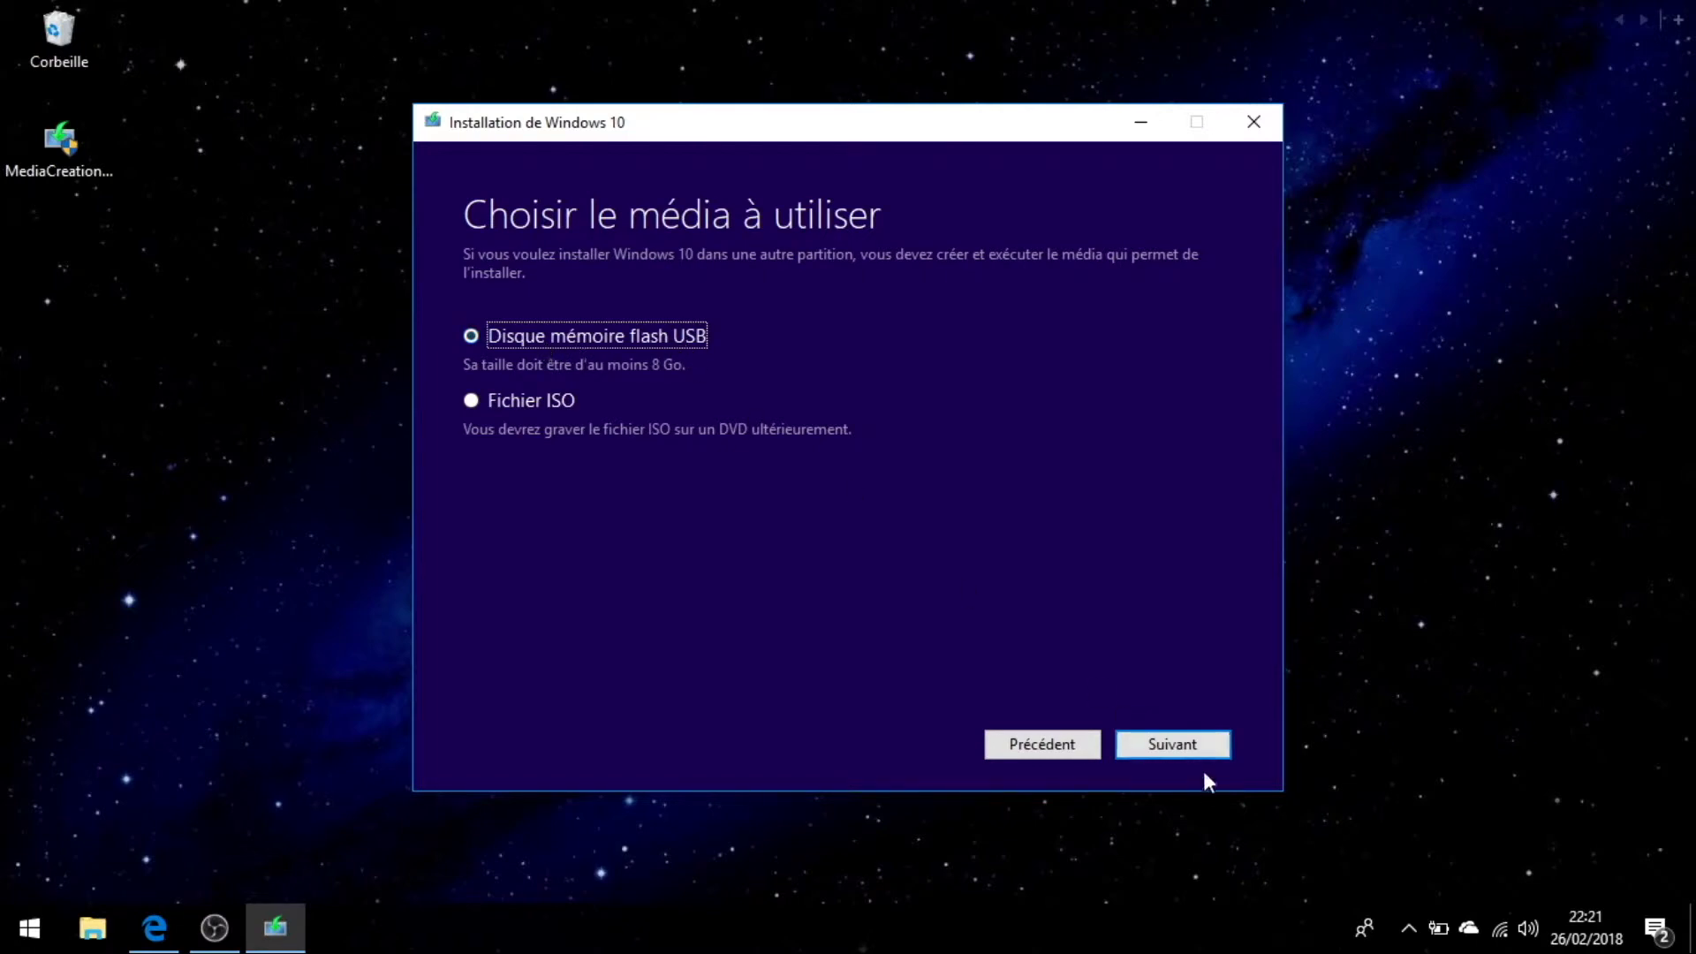
left_click(1164, 745)
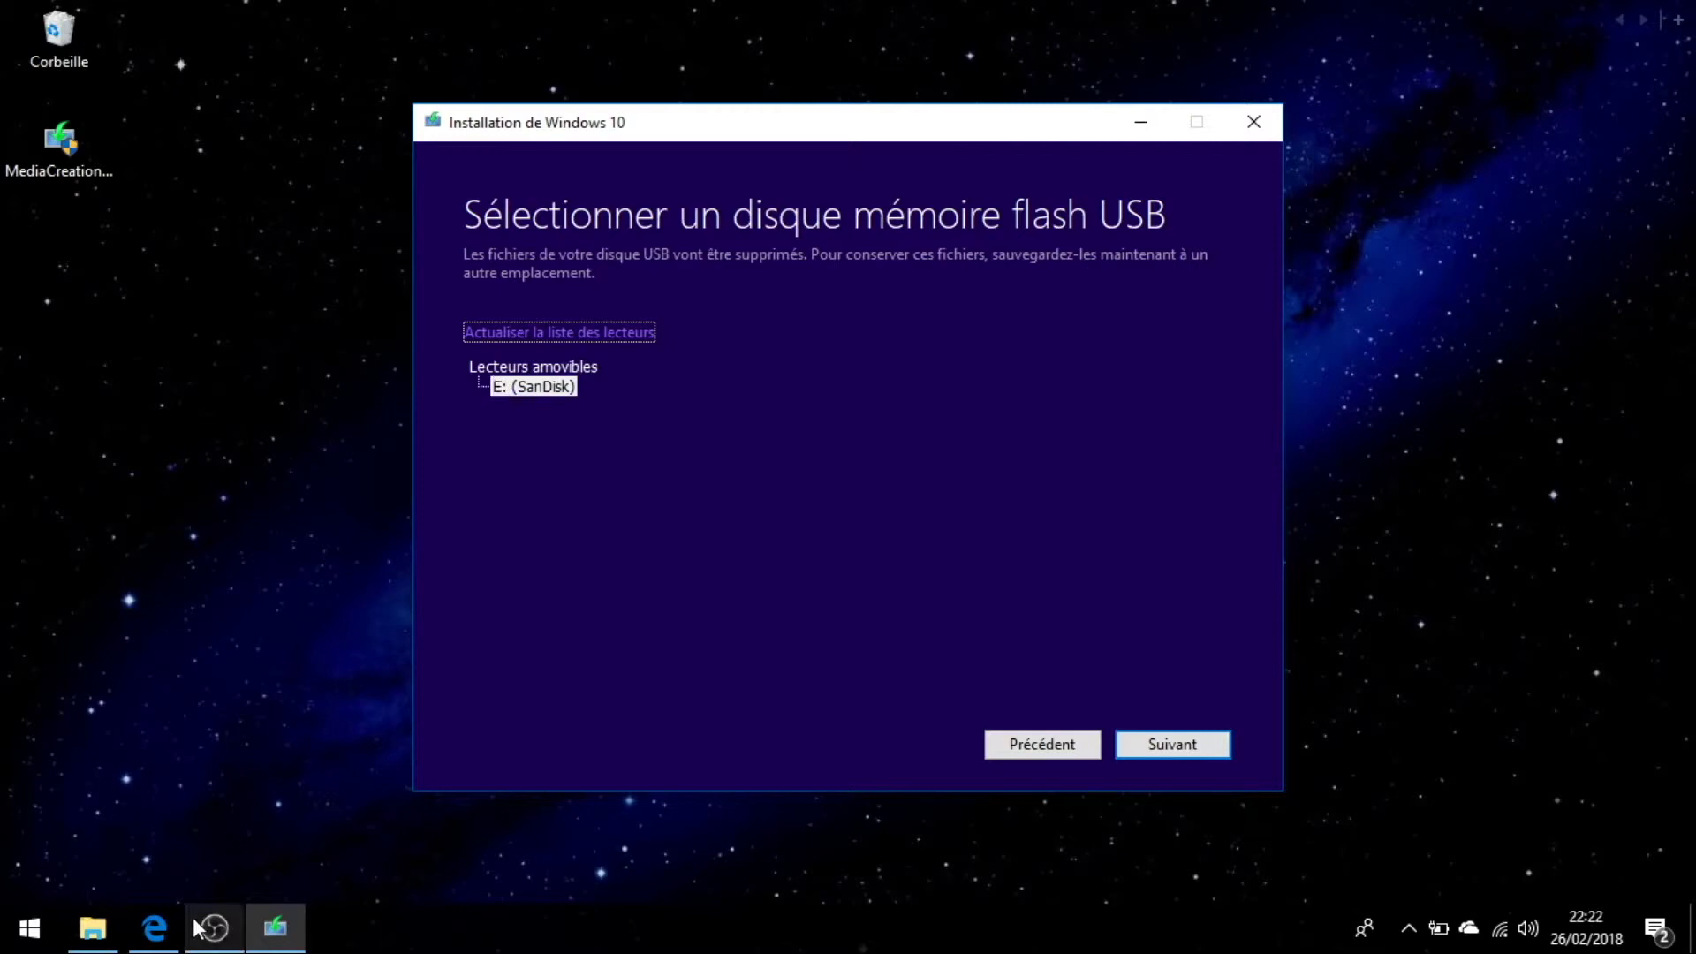
left_click(92, 927)
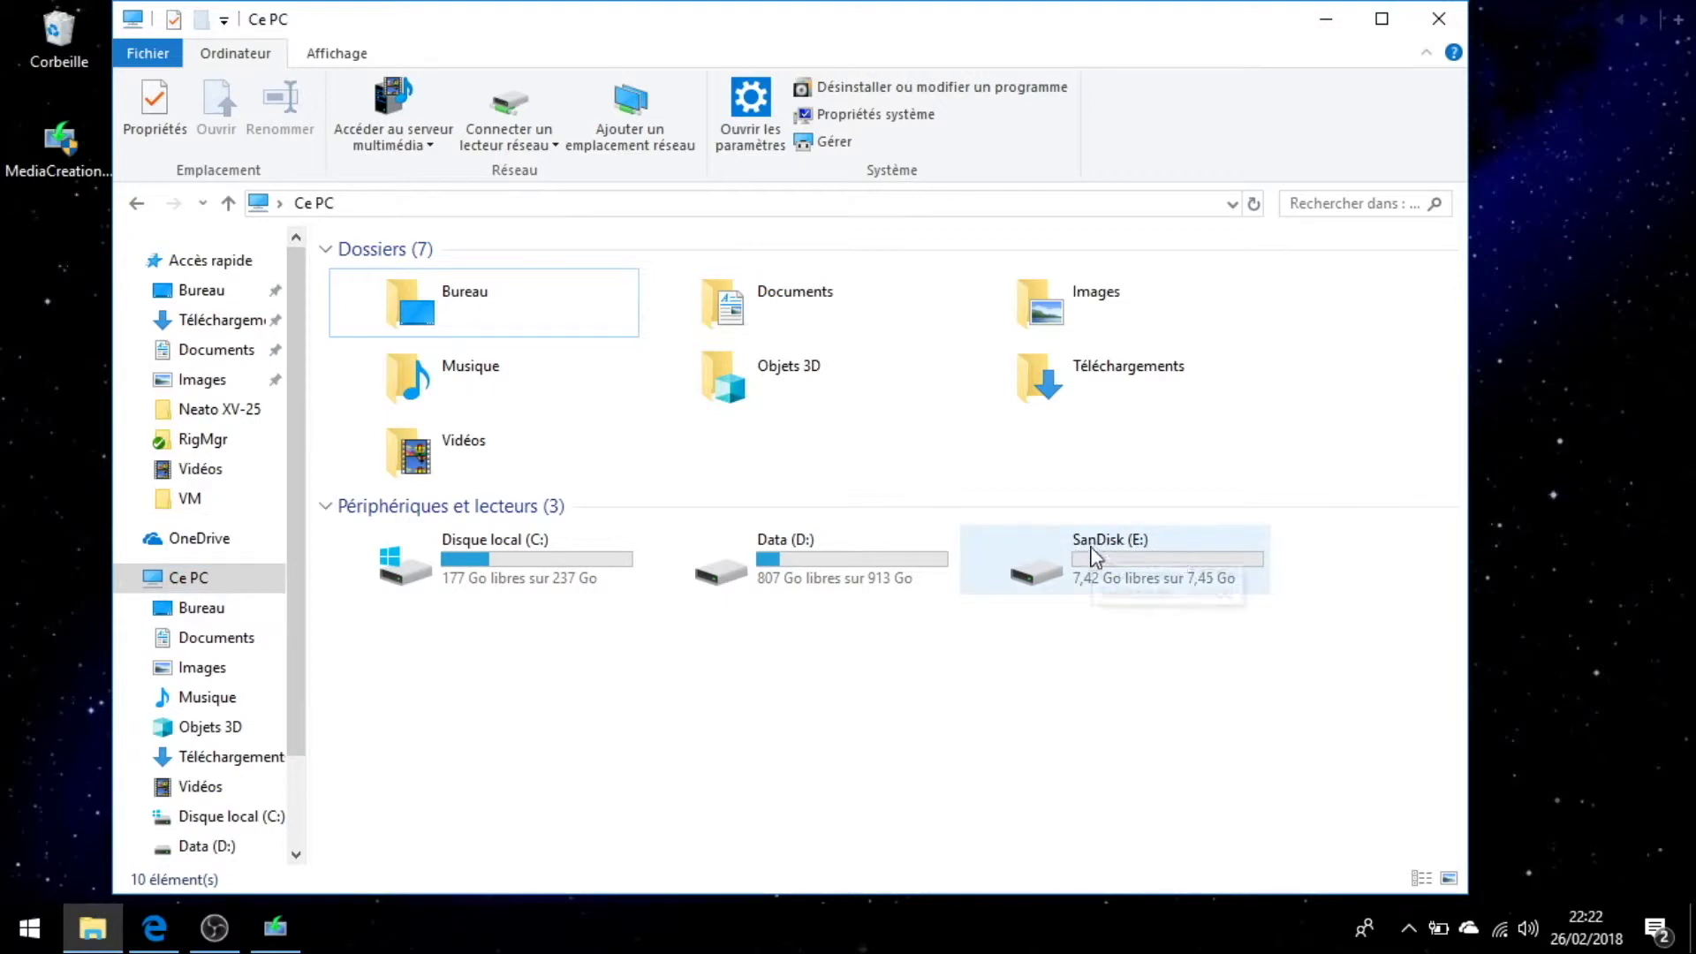
left_click(1326, 19)
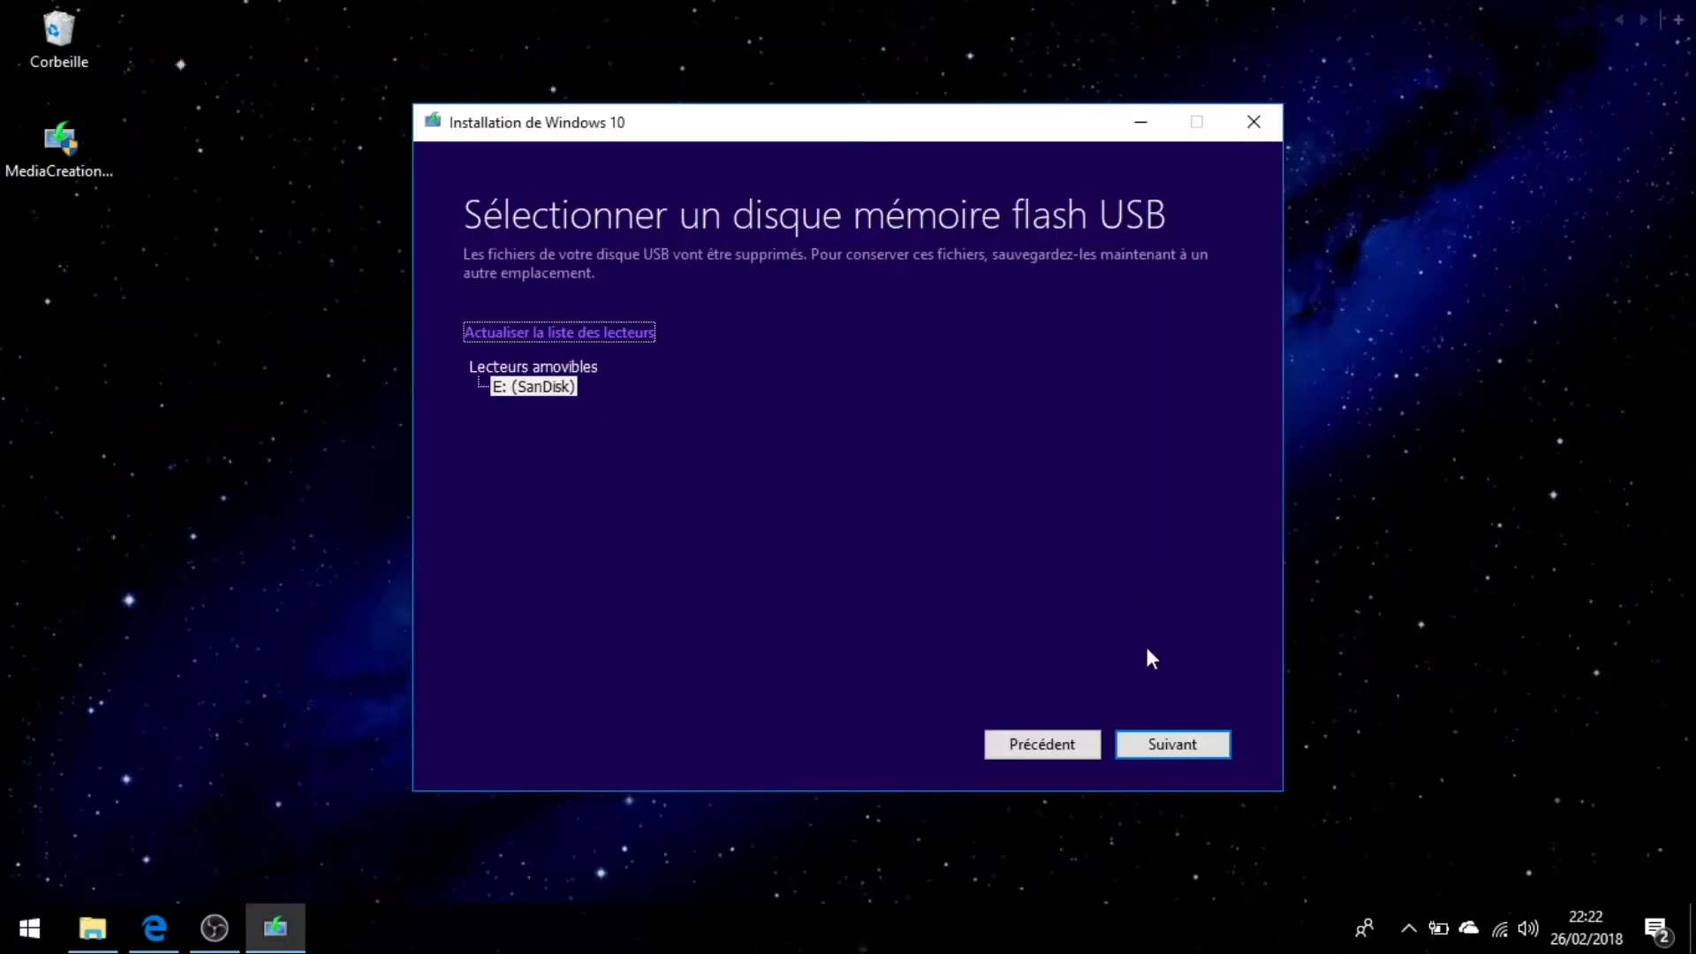
Write Windows 10 to the SanDisk E: drive and click Terminer once it's ready.
left_click(1178, 745)
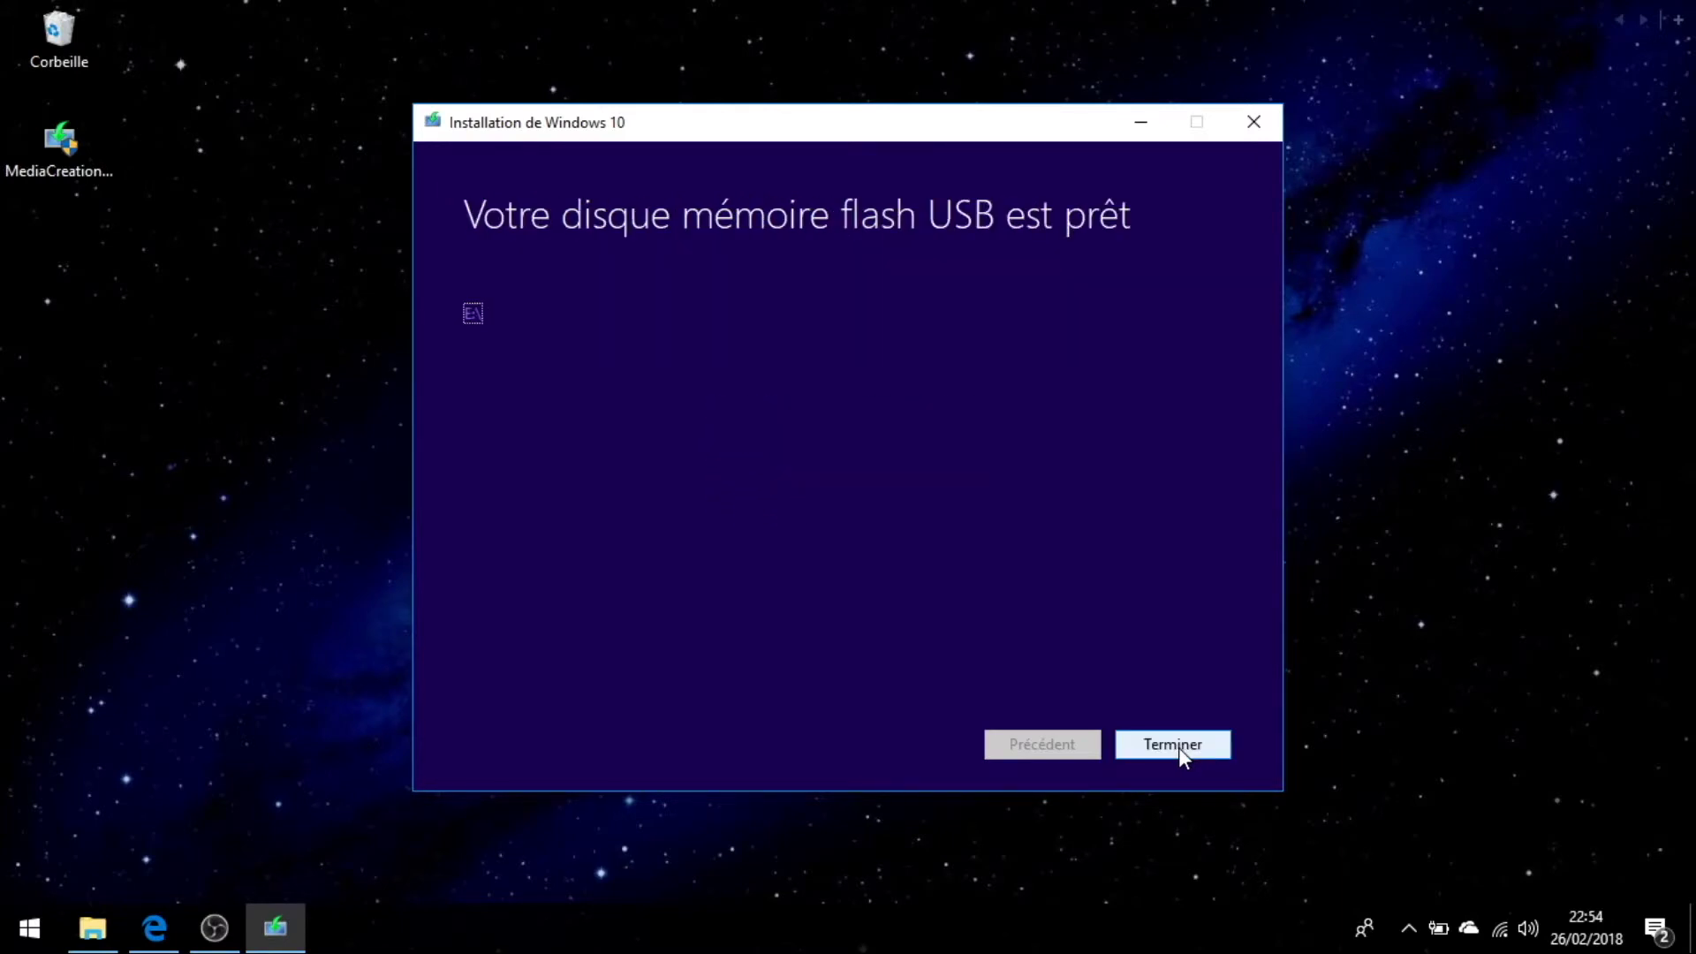
left_click(1175, 745)
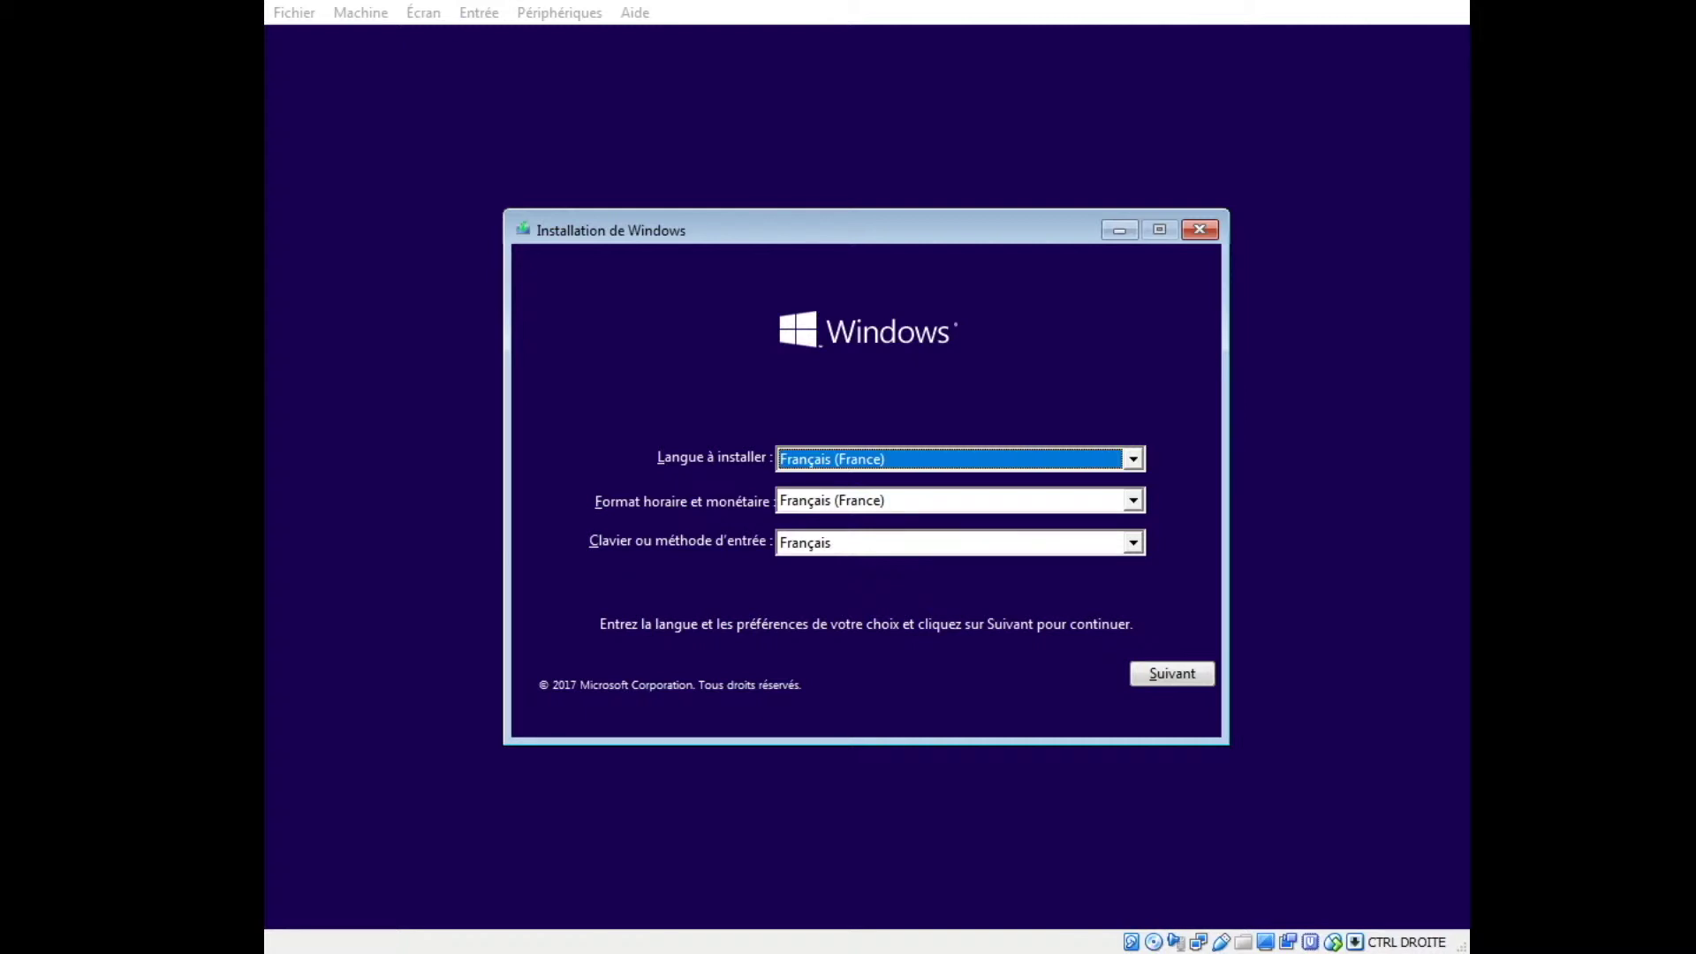
Keep Français (France) as install language, start installing, and skip the product key.
left_click(1069, 463)
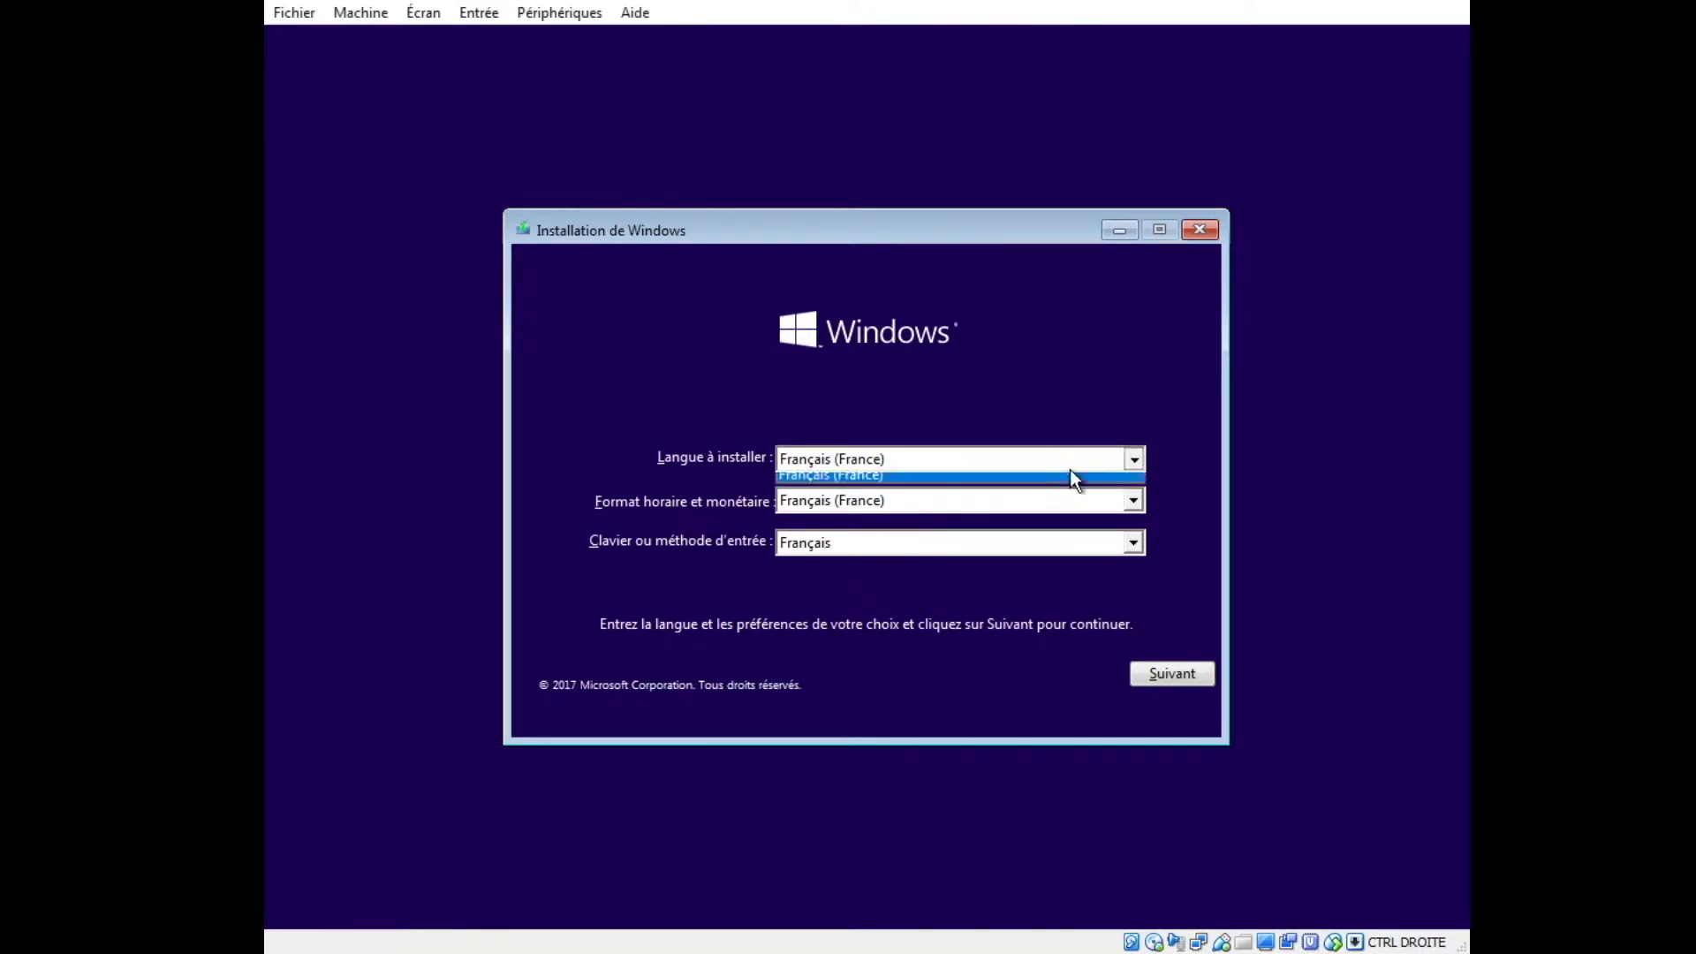
left_click(1067, 461)
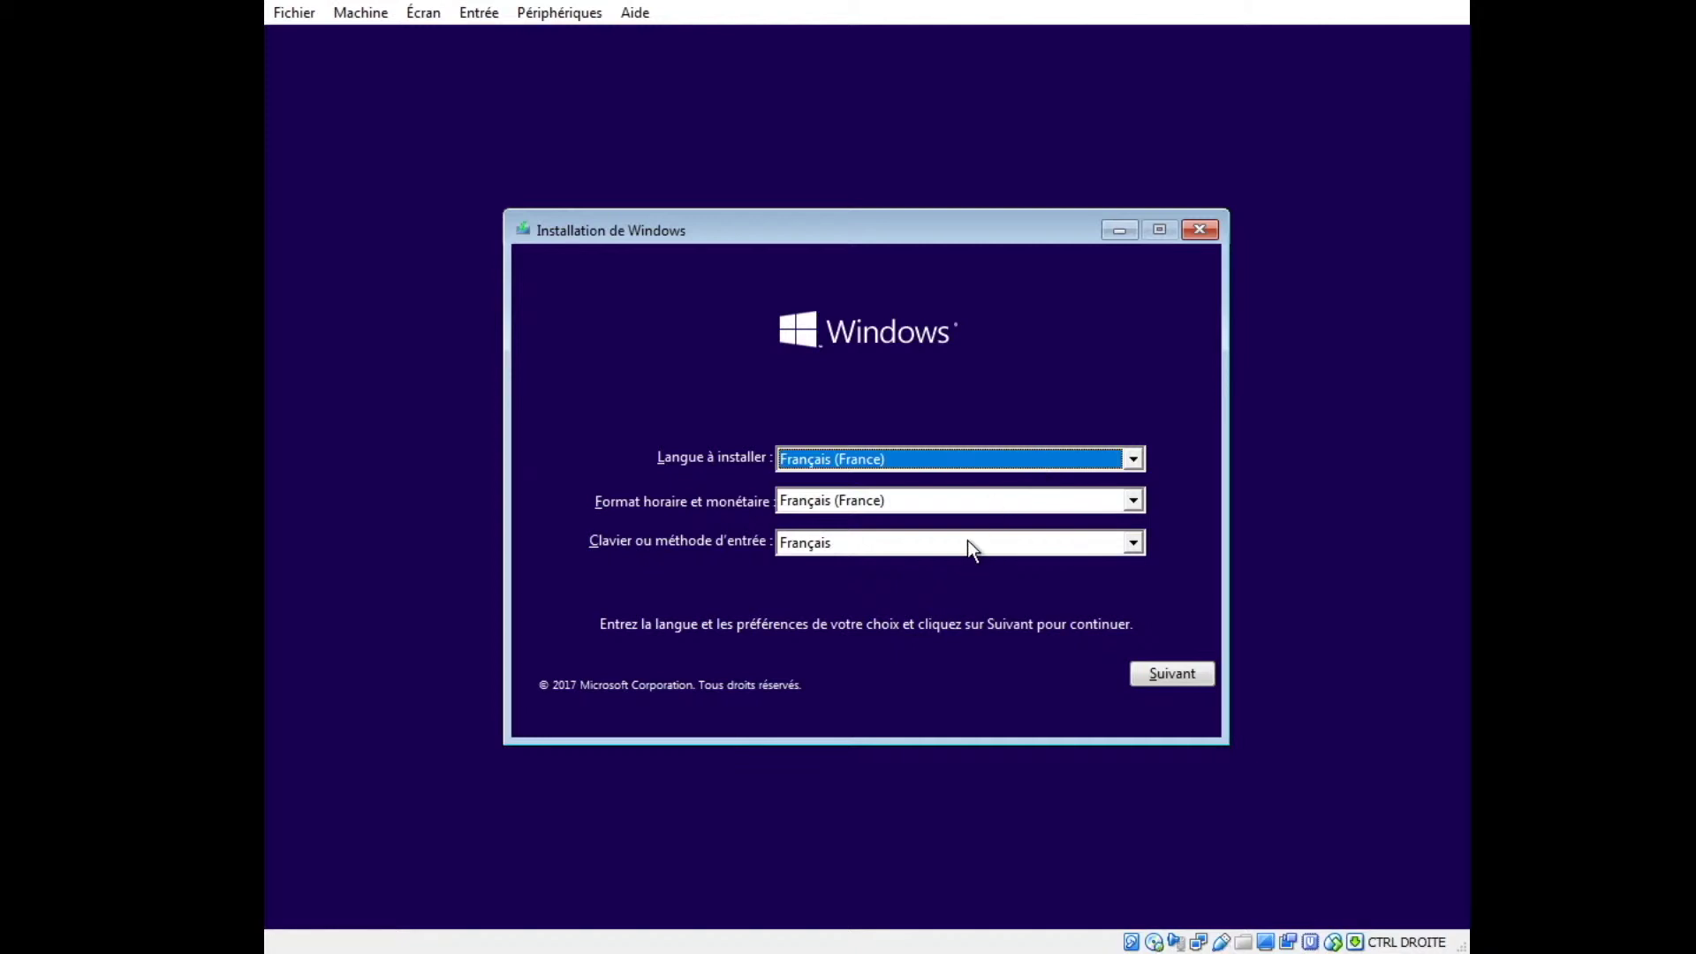
left_click(1167, 673)
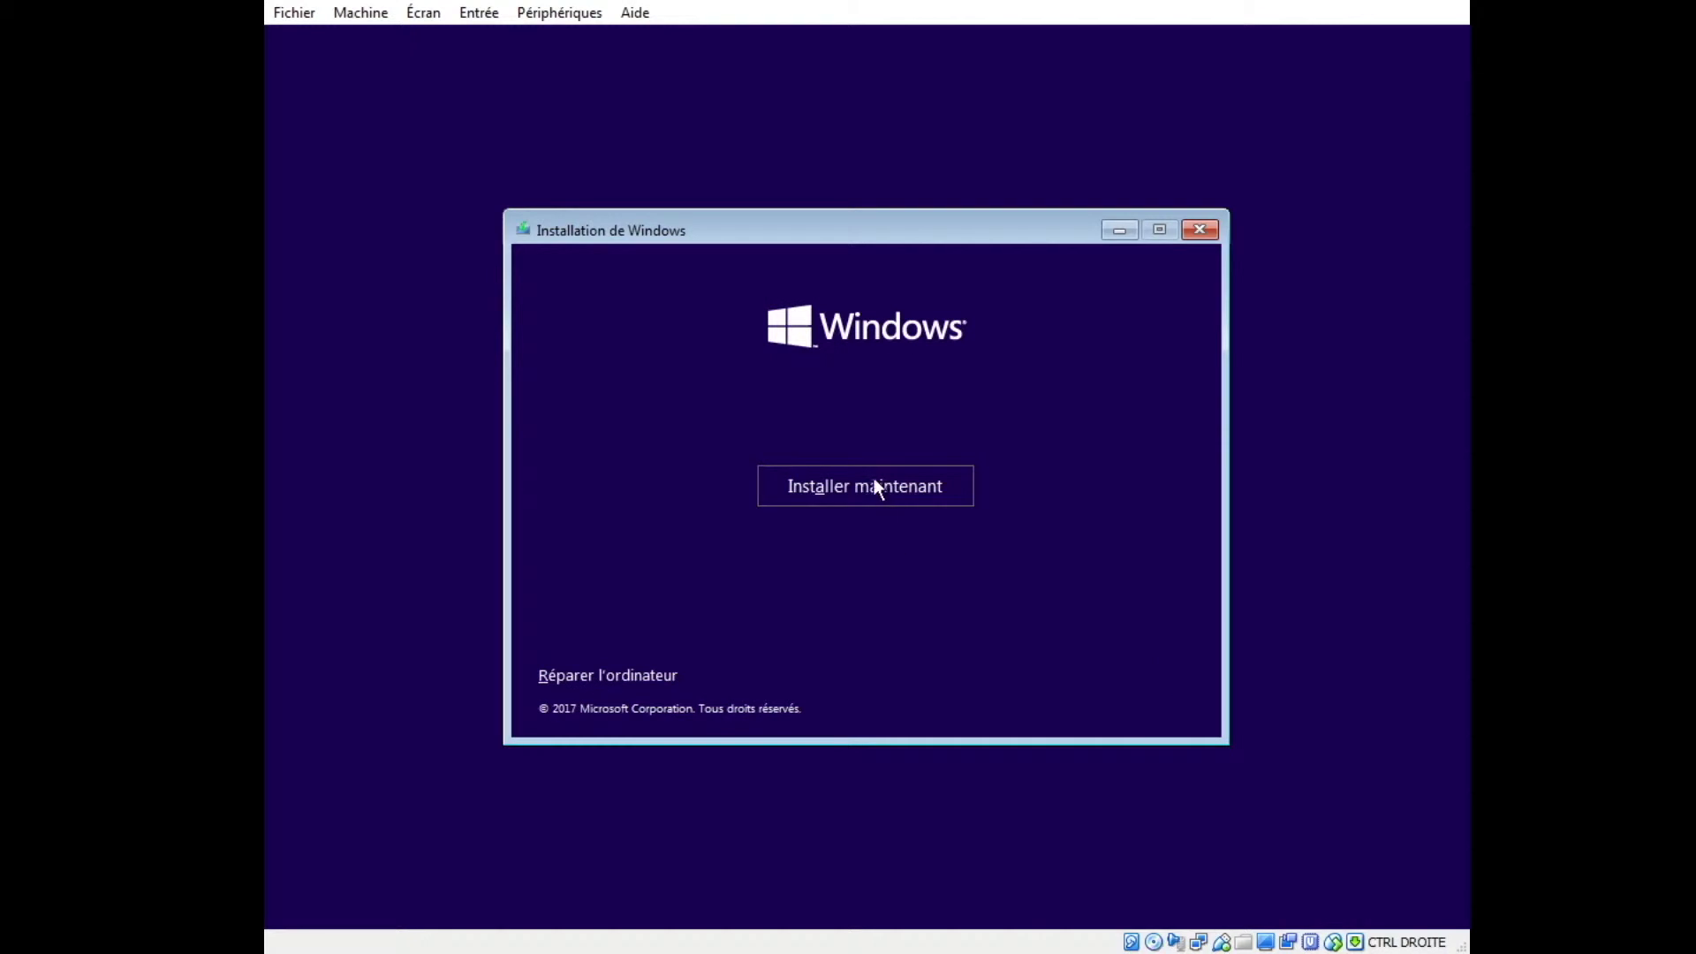
left_click(867, 484)
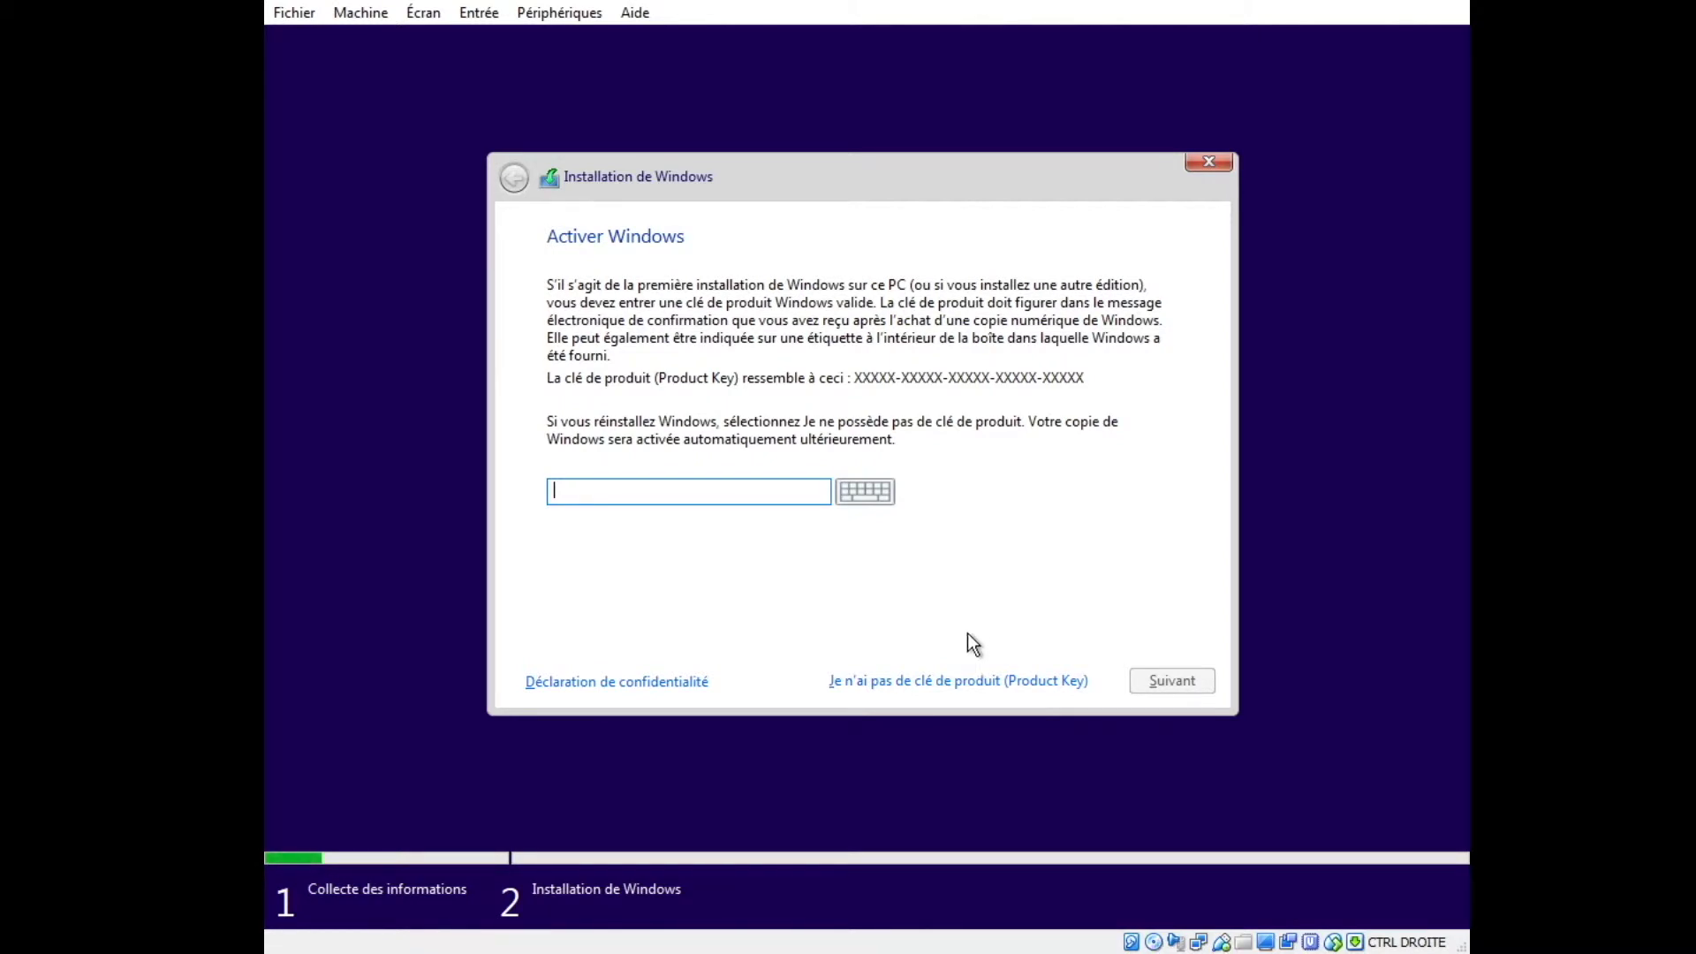
left_click(940, 682)
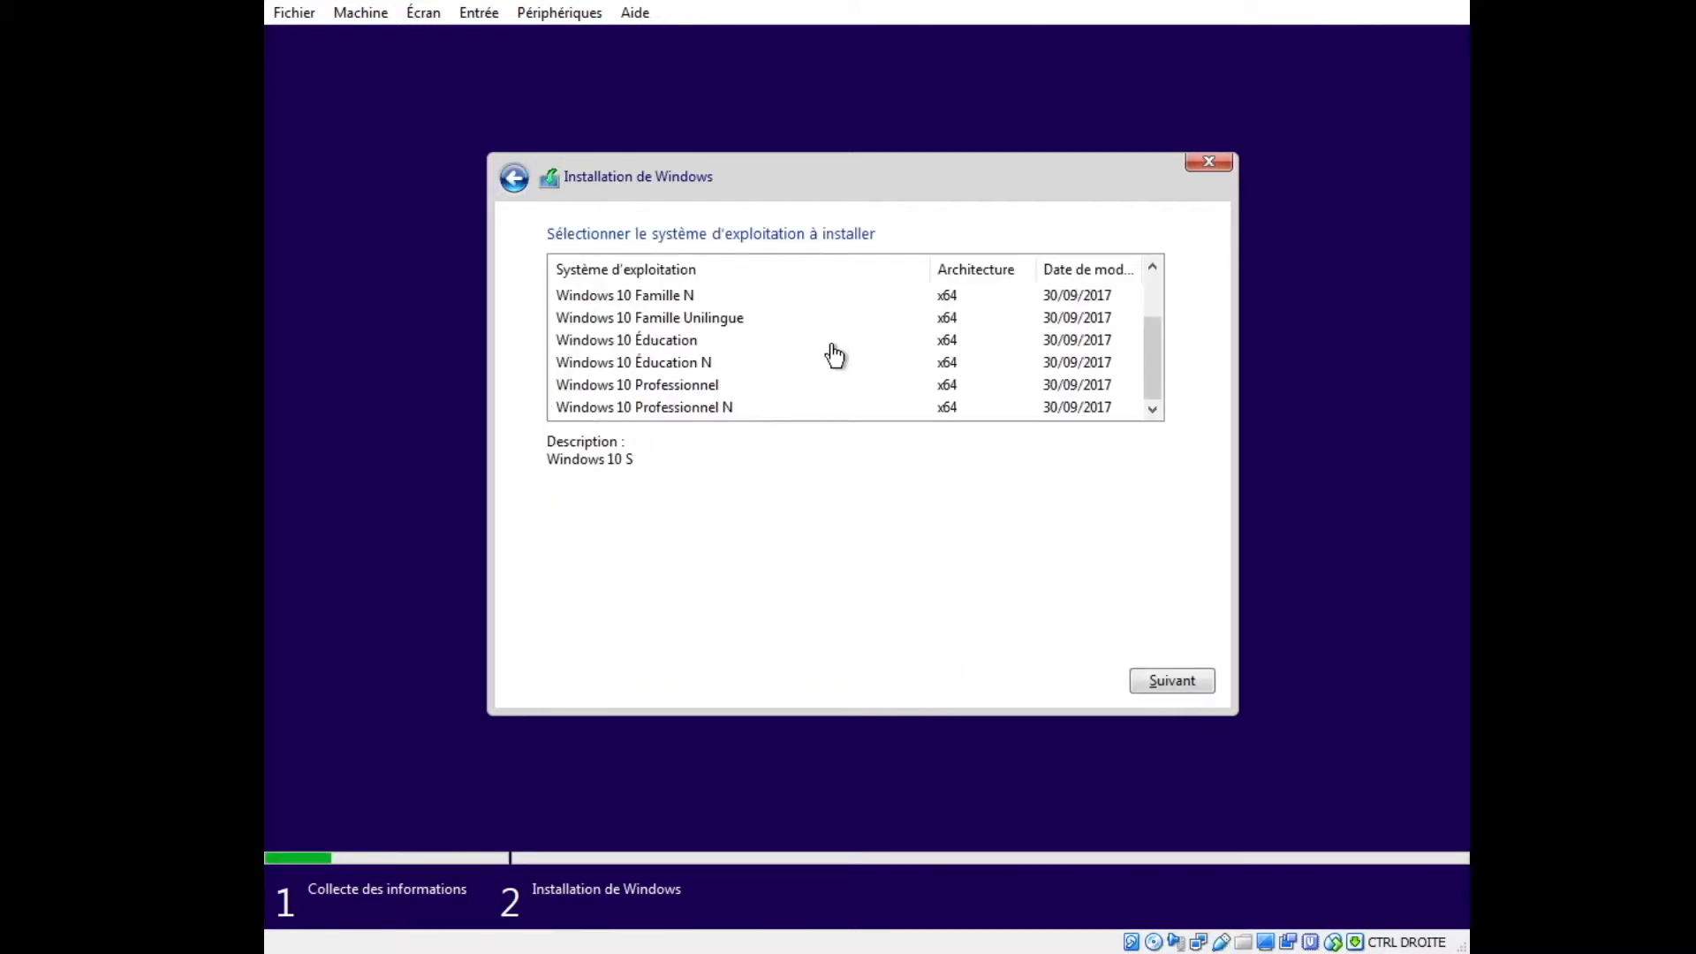
Choose Windows 10 Professionnel, accept the licence terms, and pick the Personnalisé installation.
left_click(706, 393)
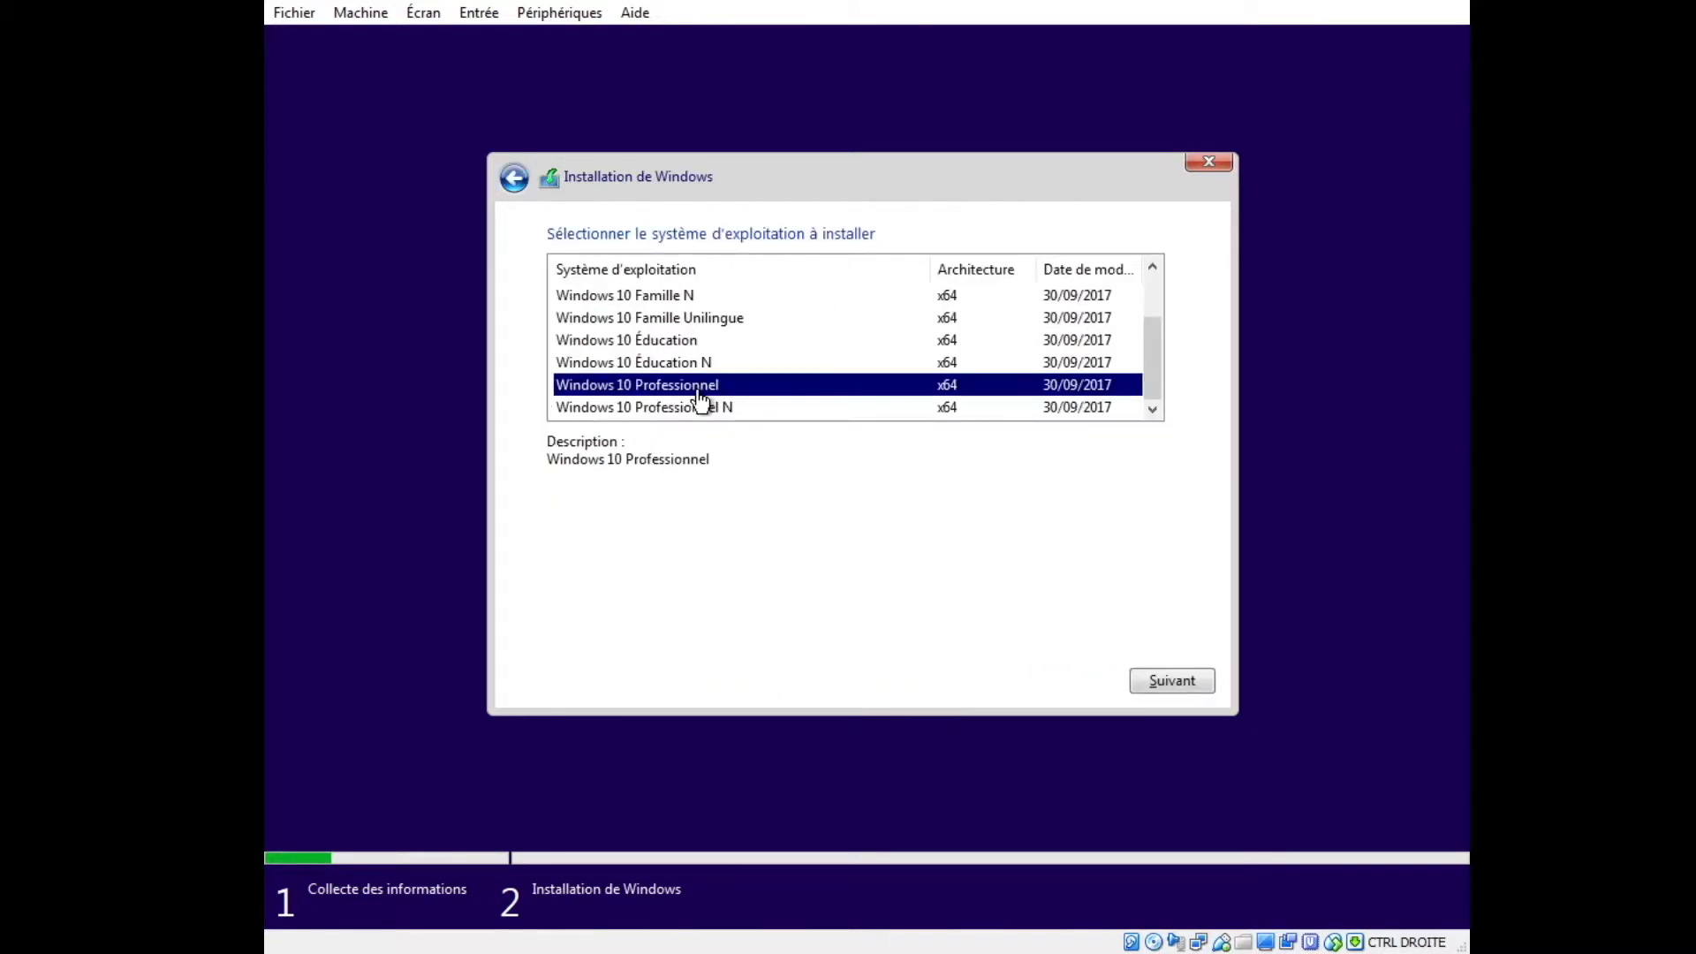
left_click(1173, 679)
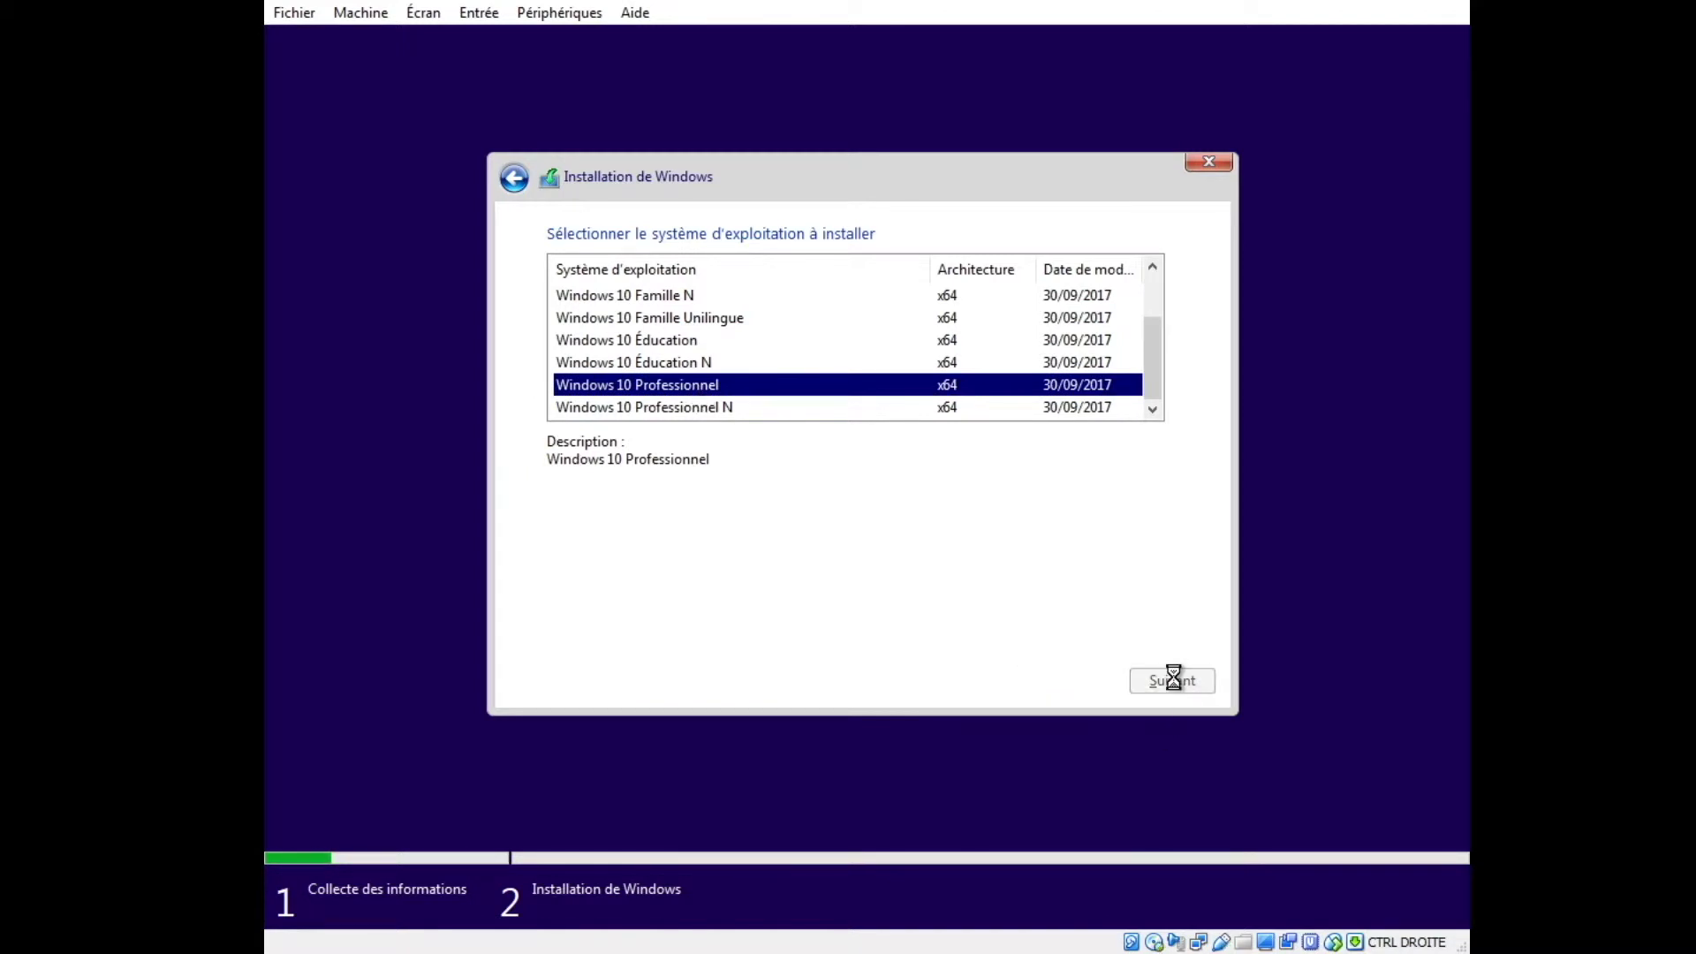
left_click(799, 627)
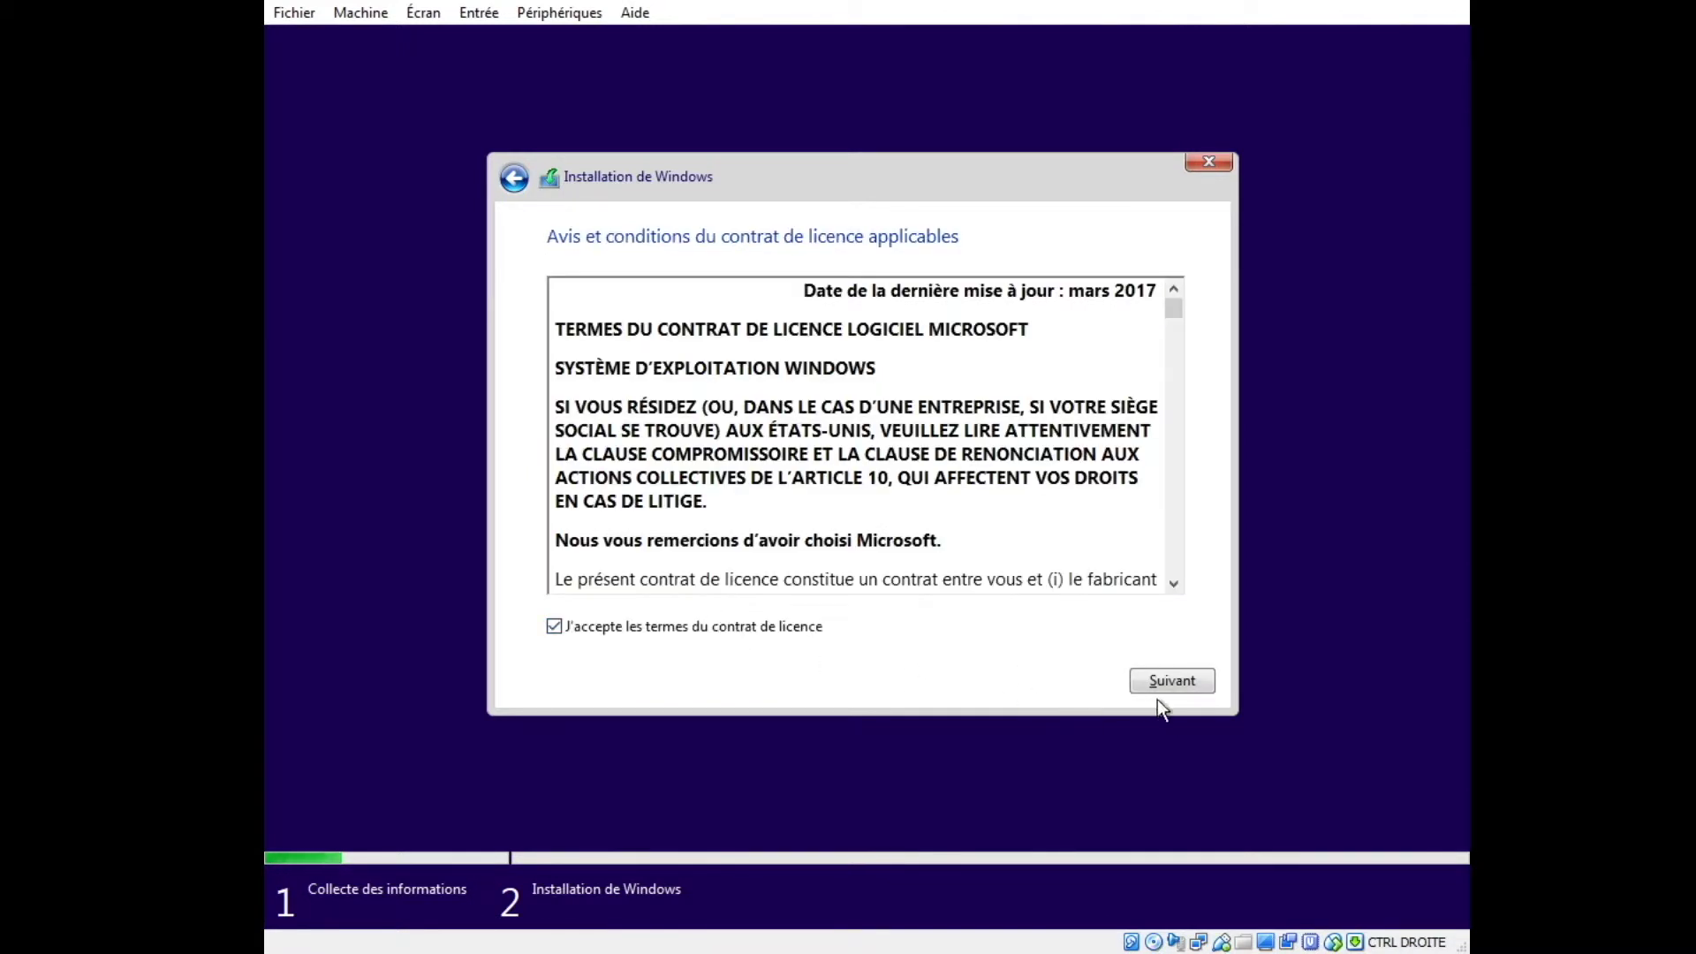
left_click(1173, 679)
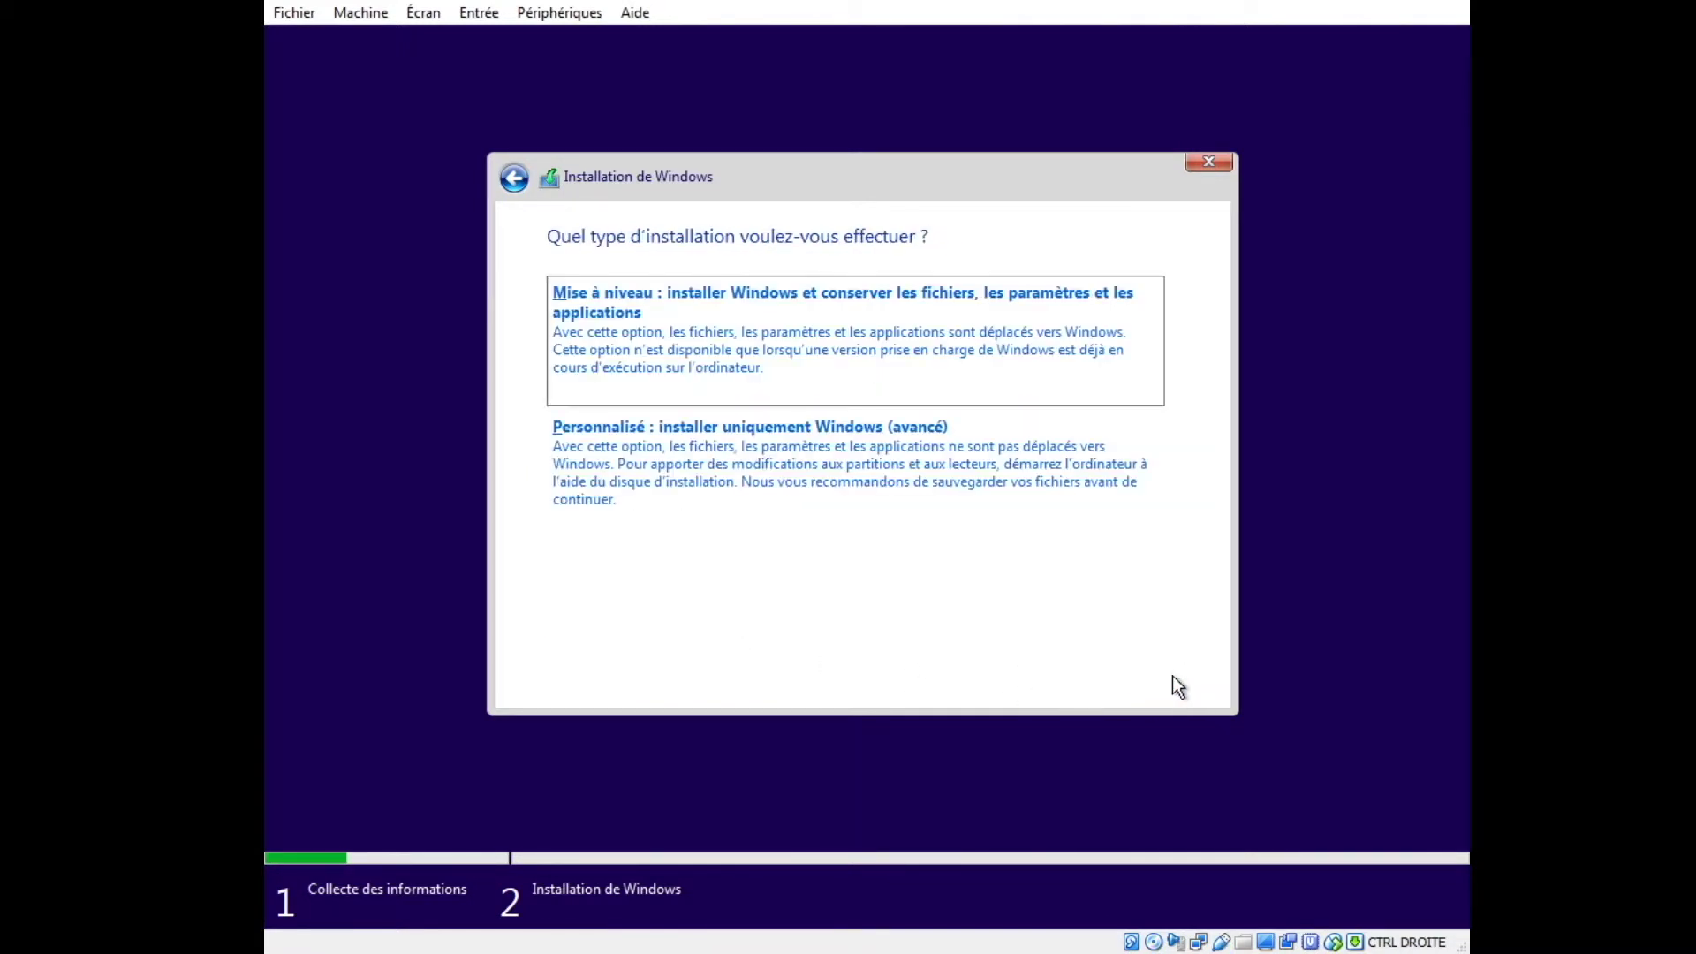
left_click(740, 465)
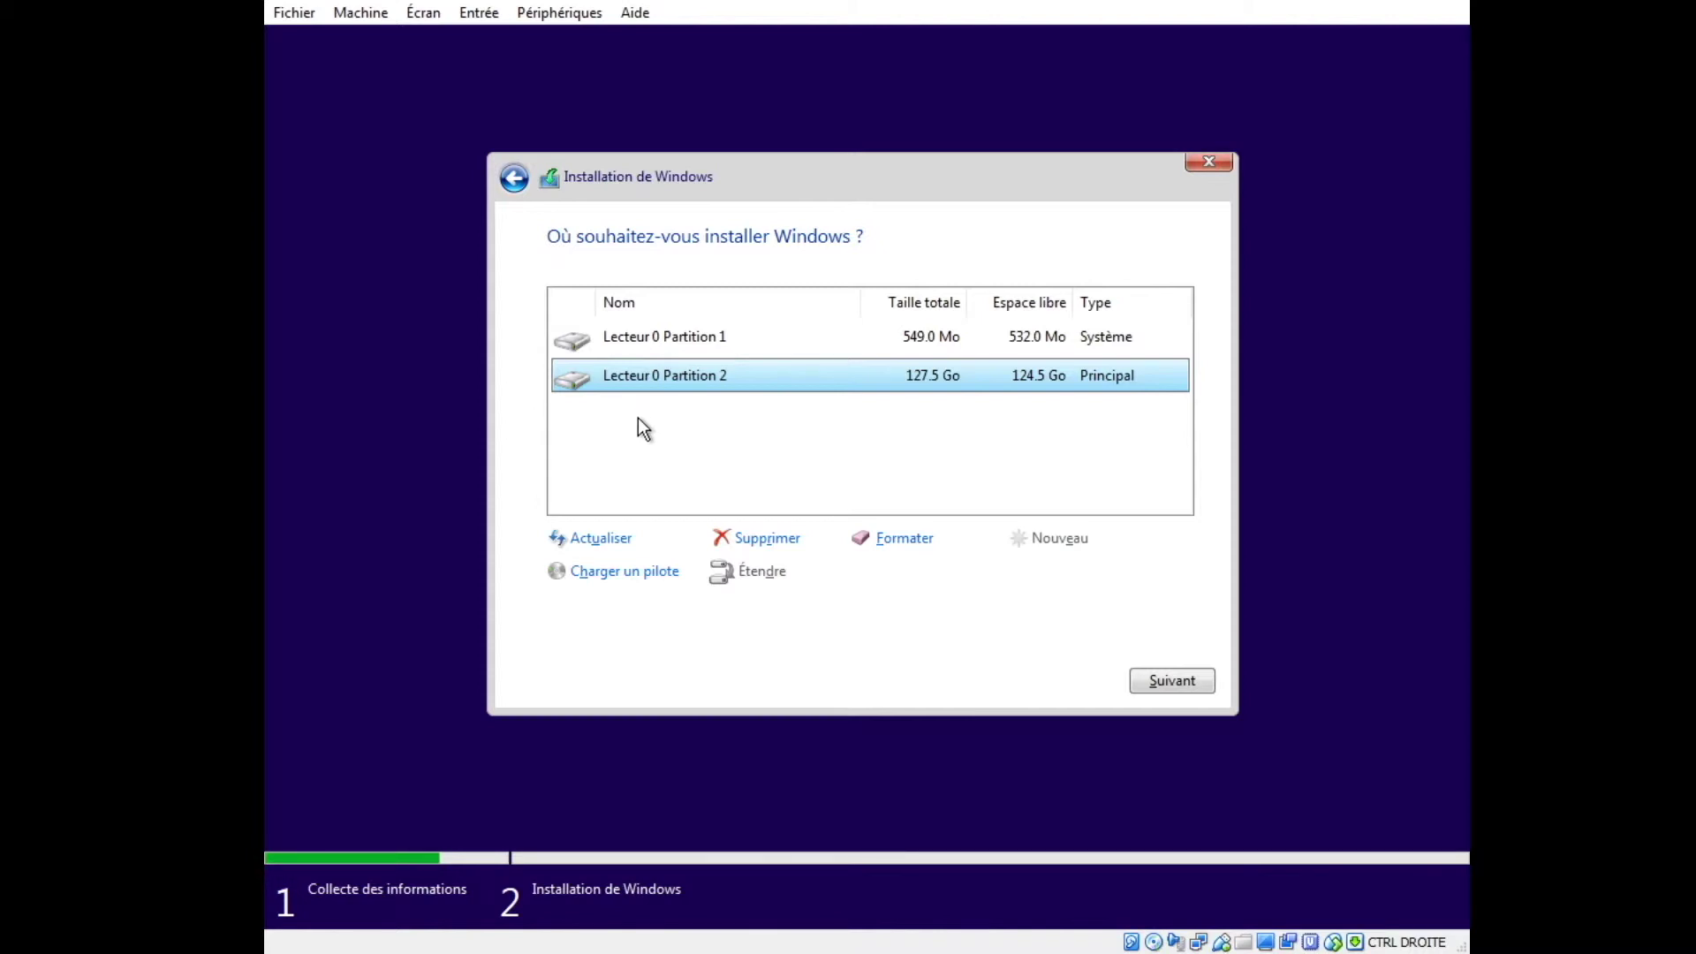
Delete both disk partitions and create a new 131070 Mo partition from the unallocated space.
left_click(639, 344)
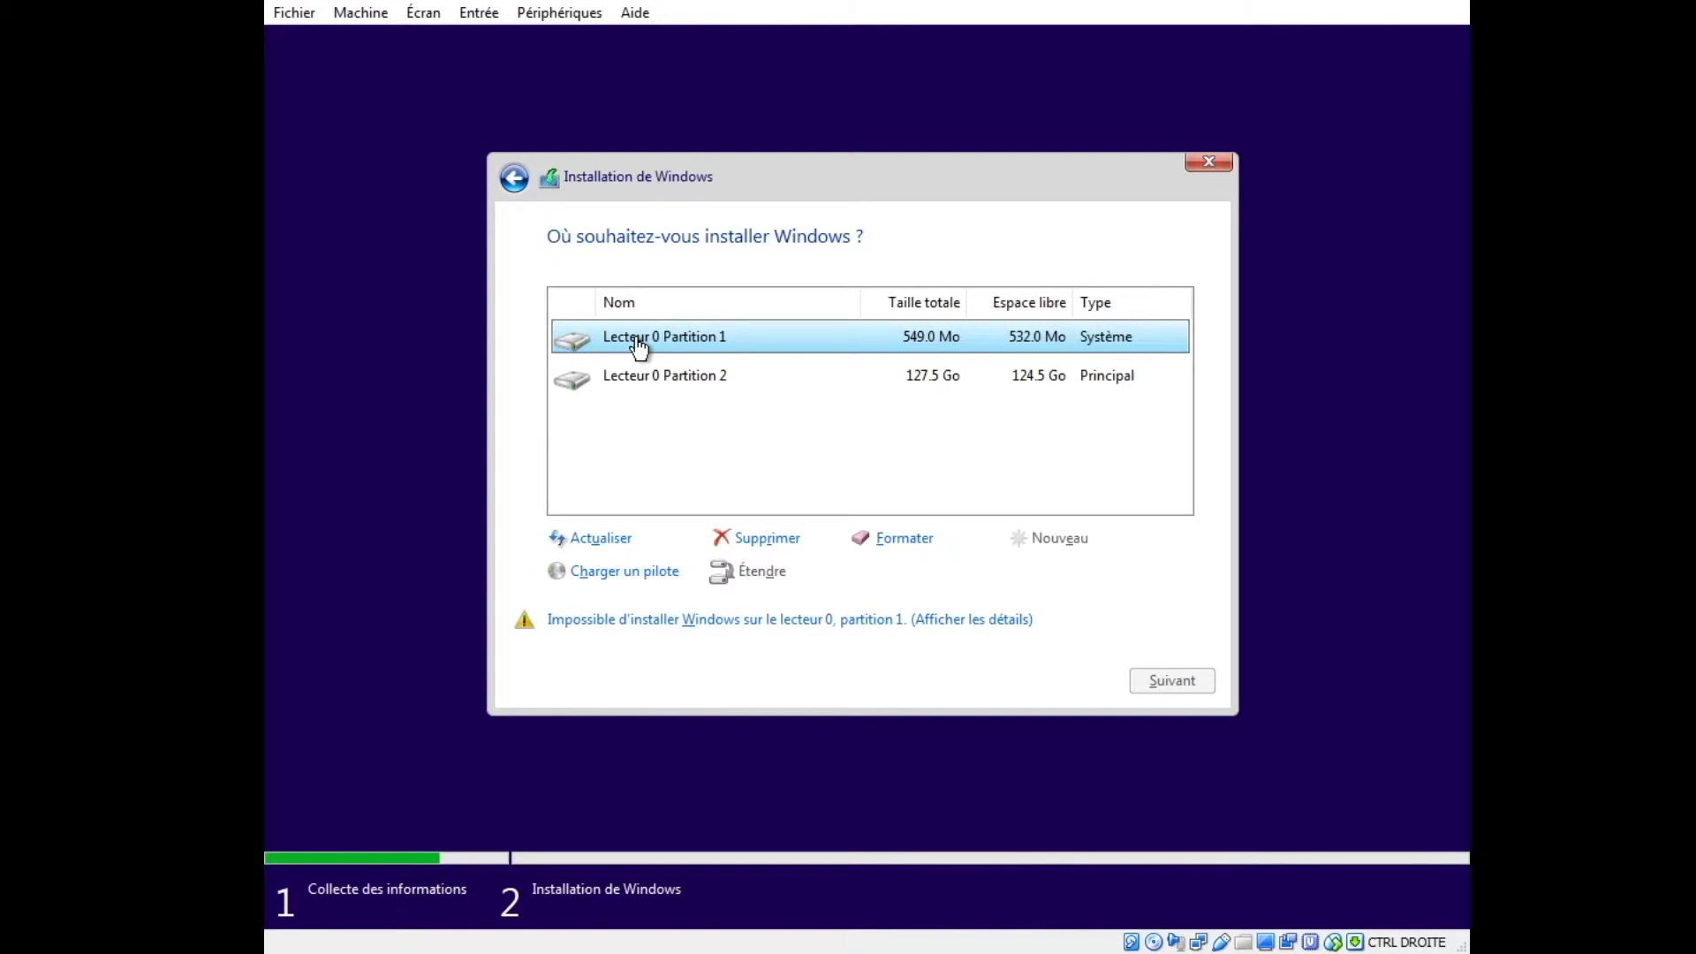
left_click(766, 537)
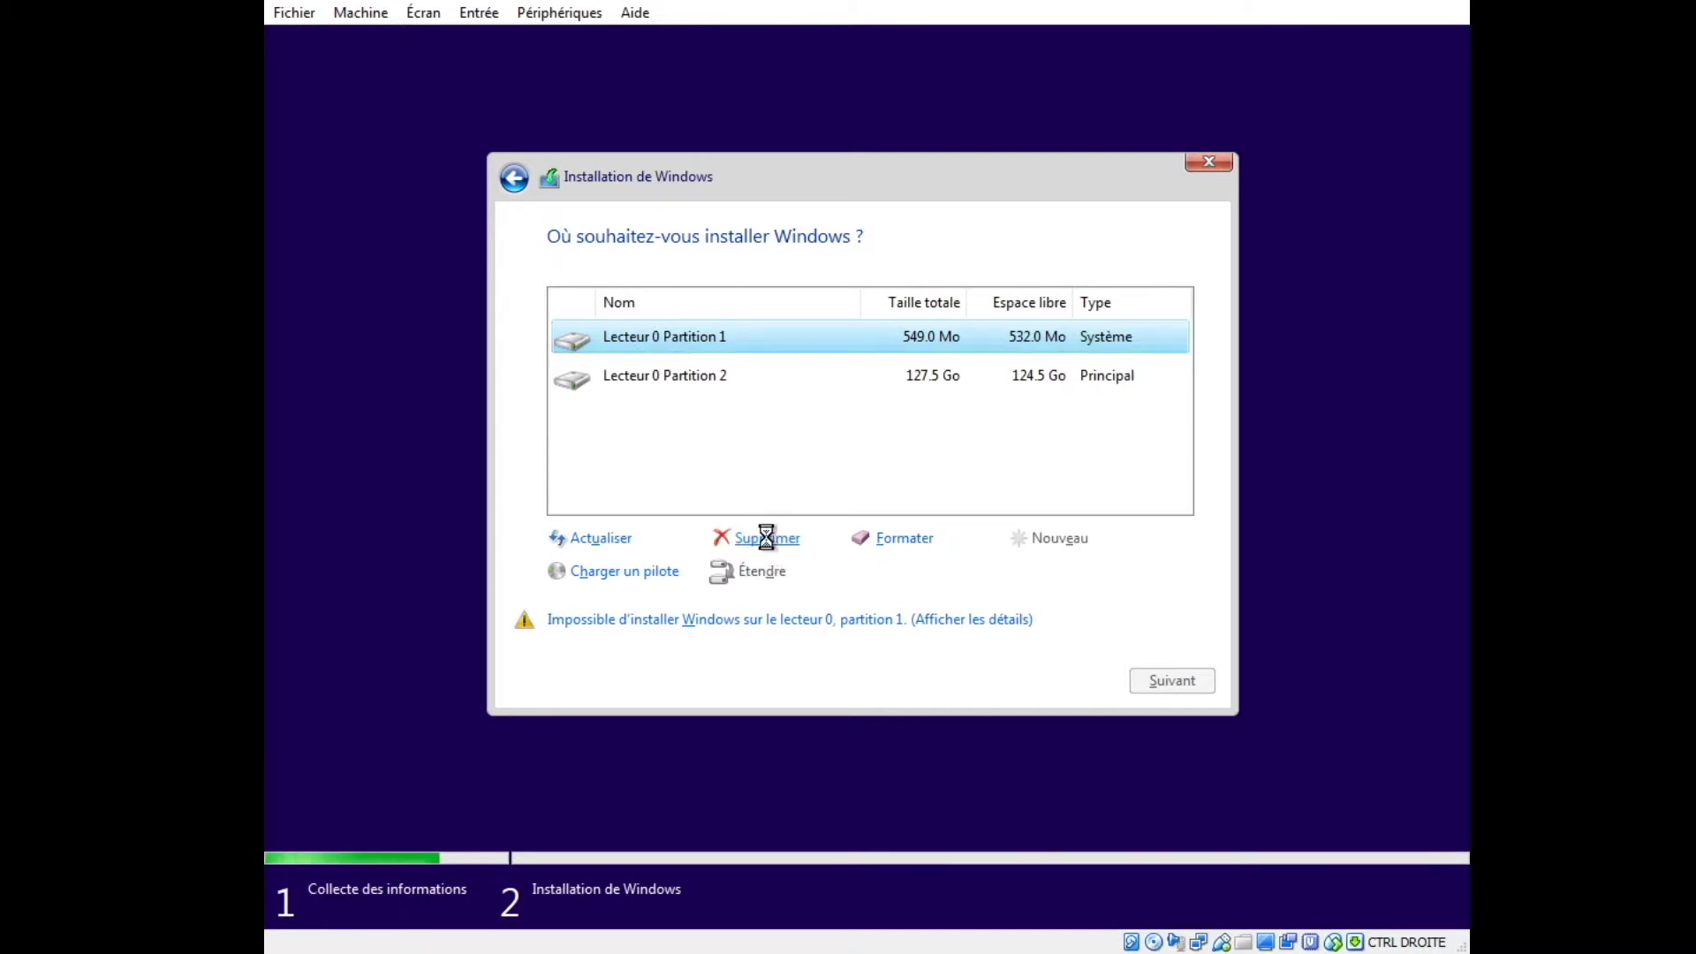
left_click(1021, 574)
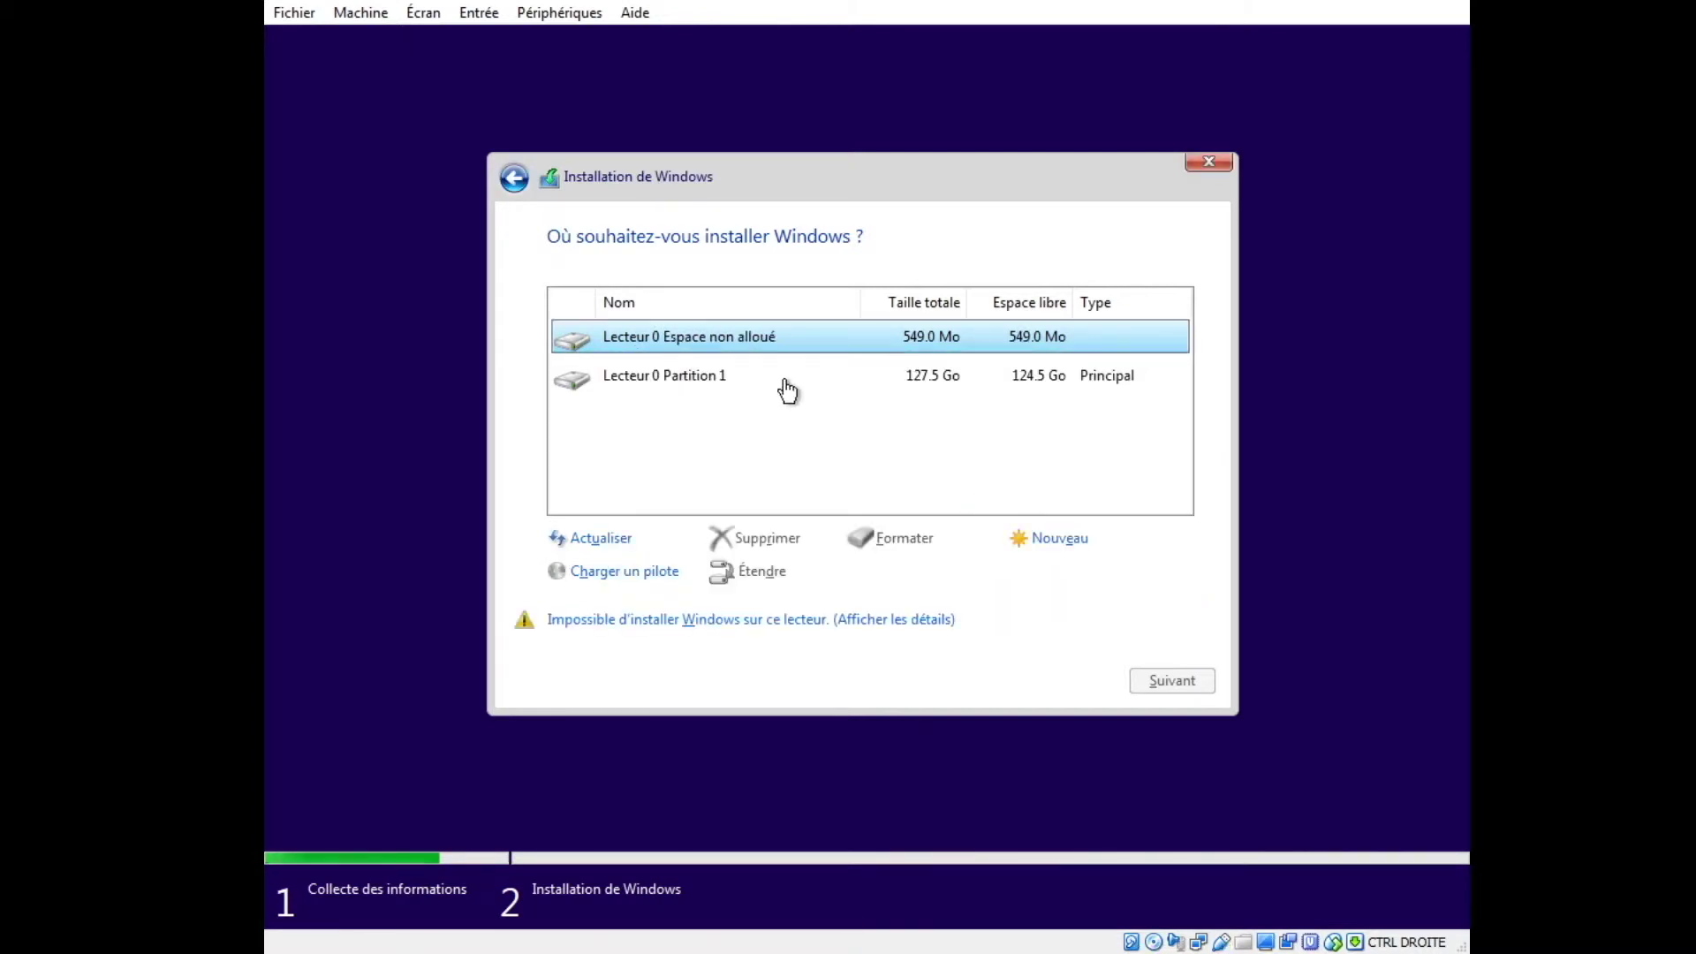
left_click(706, 382)
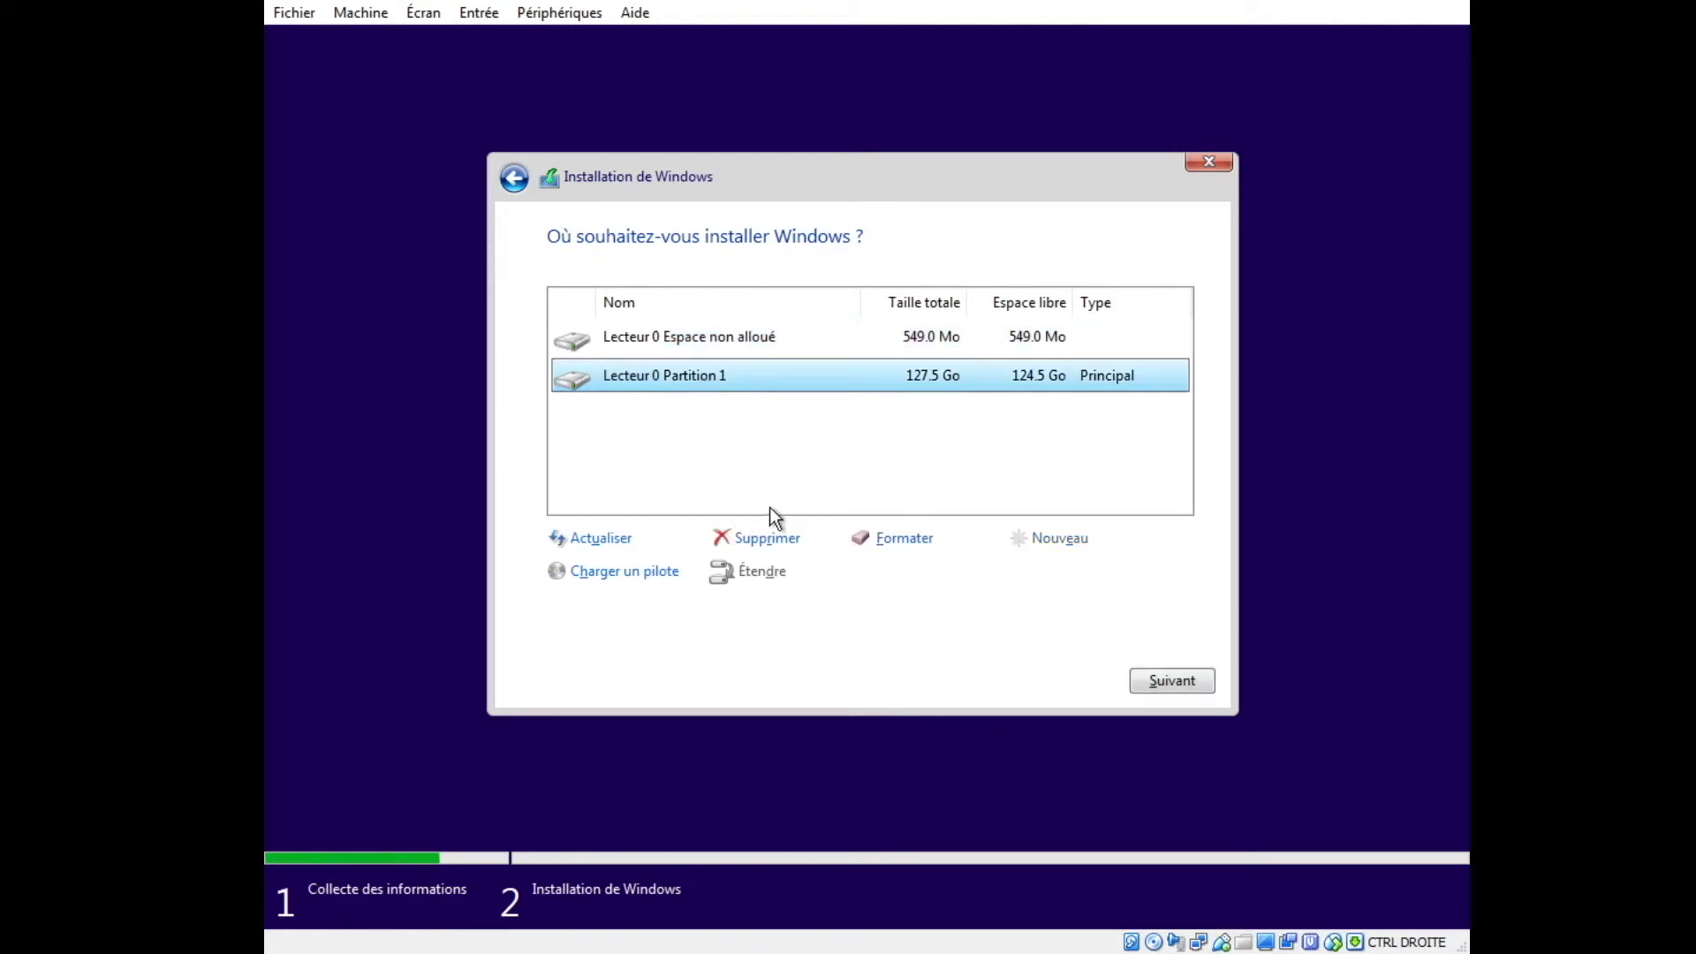
left_click(777, 540)
left_click(1026, 579)
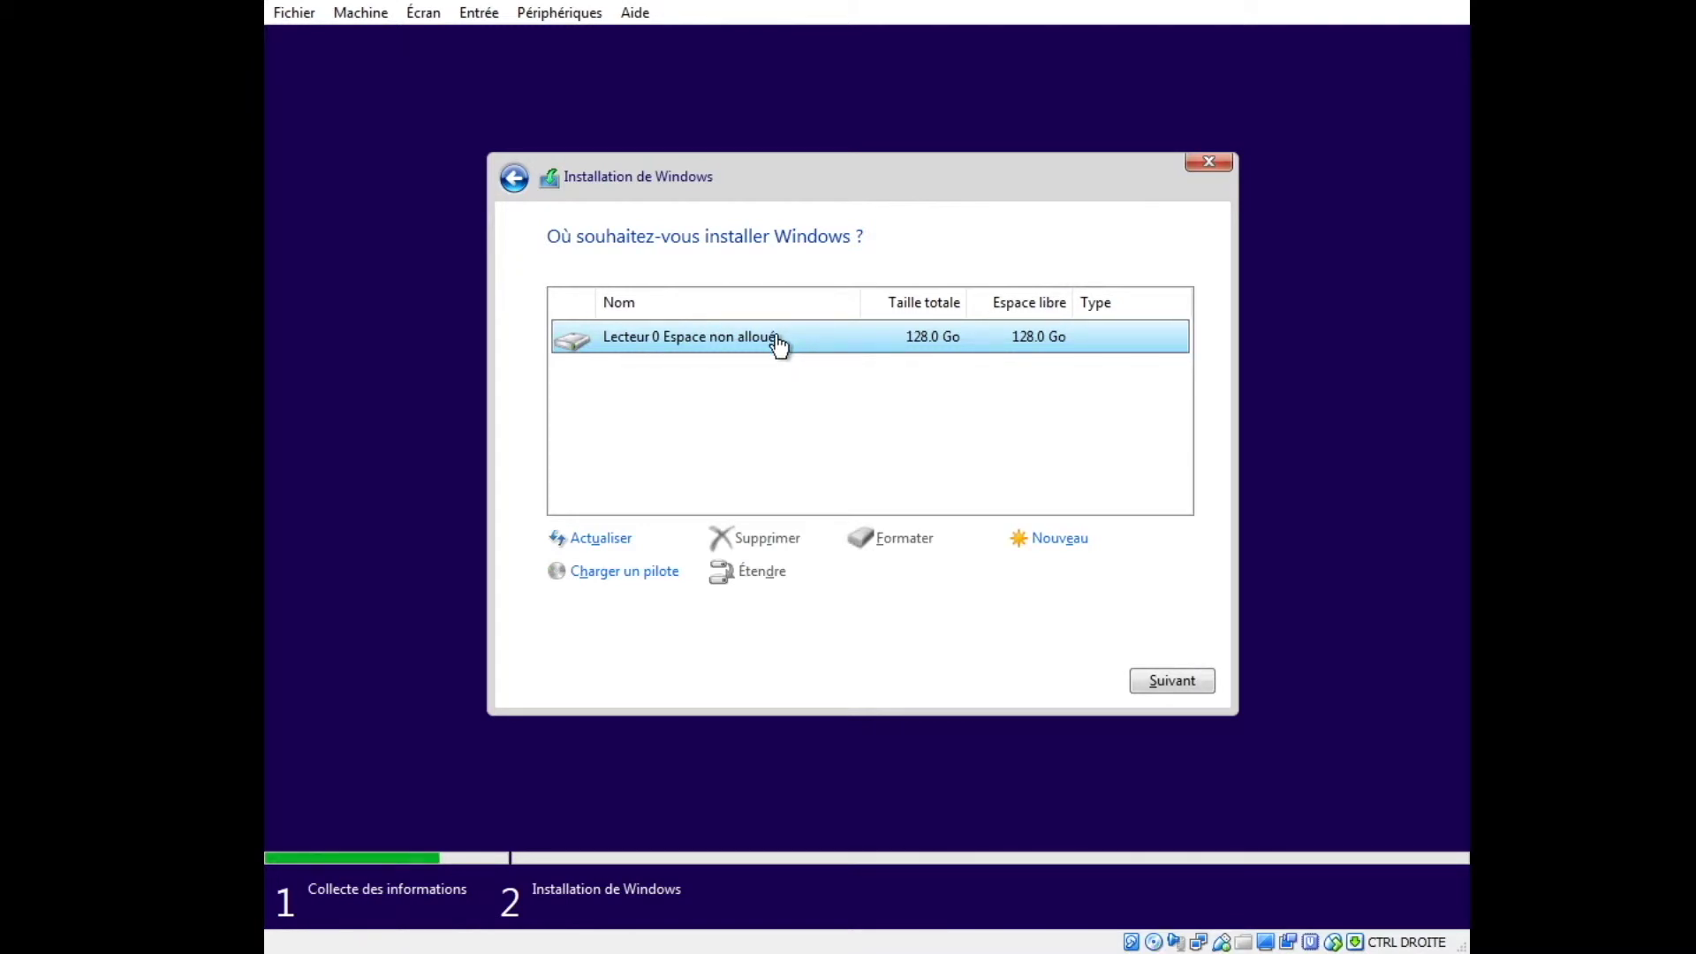
left_click(1071, 553)
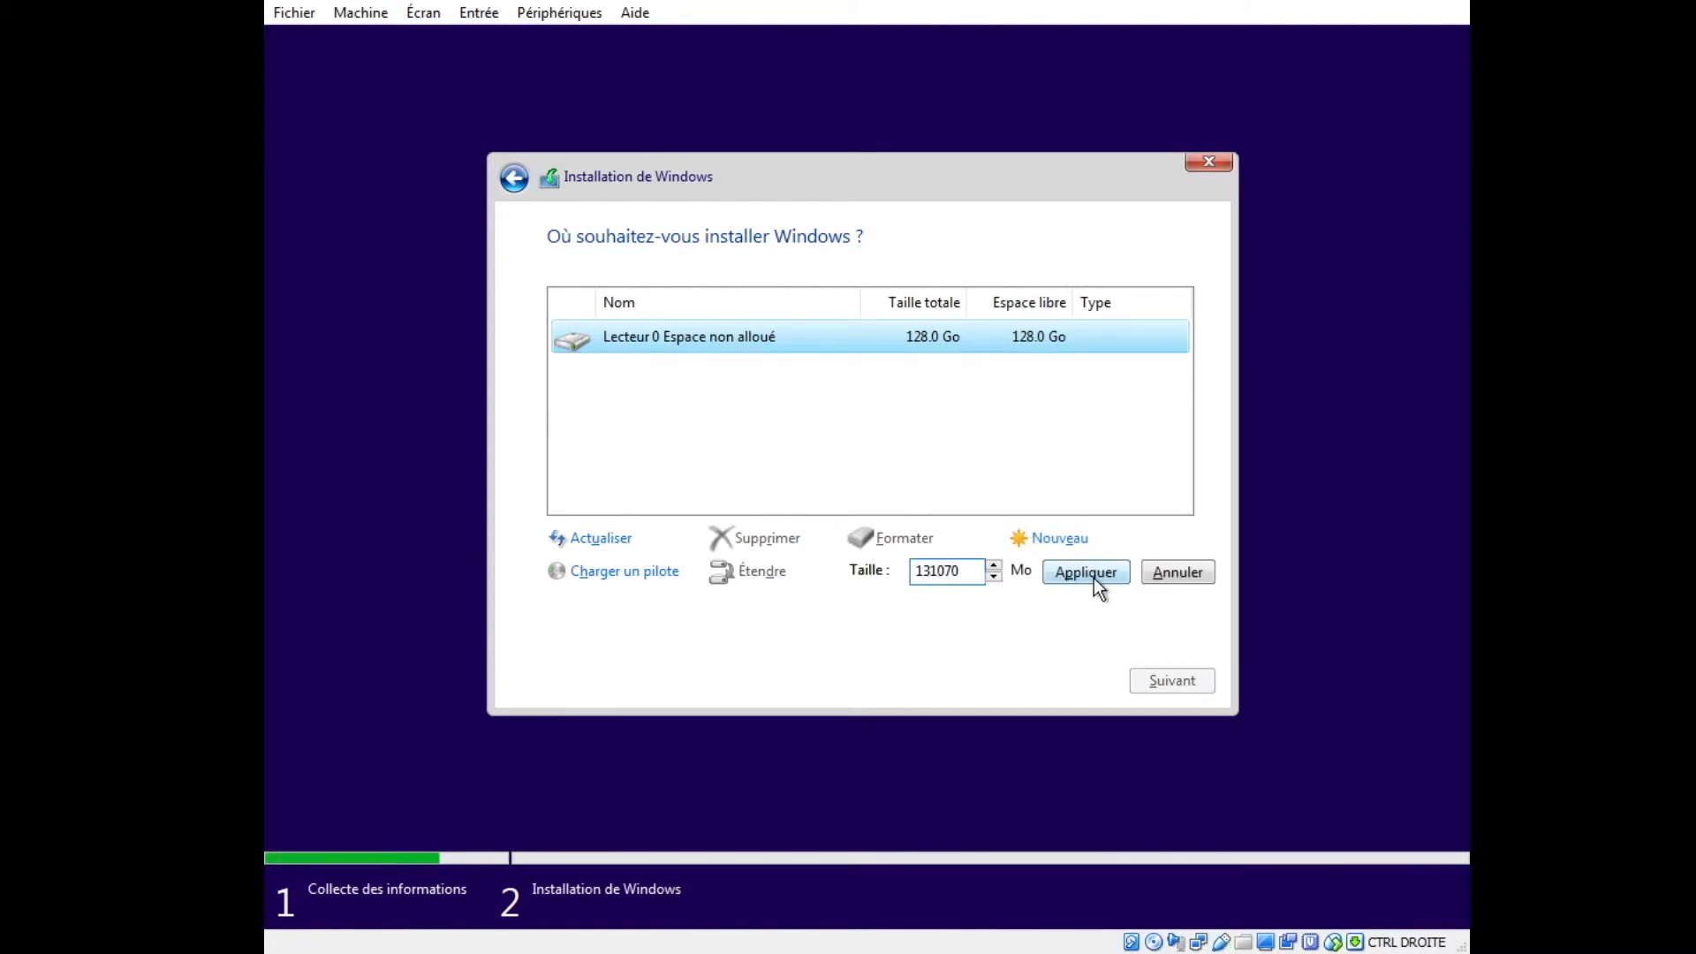
left_click(1095, 582)
left_click(1028, 576)
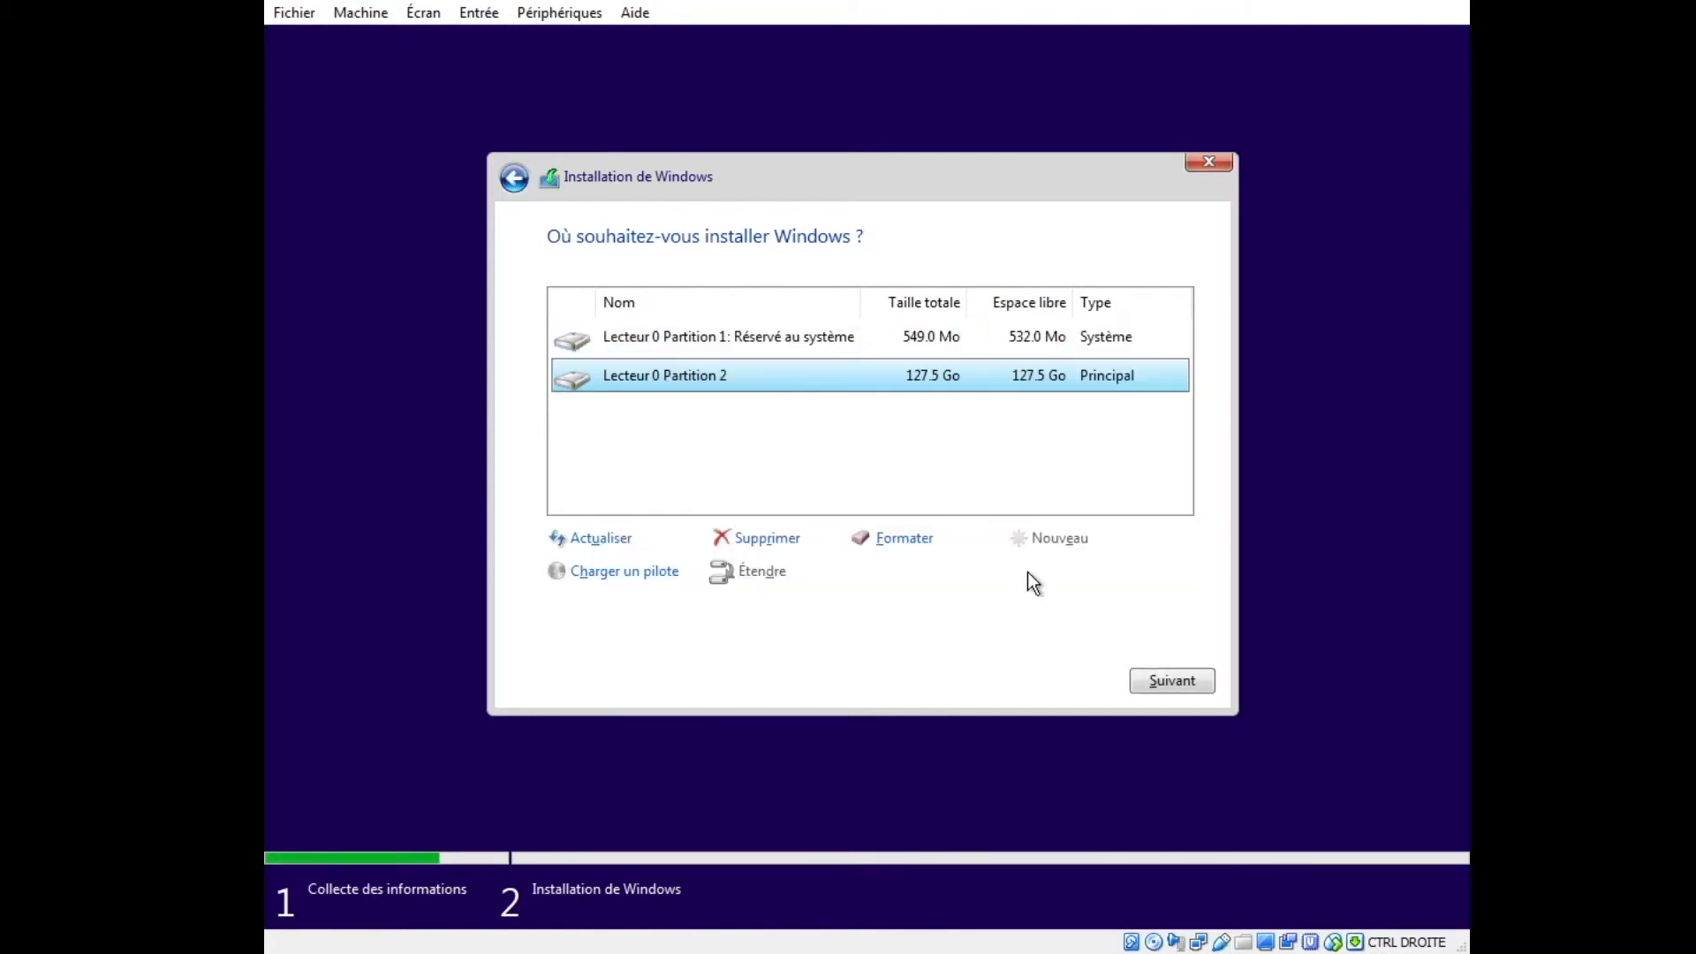
Format the system partition and Partition 2, then install Windows on Partition 2.
left_click(816, 342)
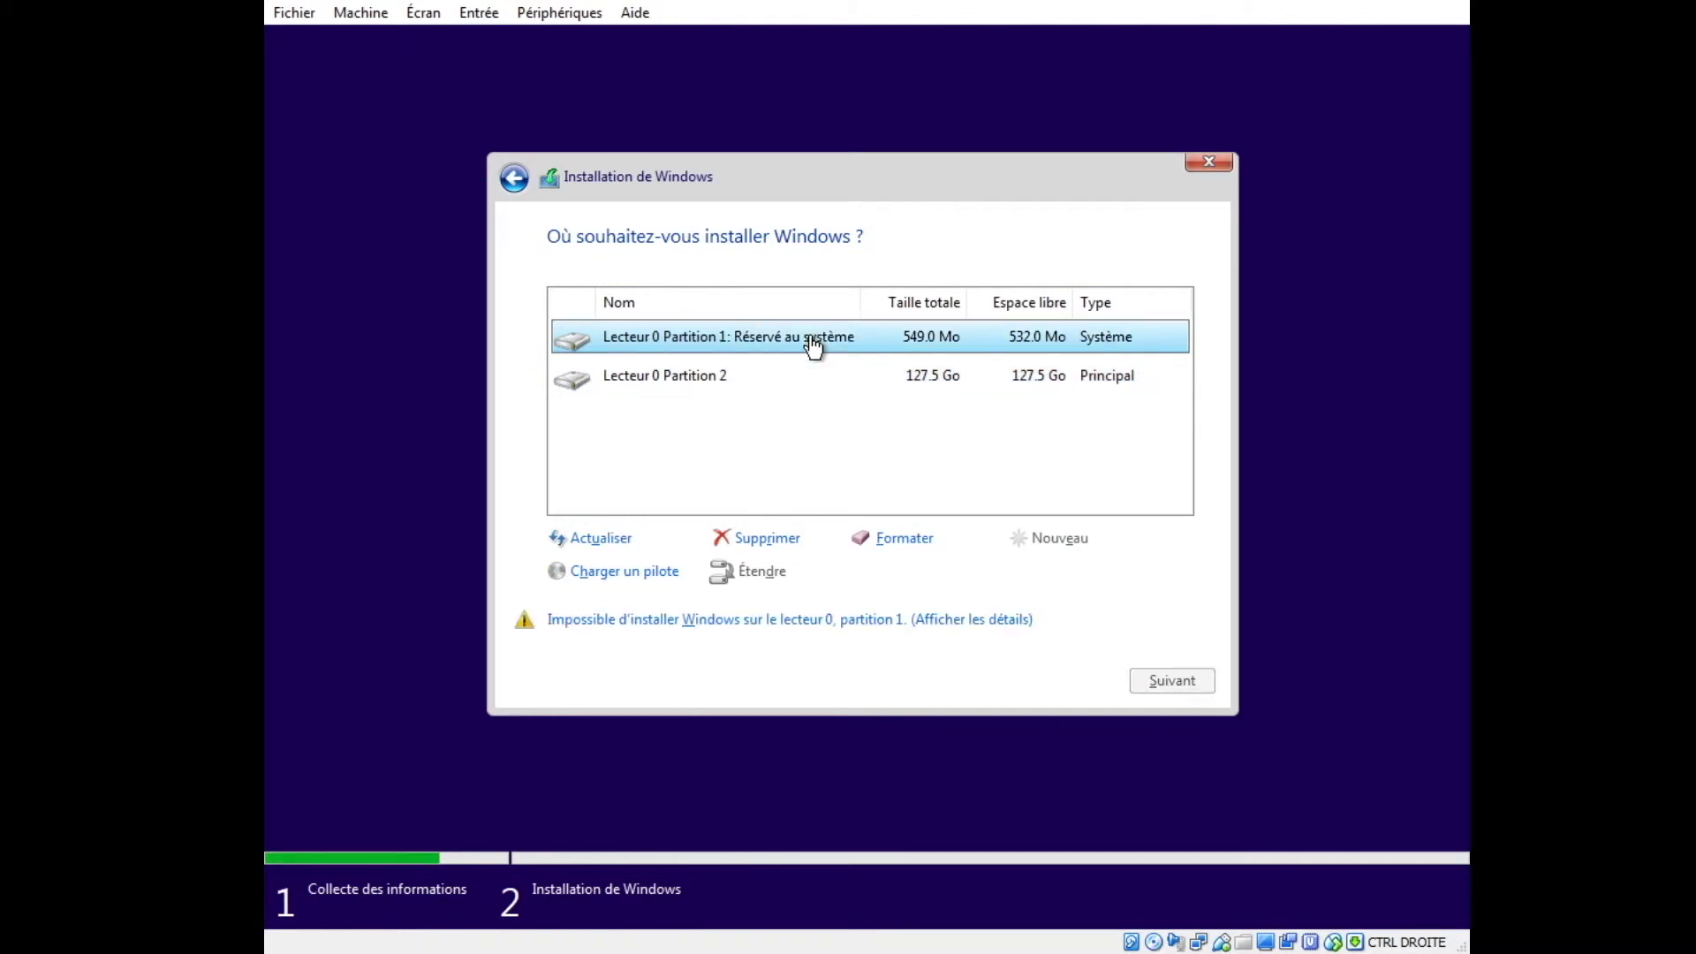
left_click(892, 536)
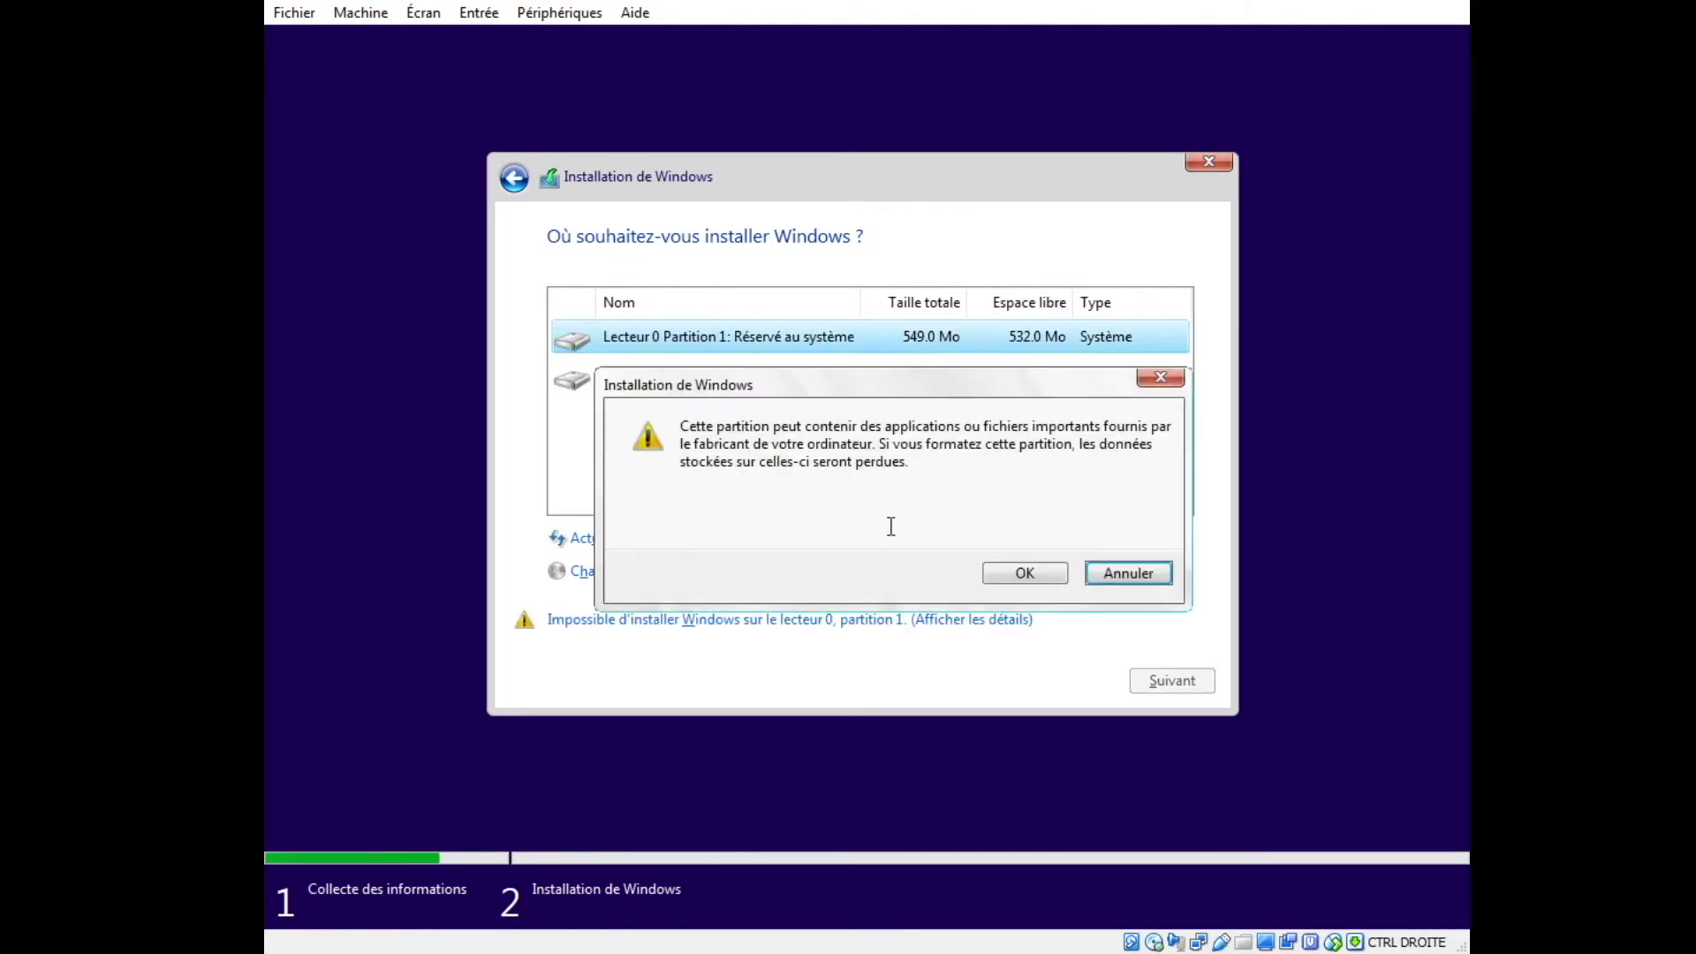
left_click(1020, 573)
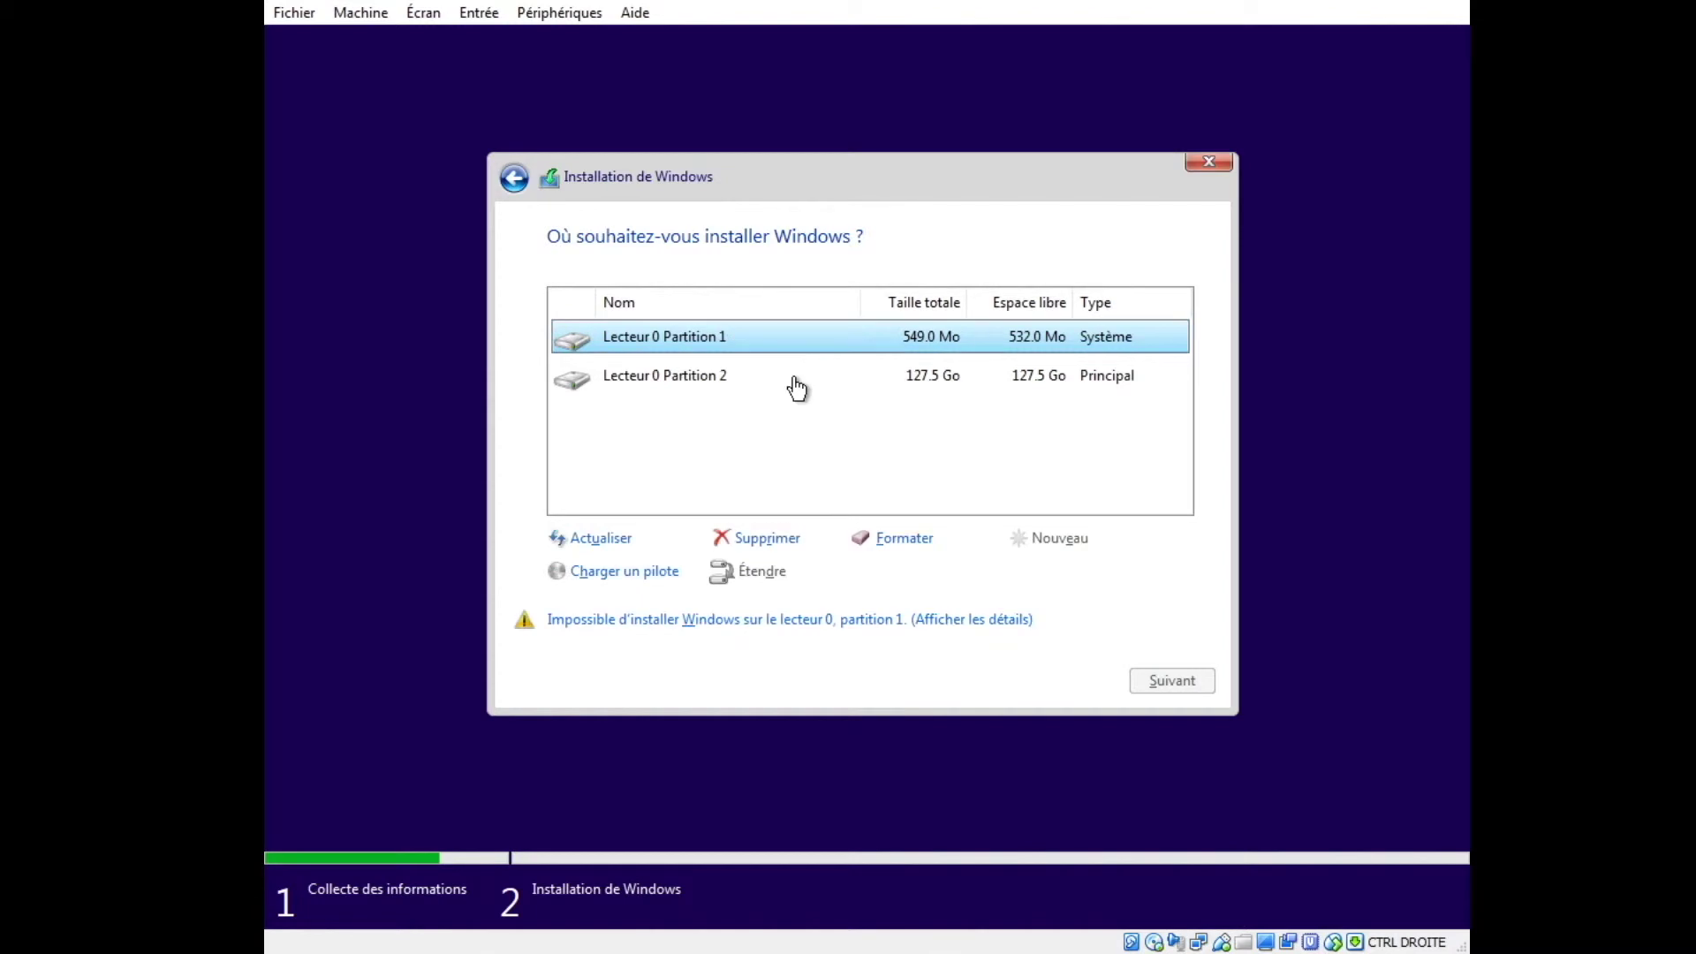
left_click(795, 385)
left_click(903, 538)
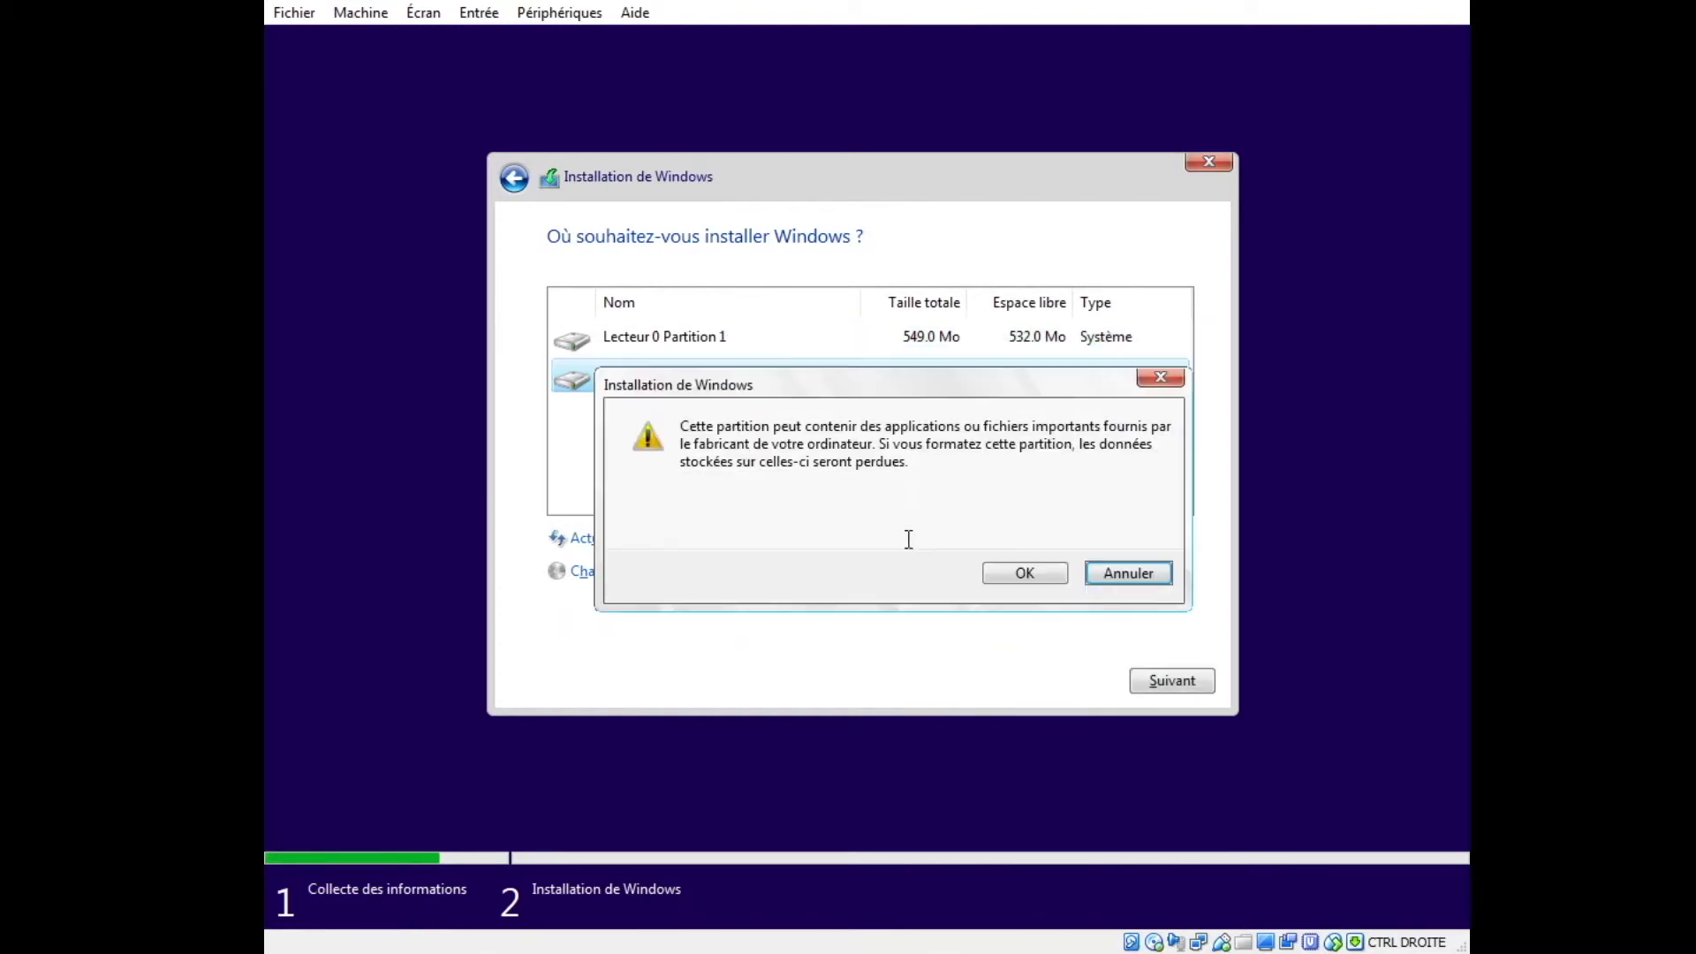
left_click(1012, 571)
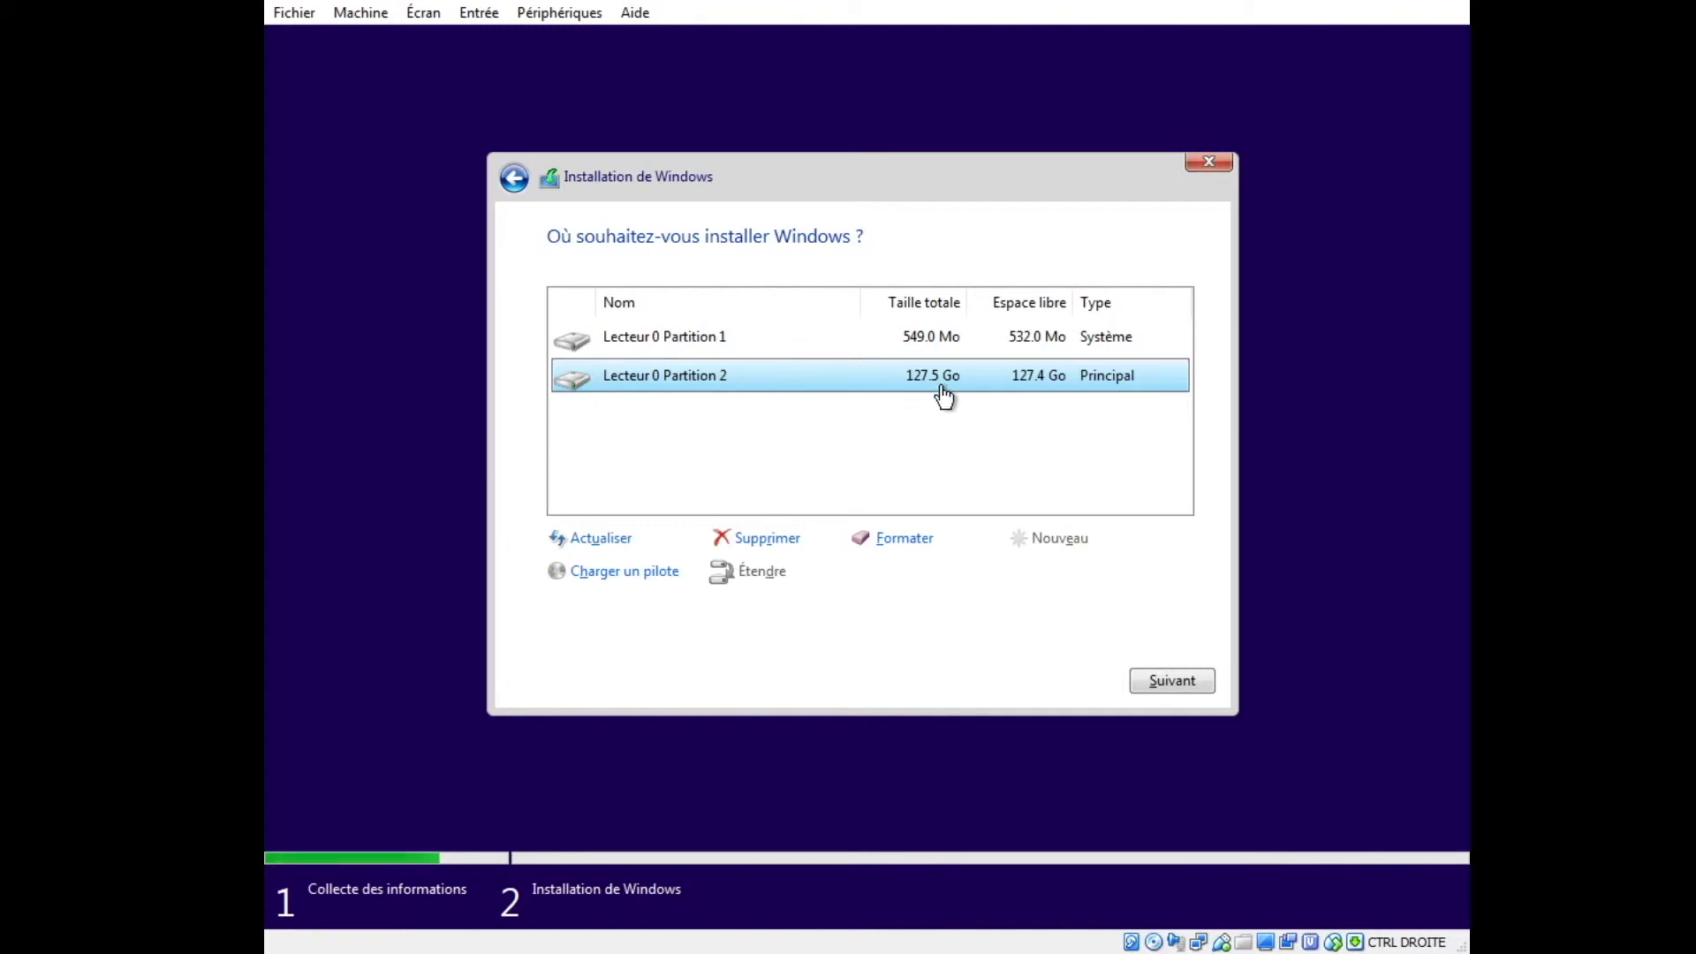
left_click(1170, 680)
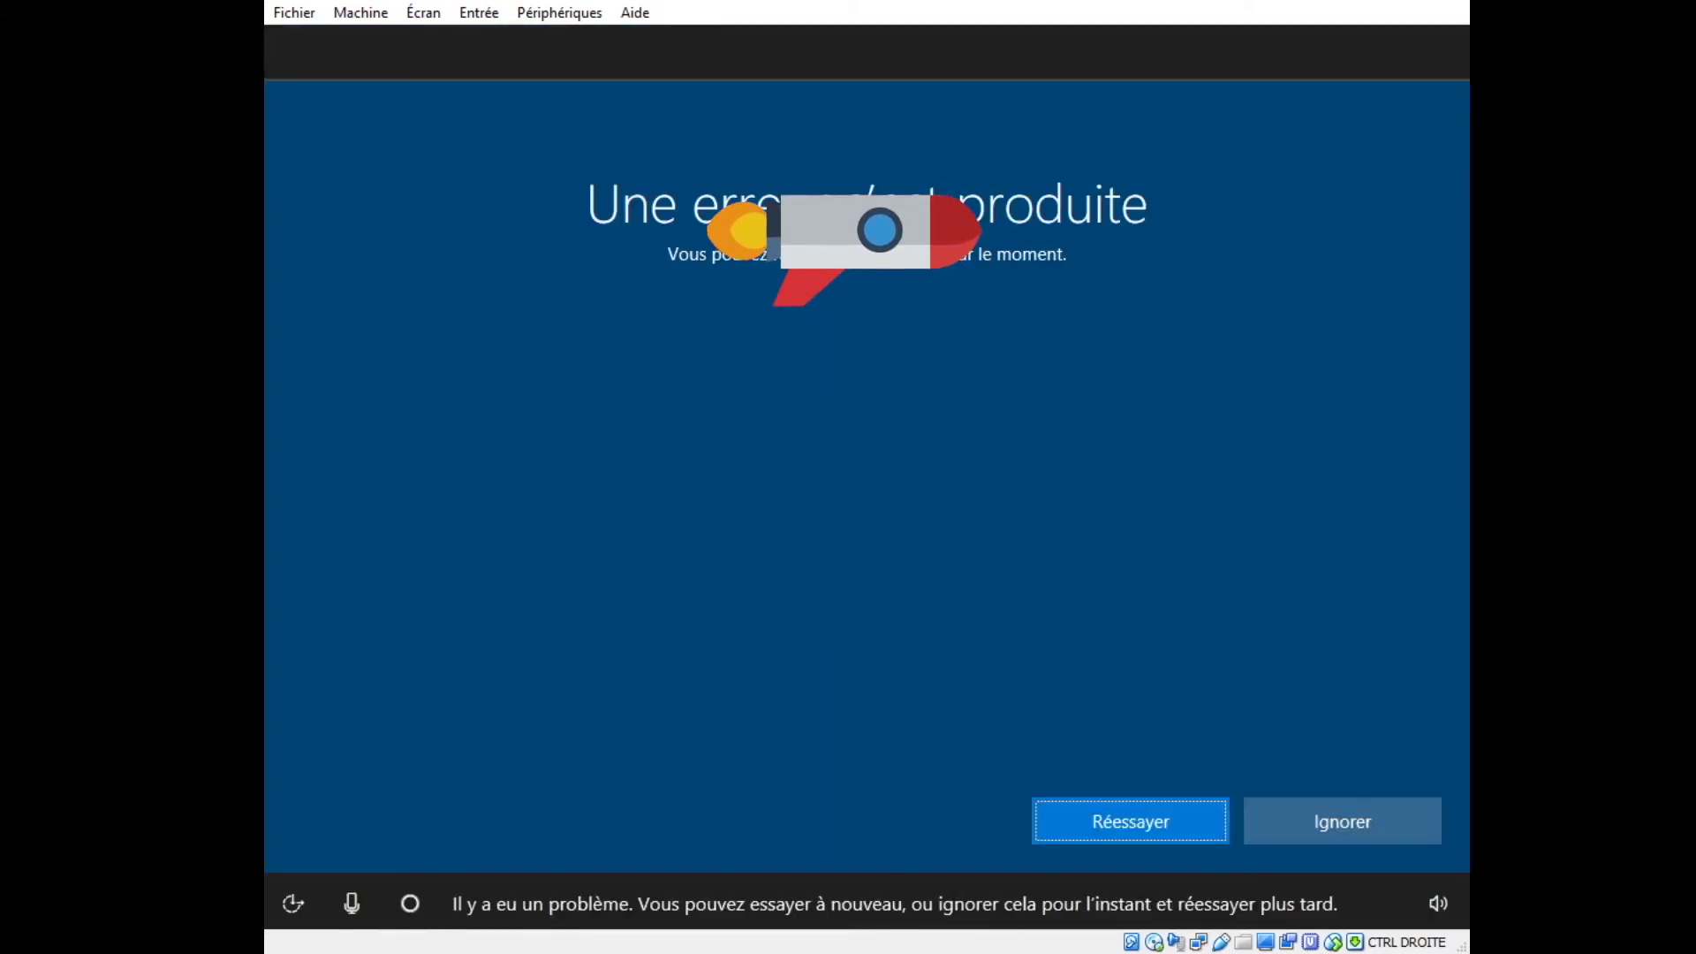
Click Réessayer on the setup error screen and wait for the region list.
left_click(1153, 820)
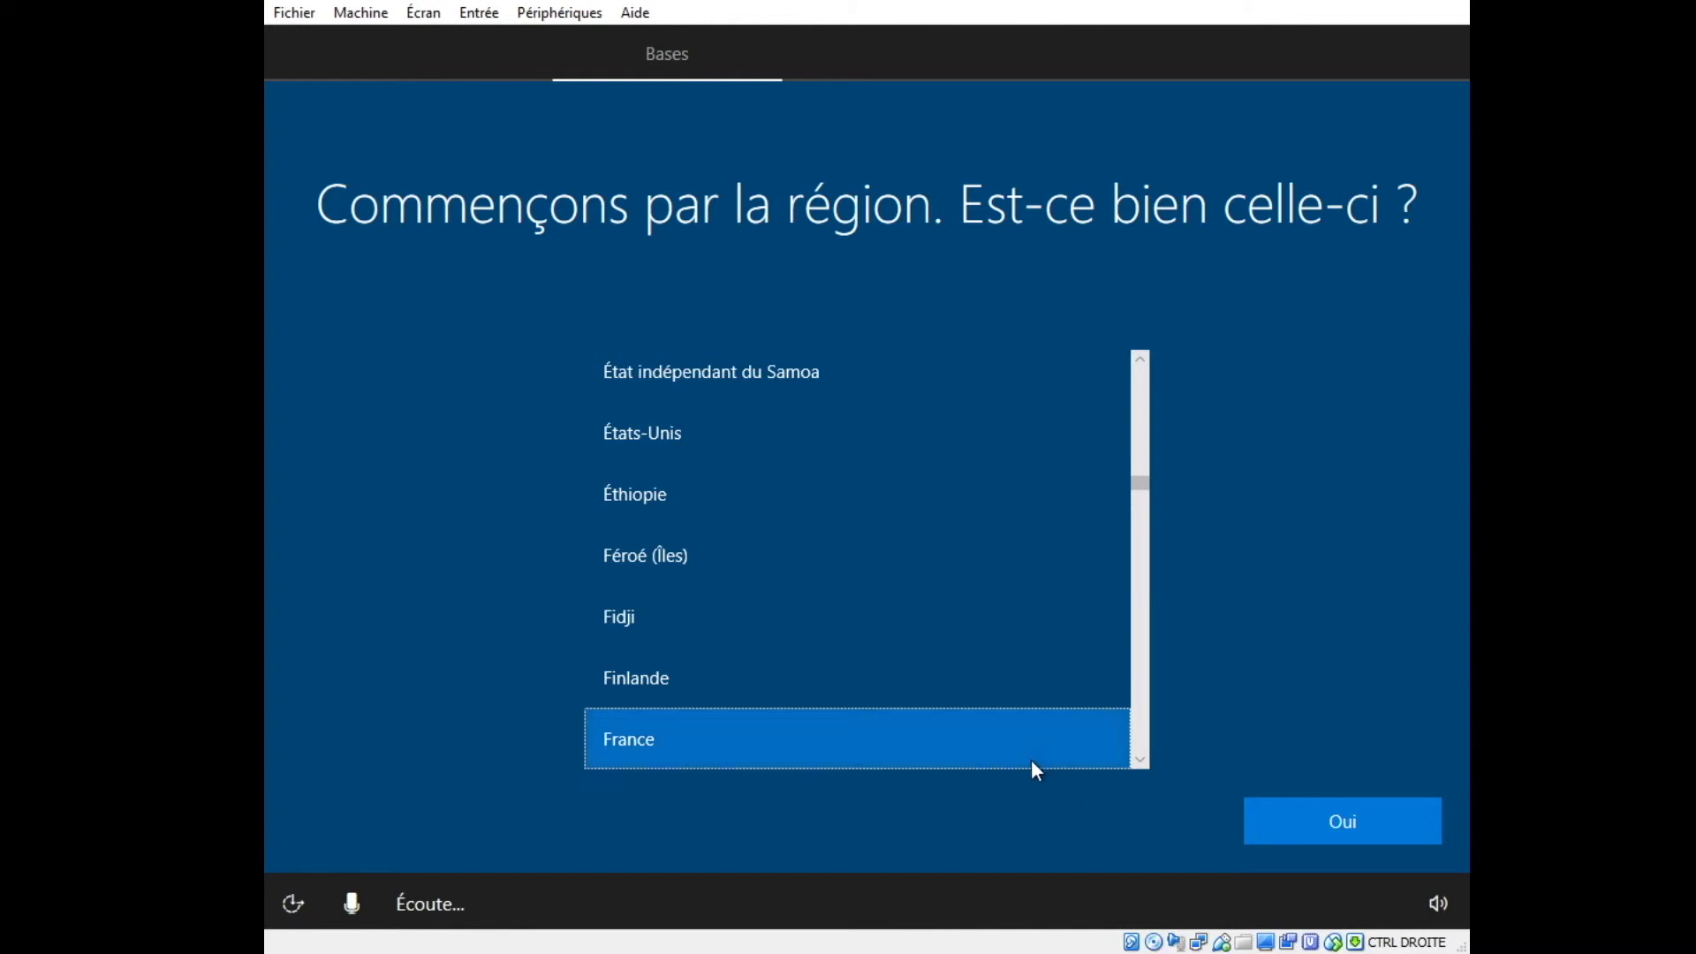
Confirm France and the Français keyboard, skipping the second keyboard layout.
left_click(1332, 829)
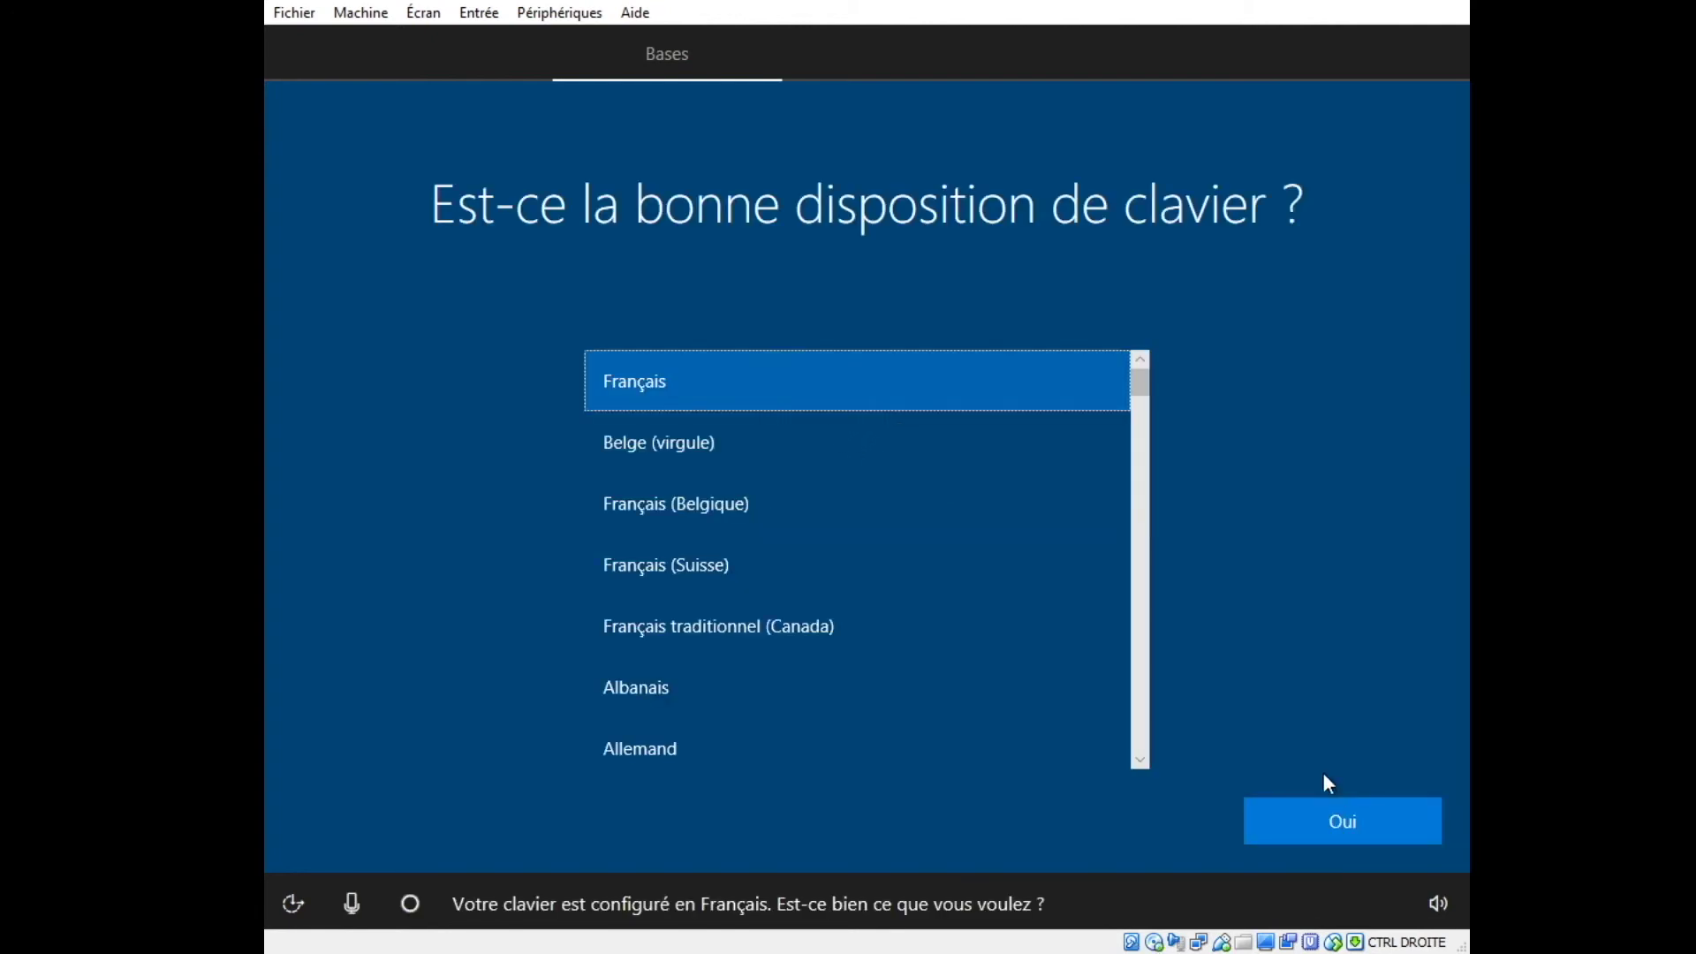
left_click(1348, 822)
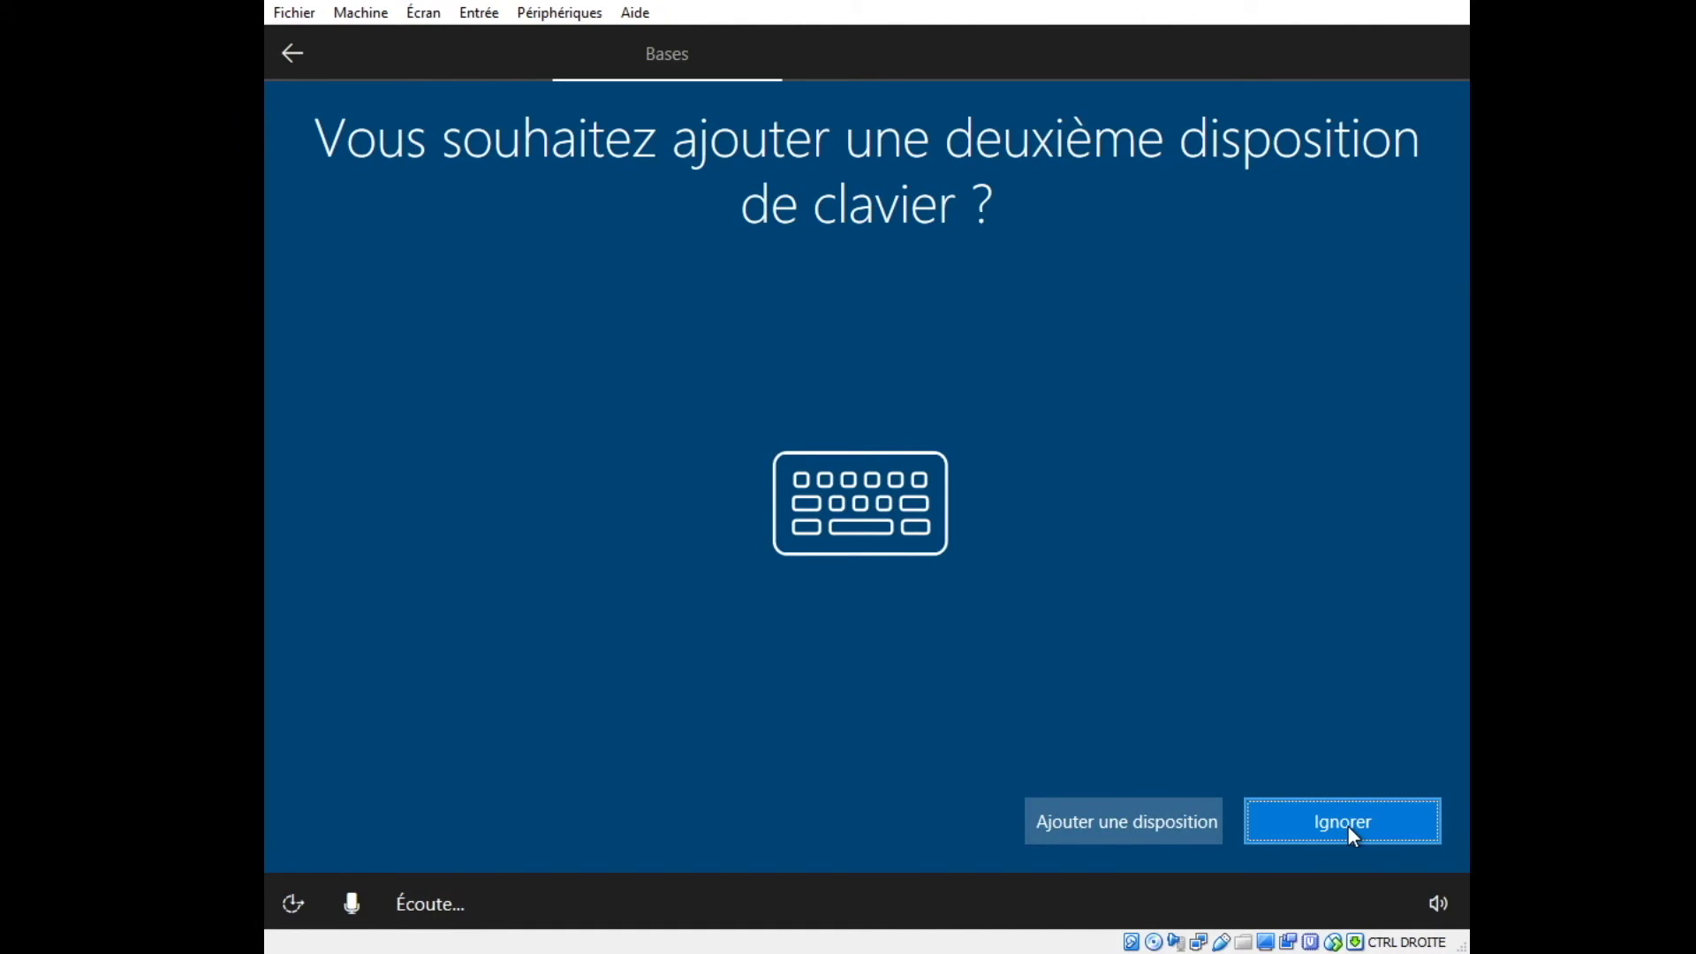
left_click(1348, 827)
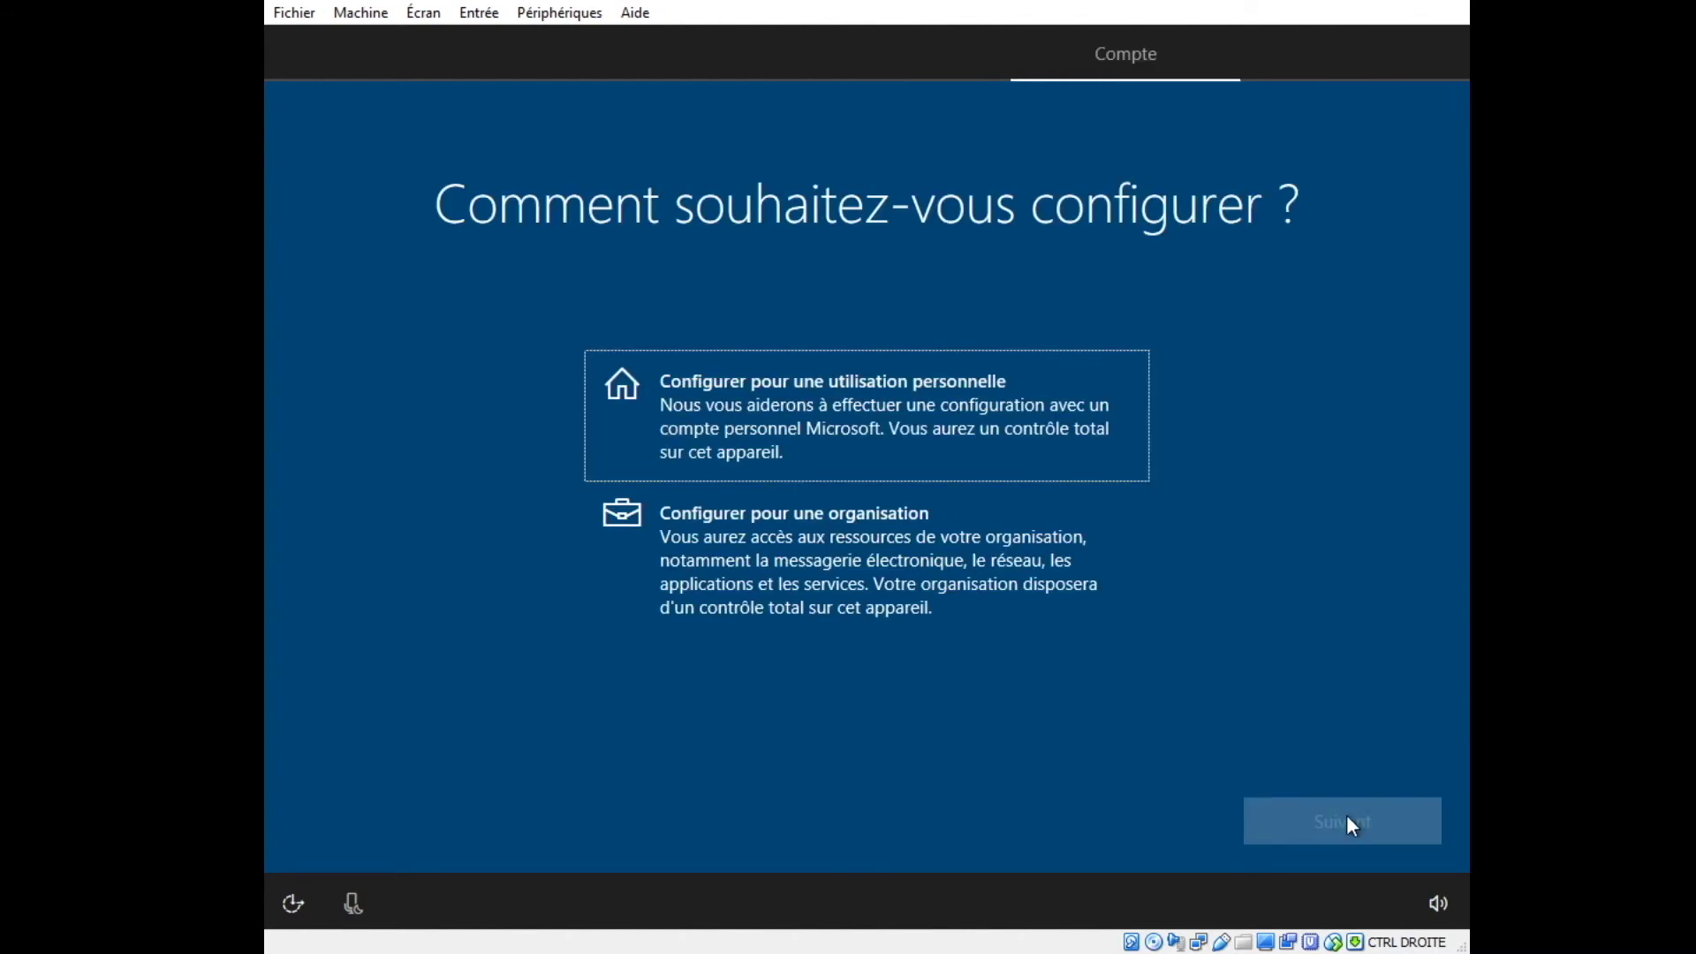
Choose personal use and sign in with the Microsoft account e-mail and password.
left_click(855, 388)
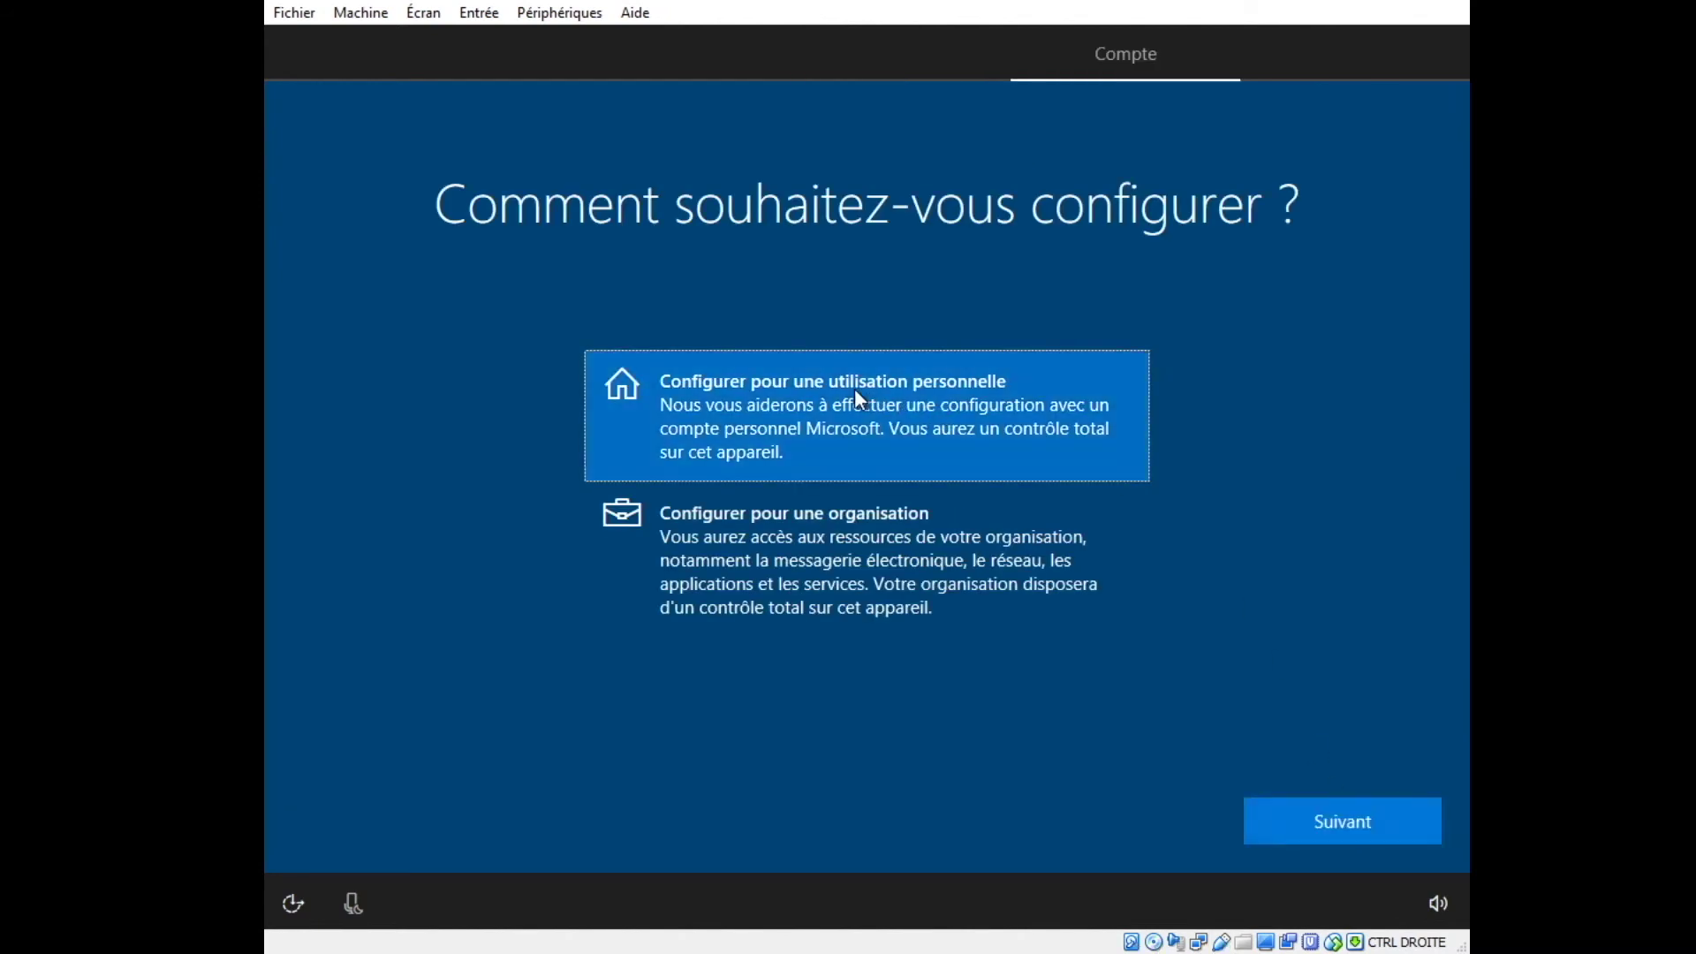
left_click(1367, 830)
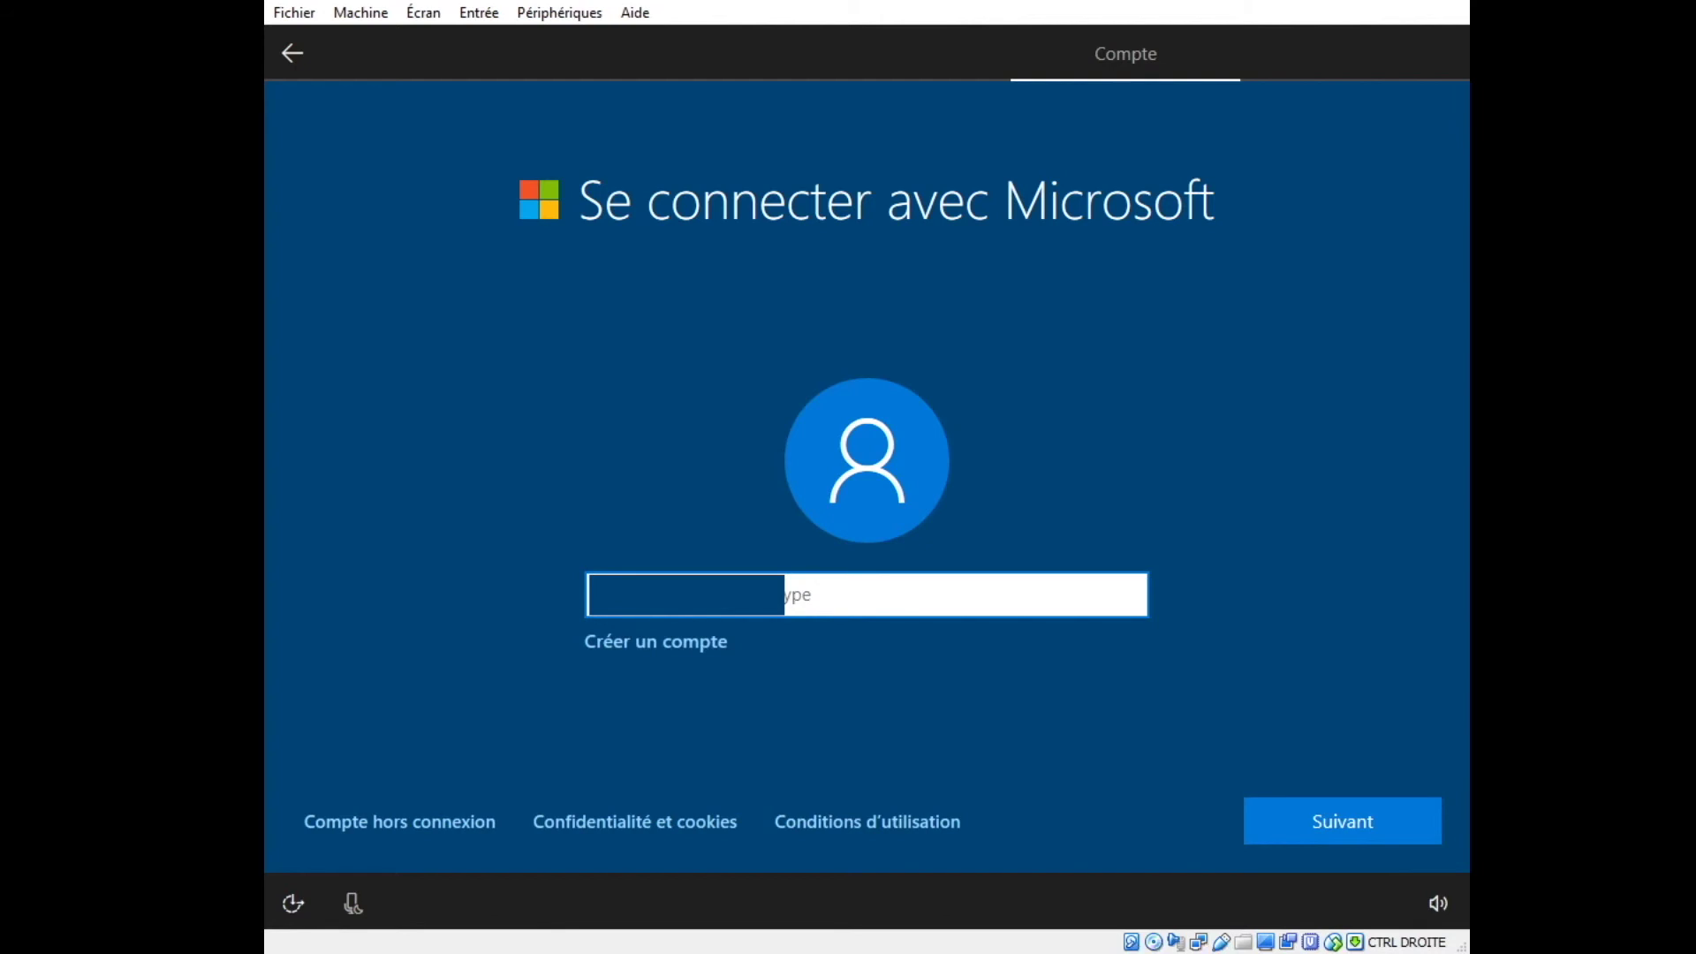
type("a")
left_click(1248, 823)
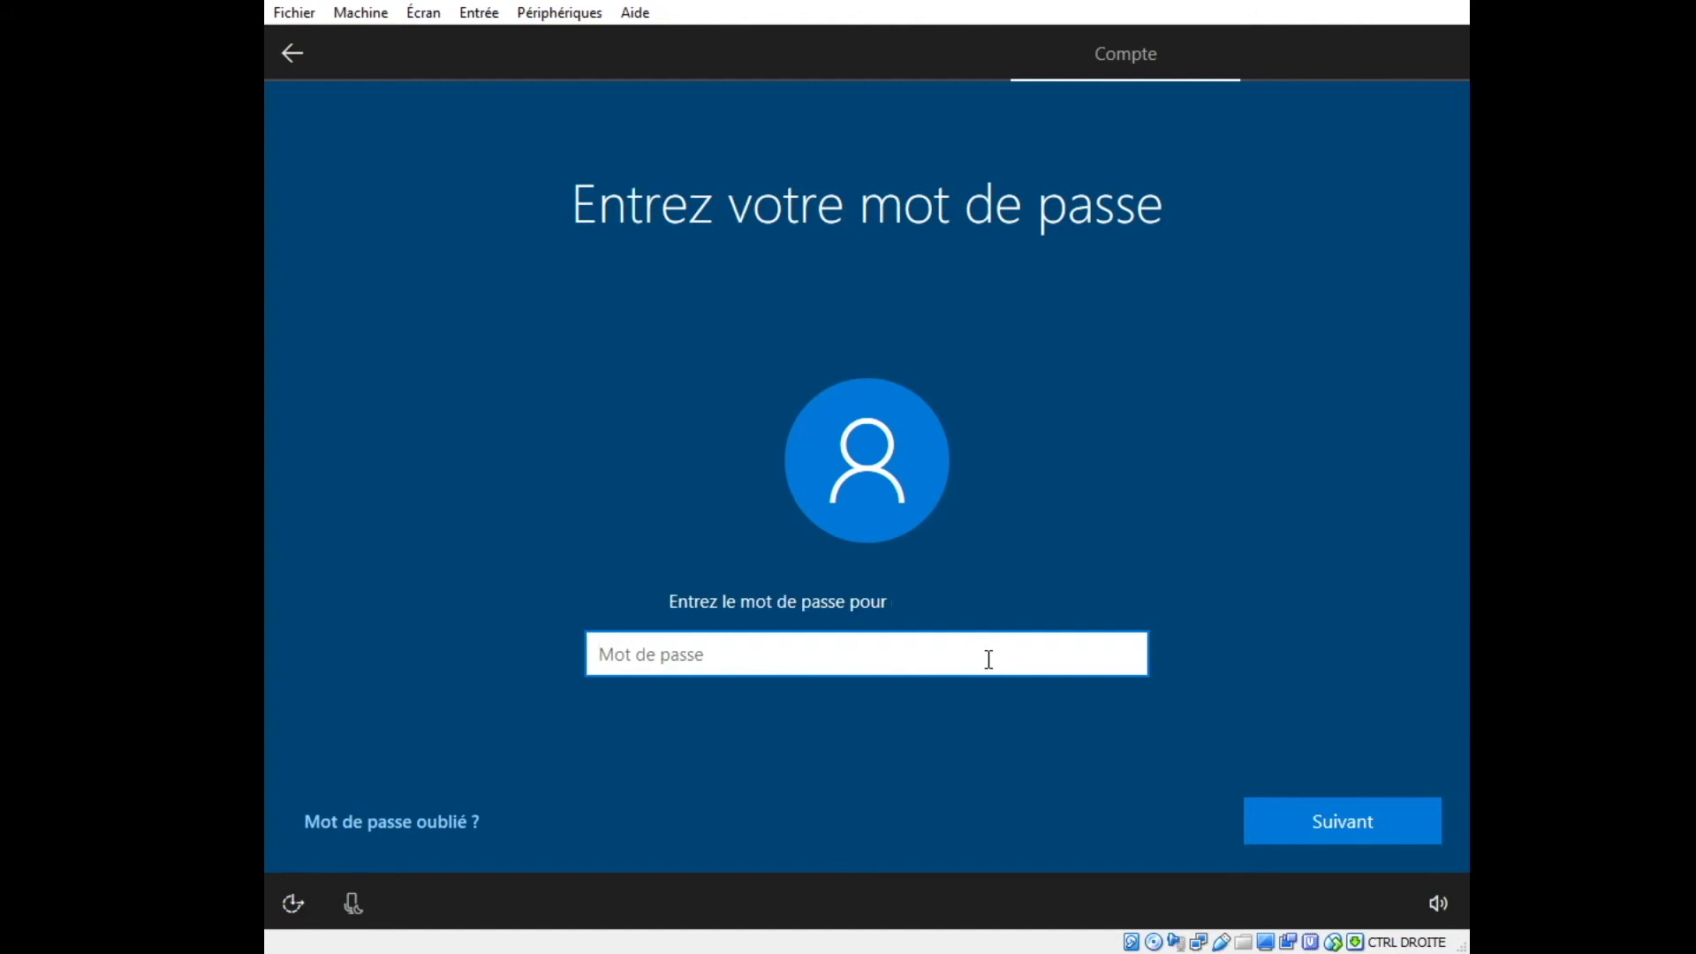
type("***************")
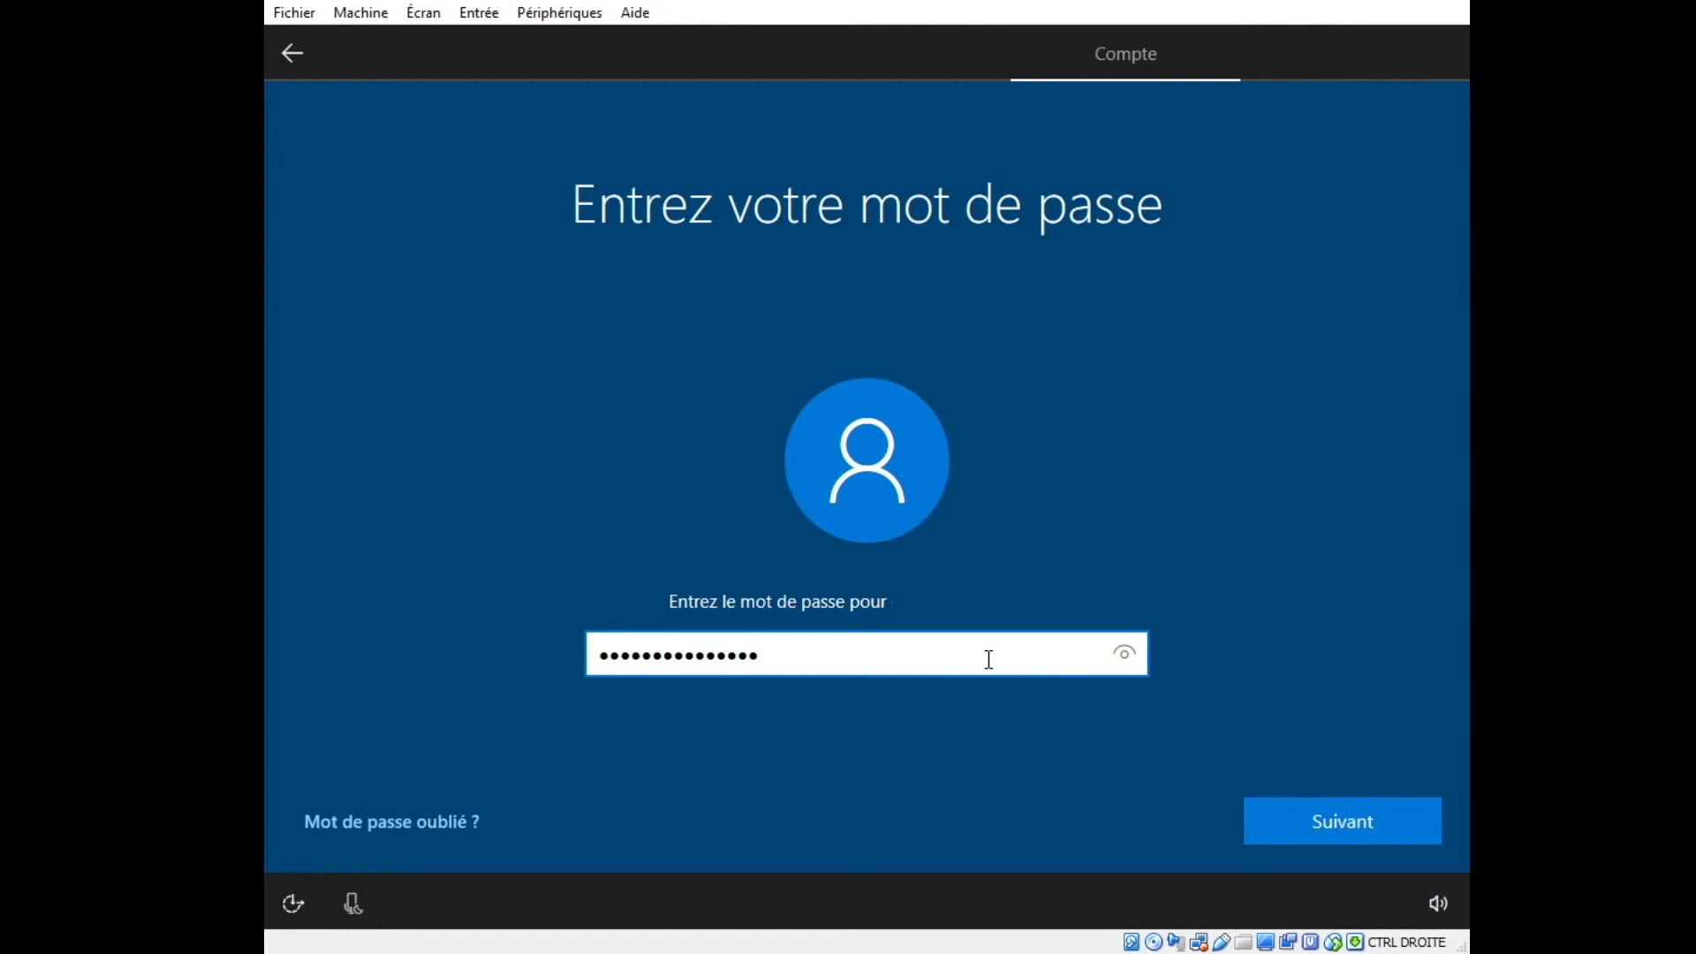
left_click(1325, 839)
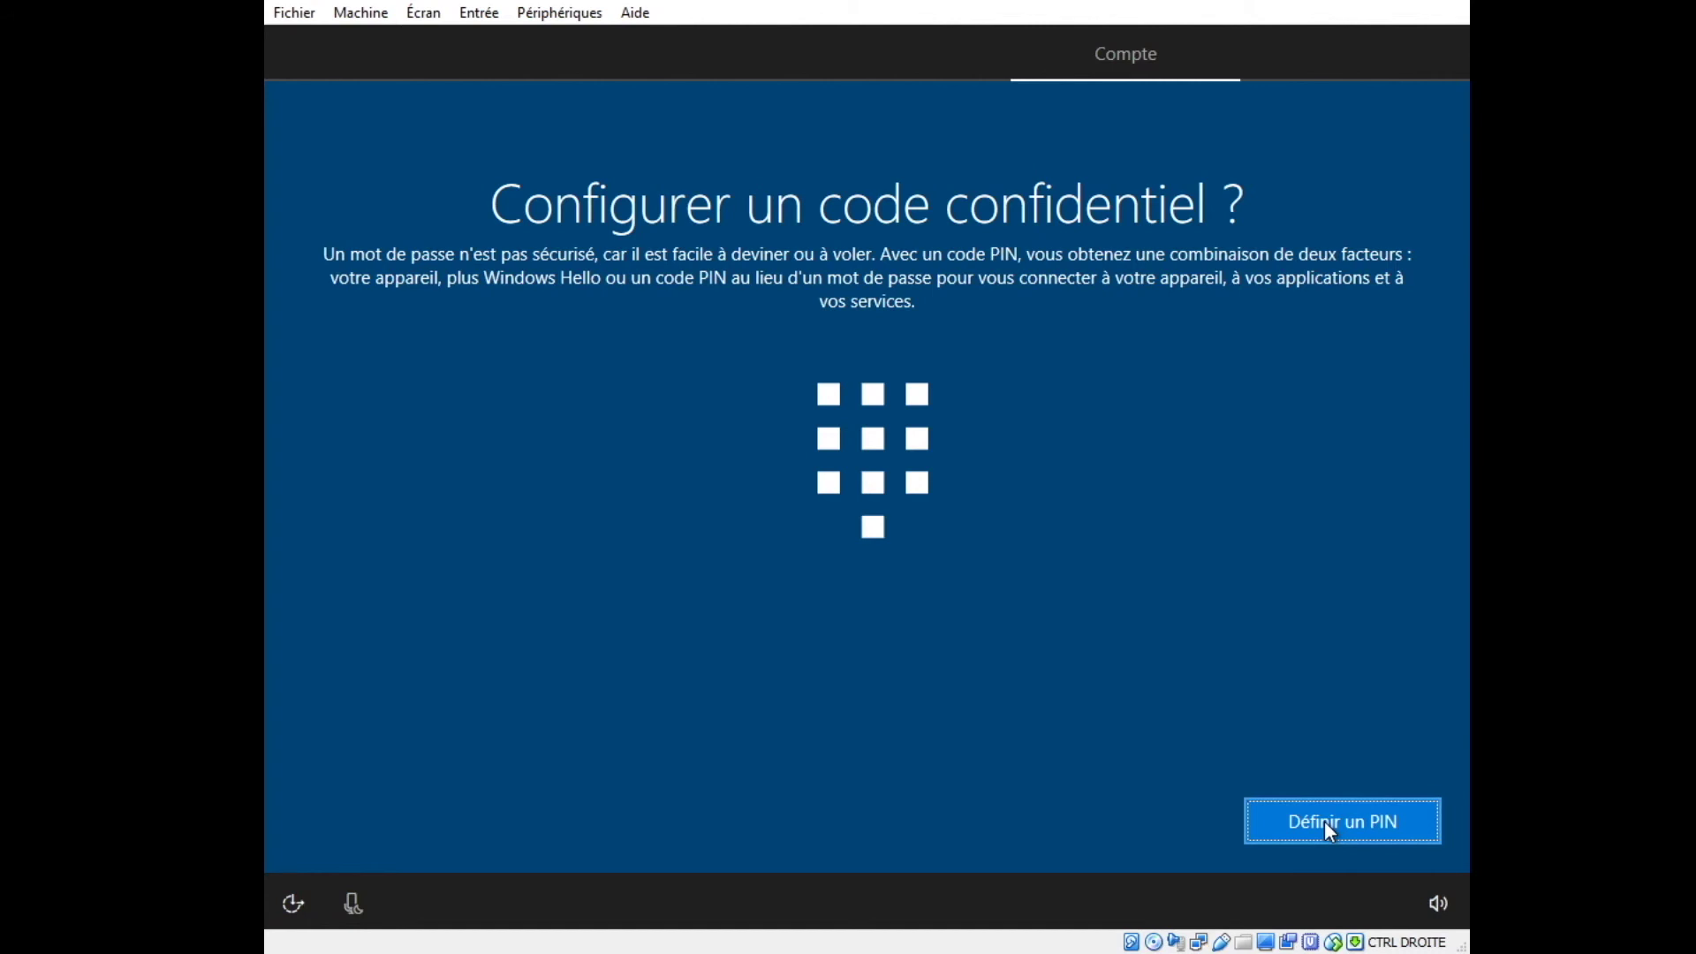
Create an 8-digit PIN for the account and confirm it.
left_click(1324, 823)
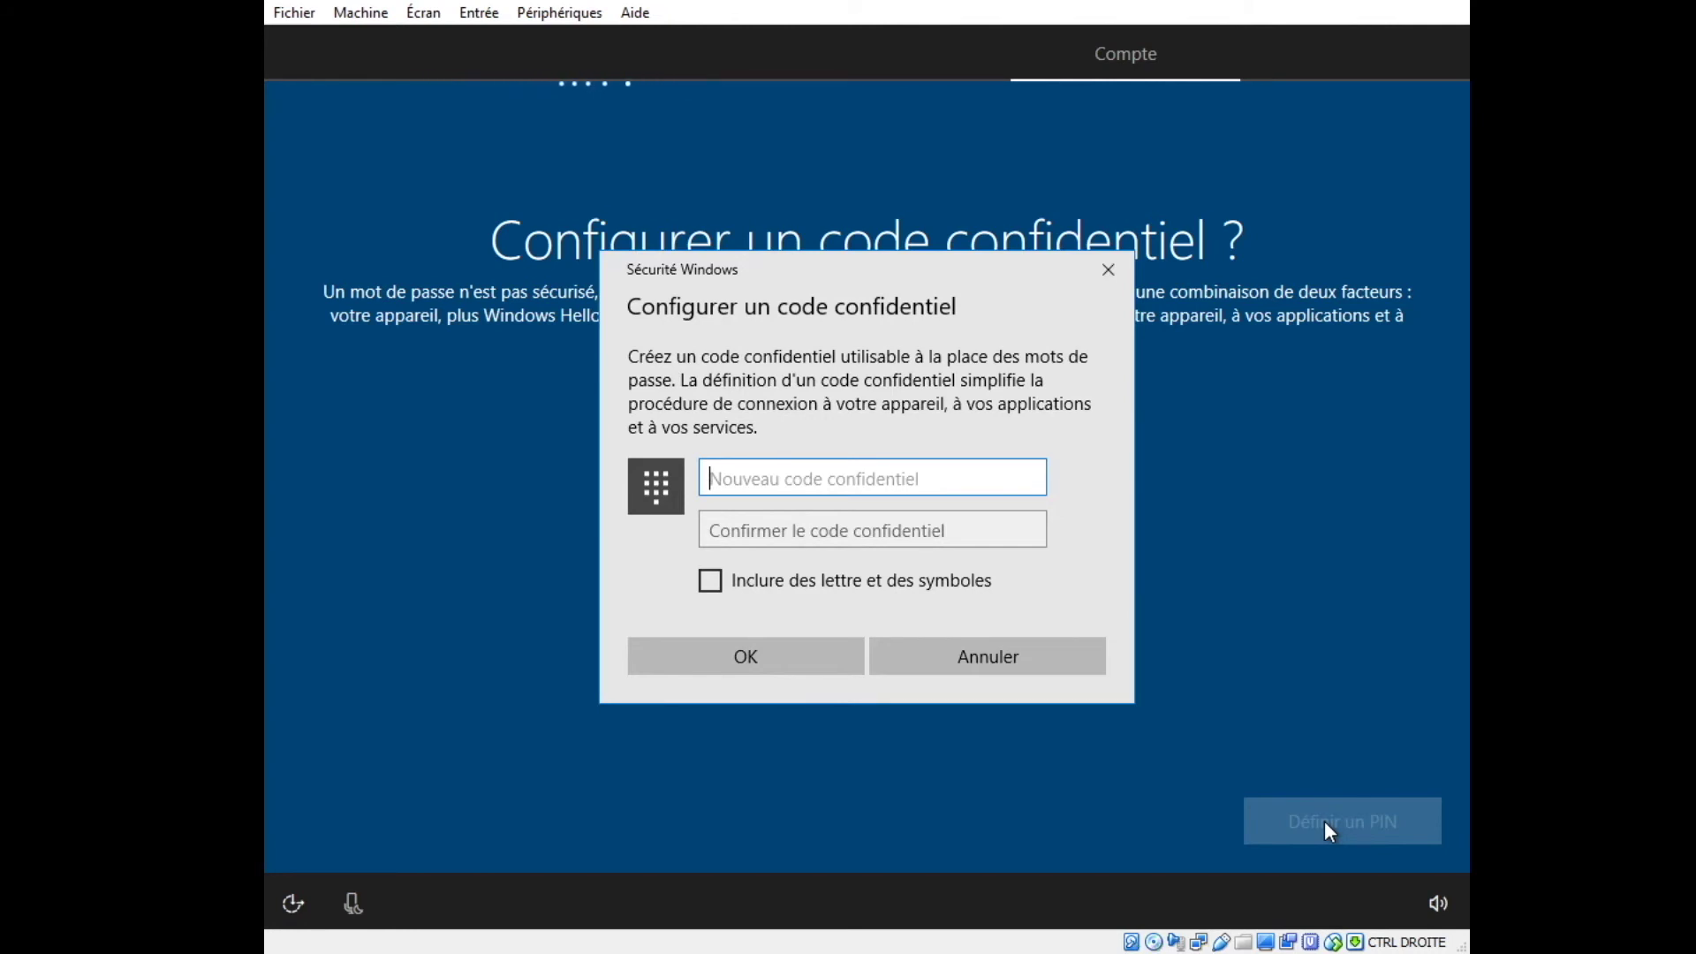
type("12345678")
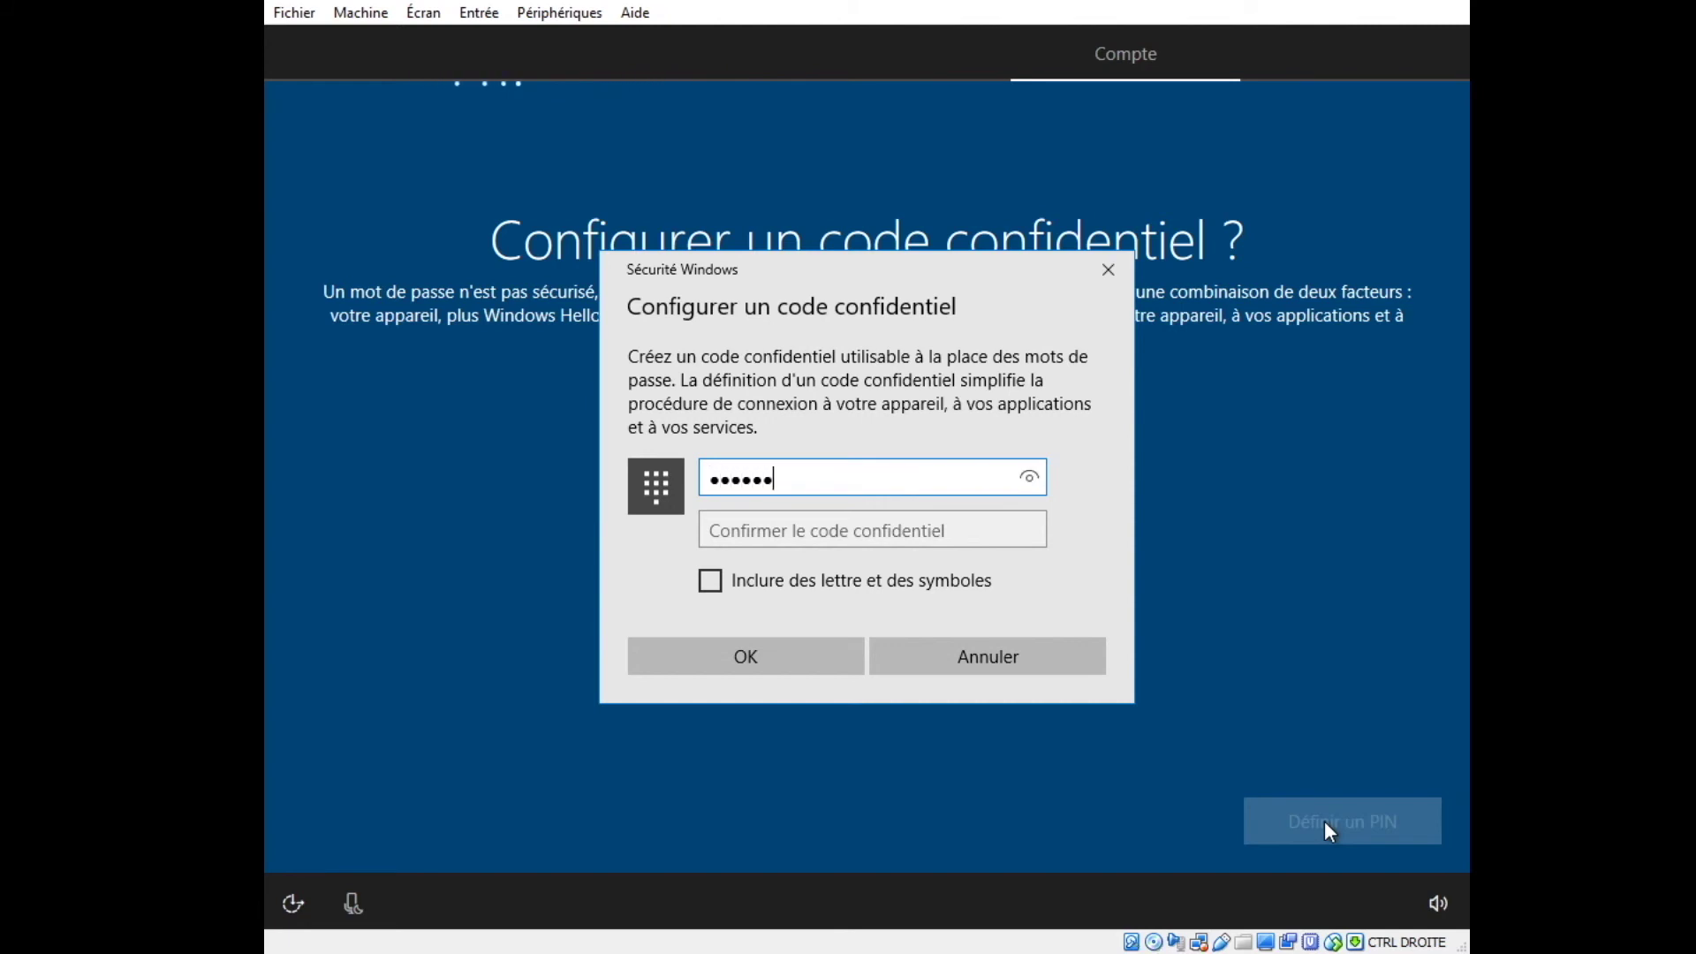
key("Tab")
type("12345678")
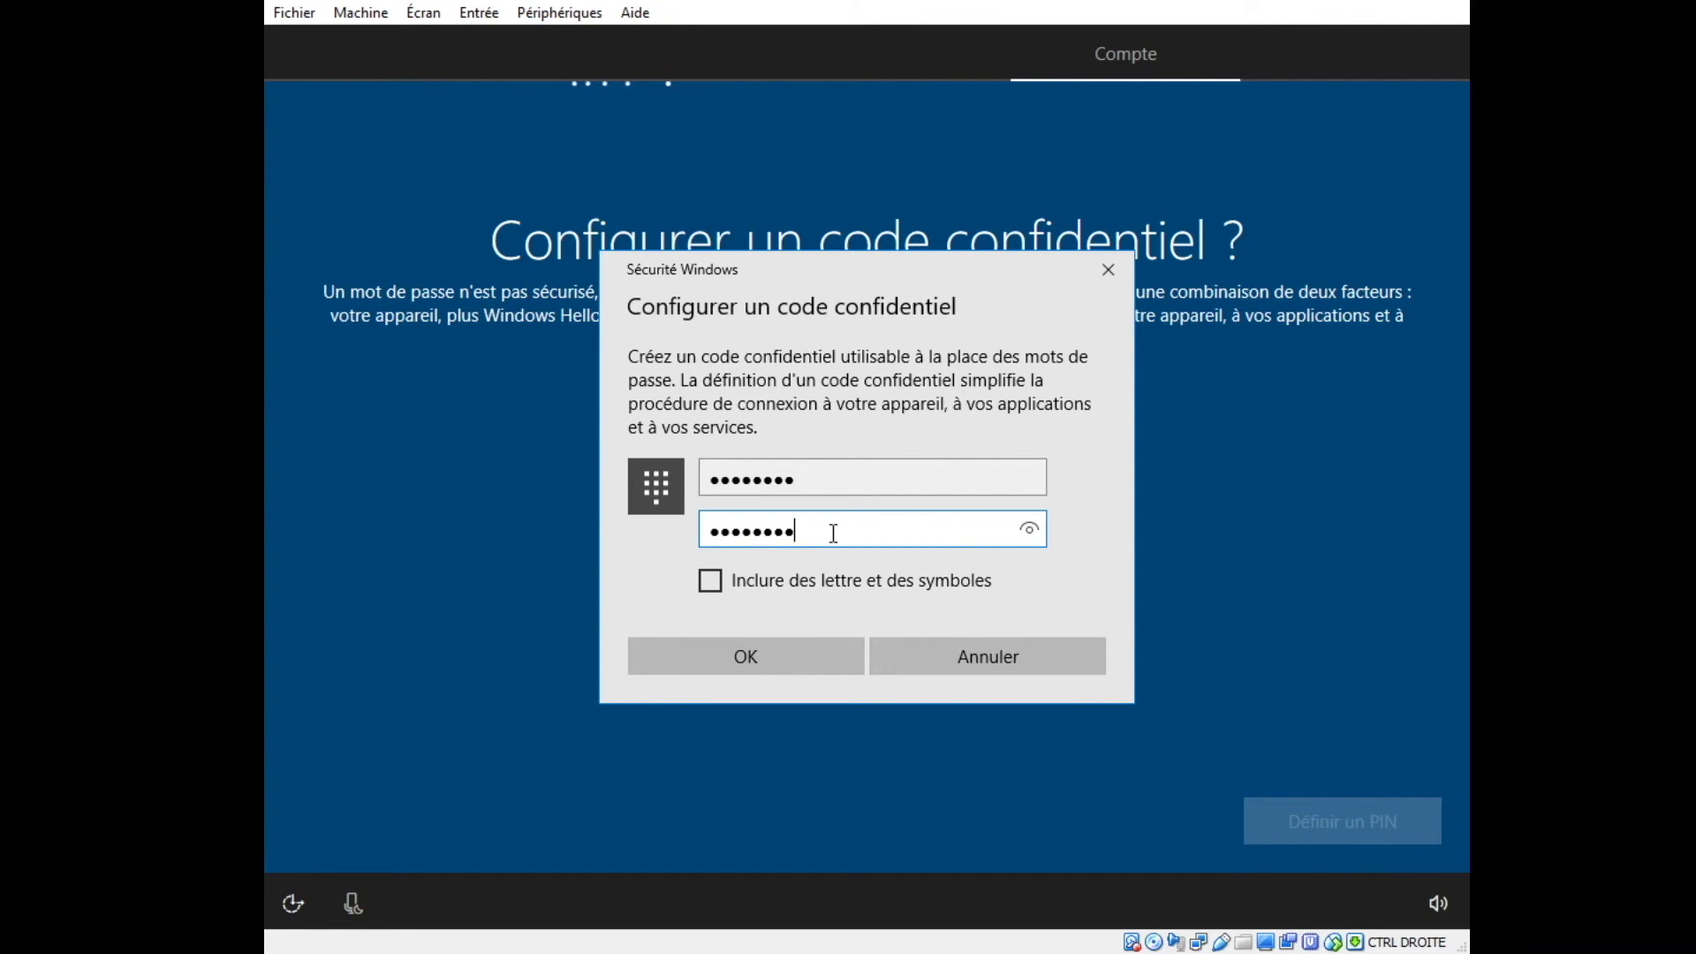
left_click(743, 656)
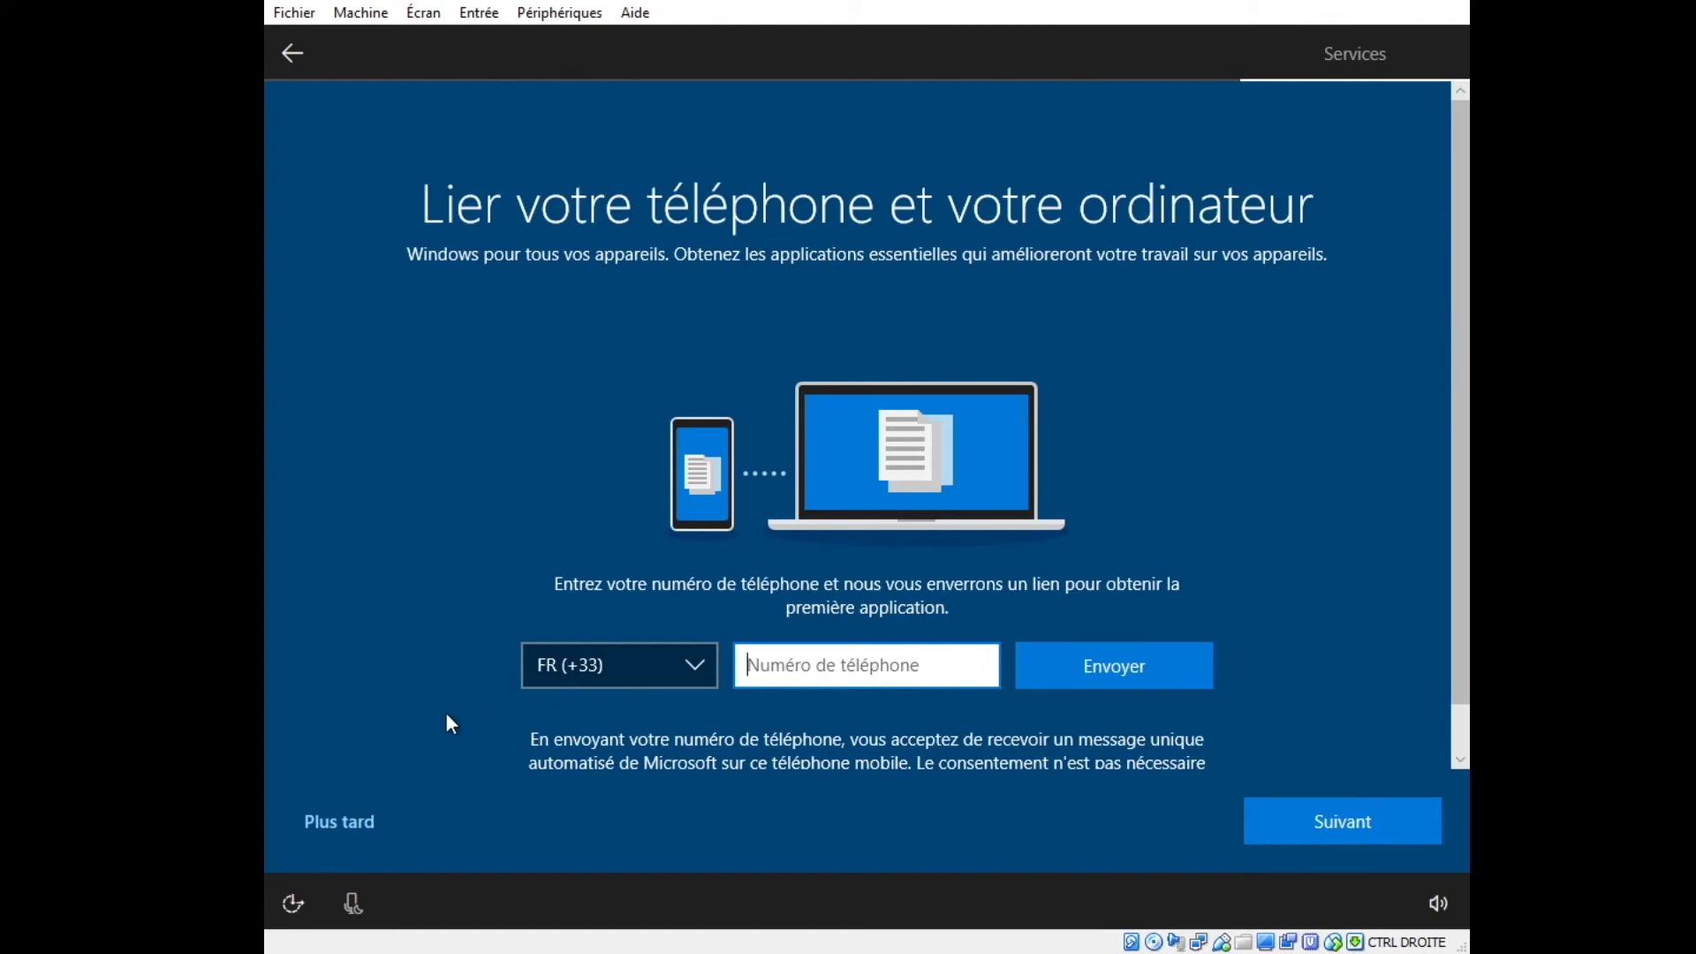
Skip phone linking with 'Plus tard' and save files only on this PC, not OneDrive.
left_click(326, 824)
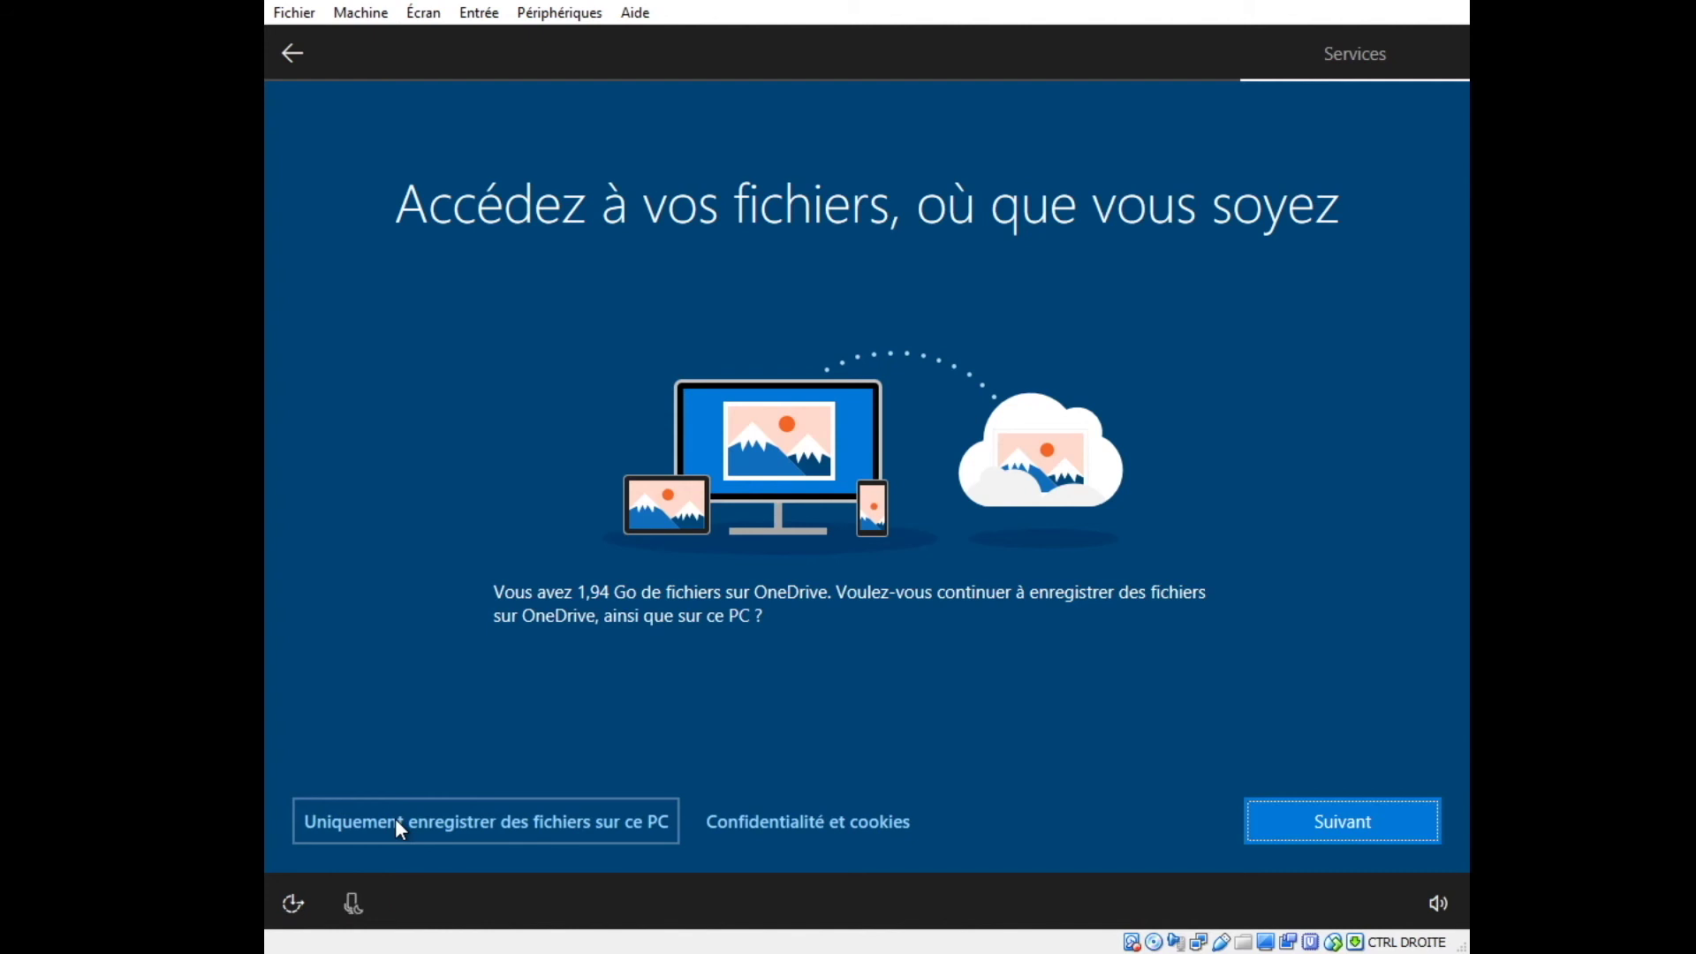
left_click(441, 821)
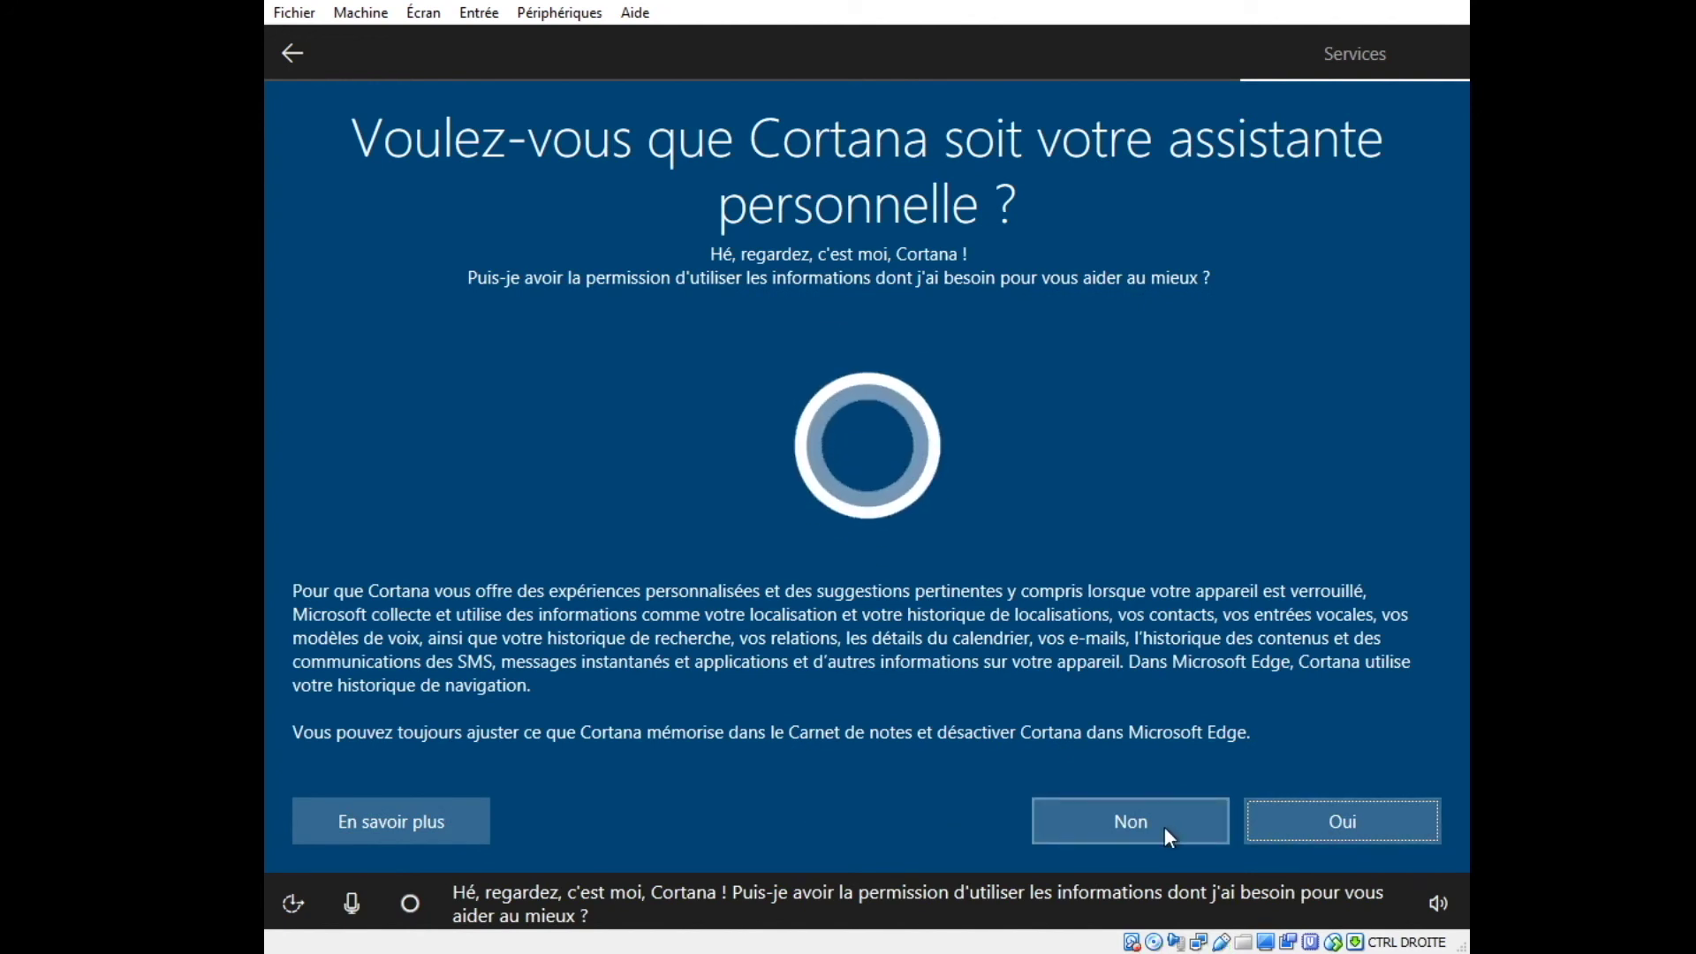
Decline Cortana and turn off speech recognition, tailored experiences, location and ads, with diagnostics at De base.
left_click(1163, 825)
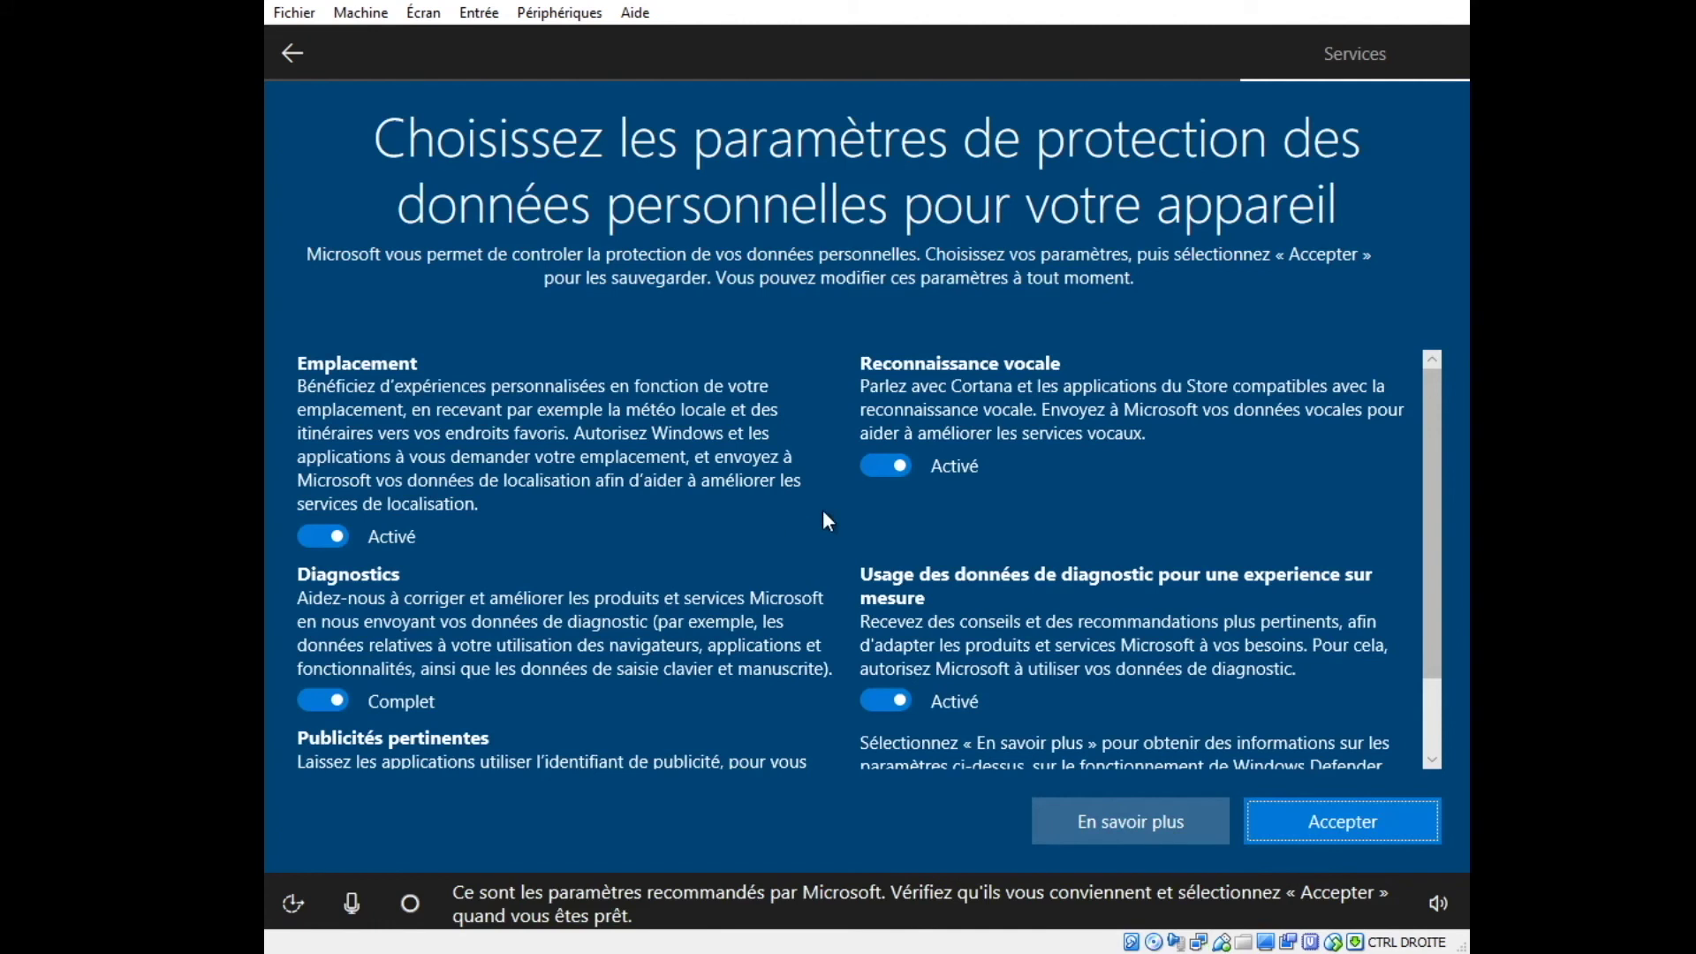
left_click(888, 468)
left_click(901, 700)
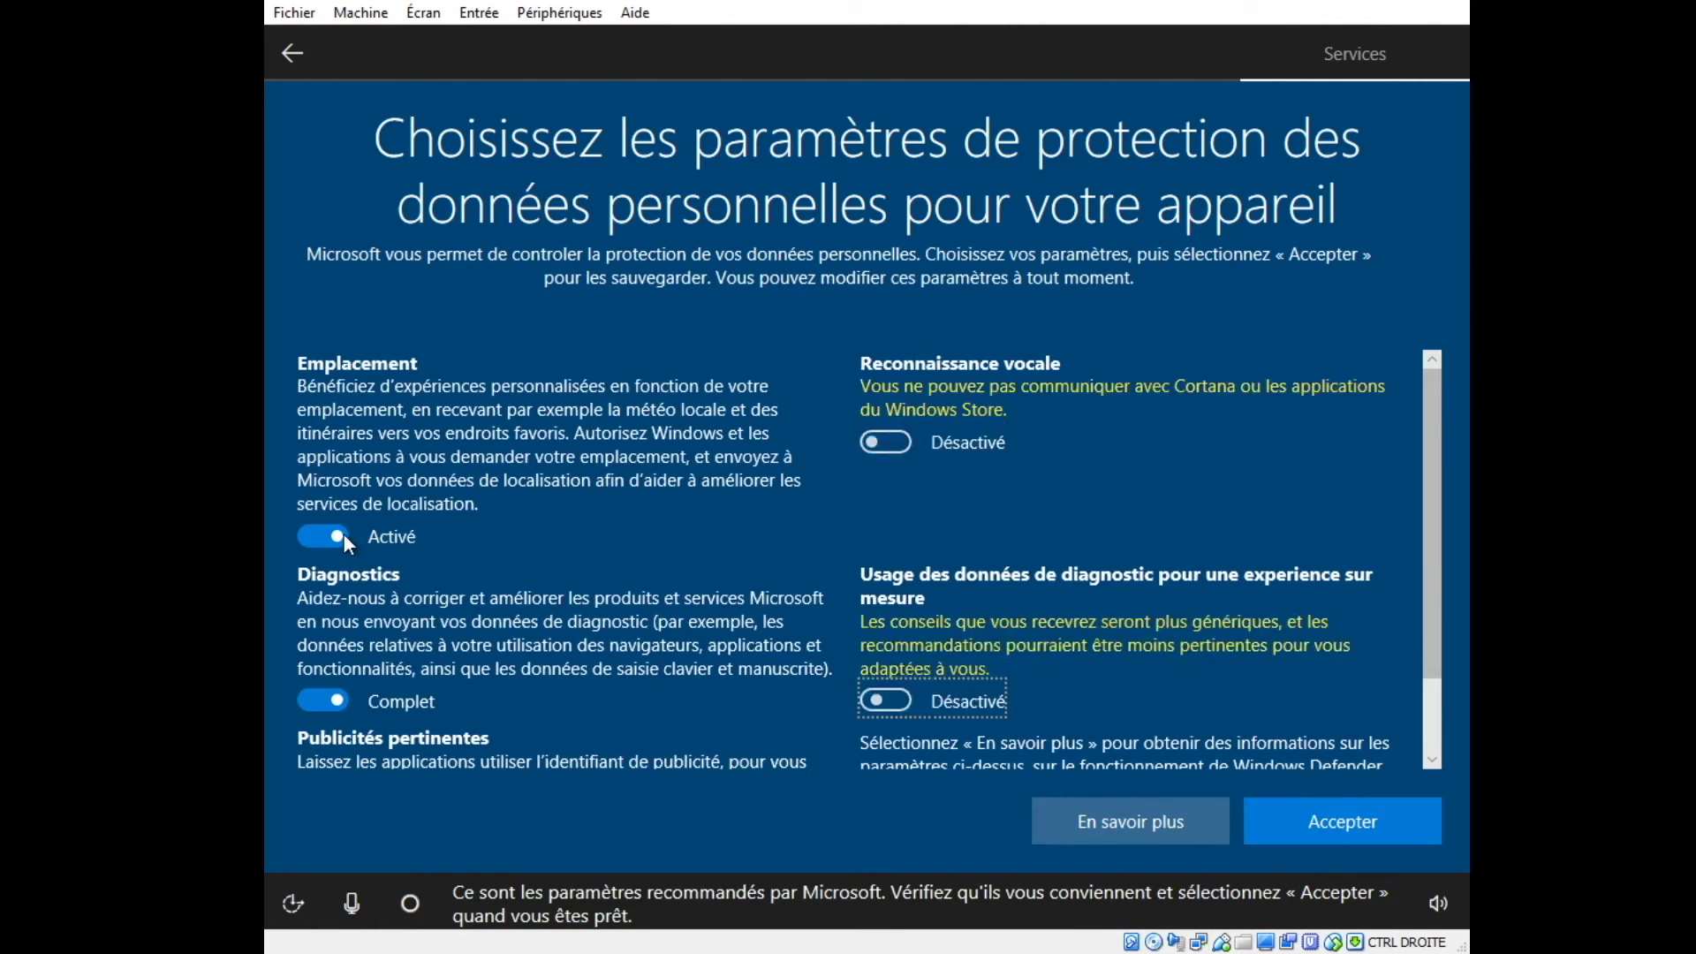
left_click(345, 536)
left_click(333, 642)
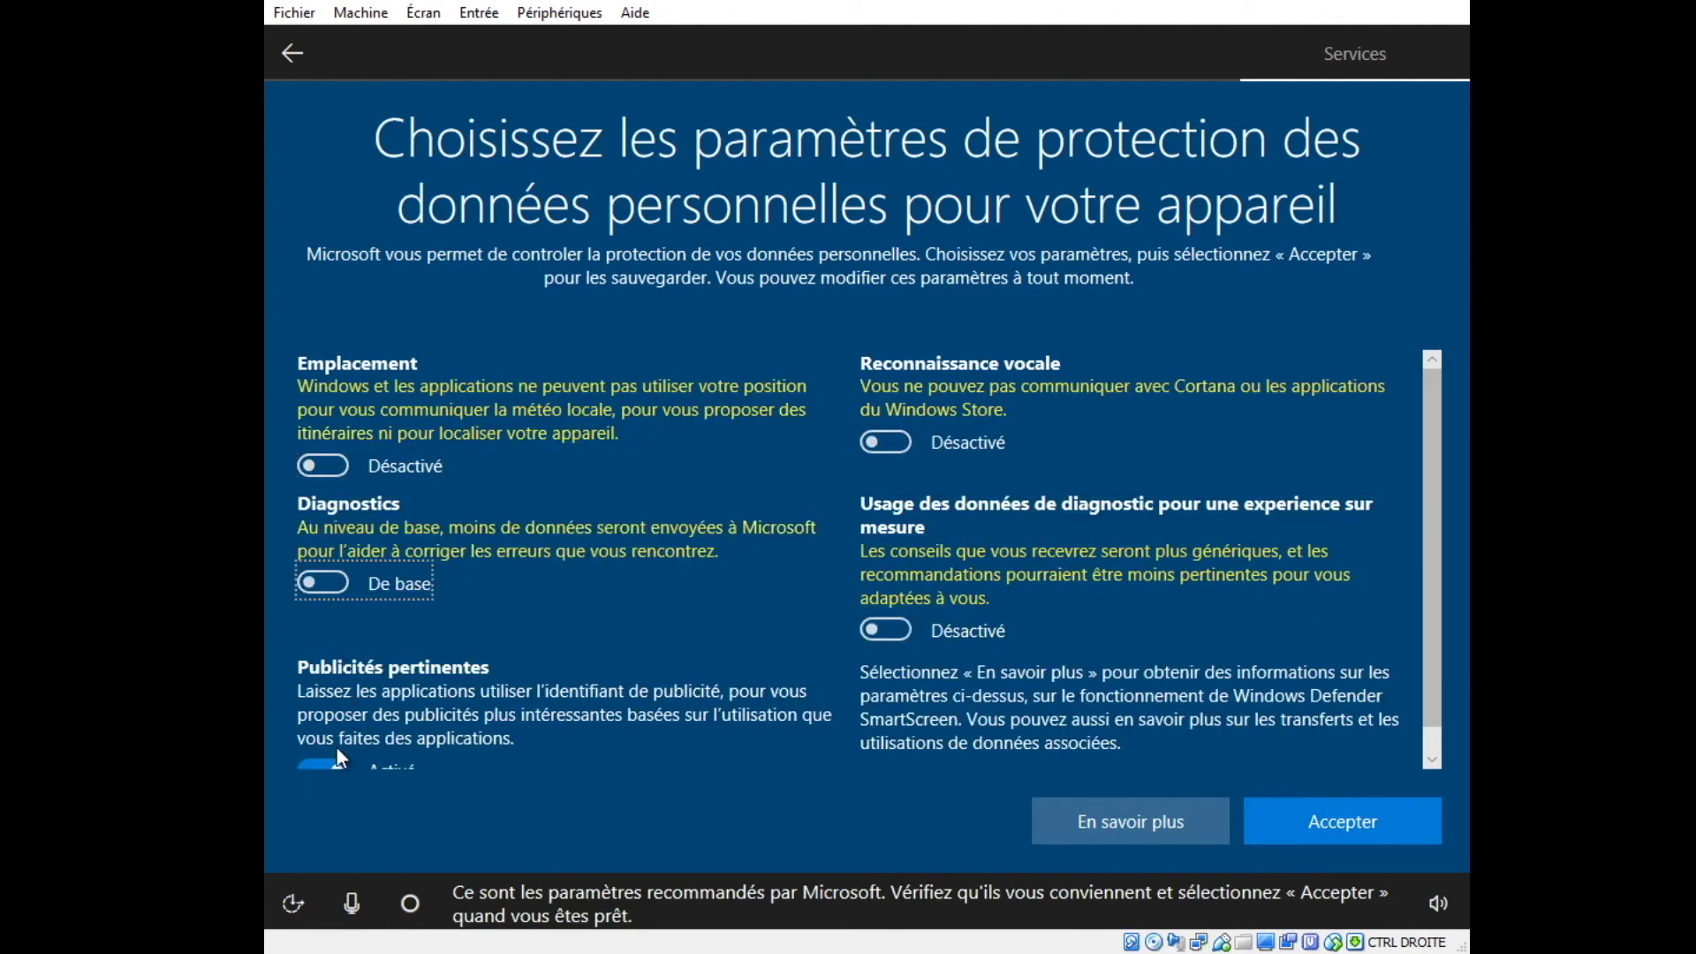
left_click(336, 758)
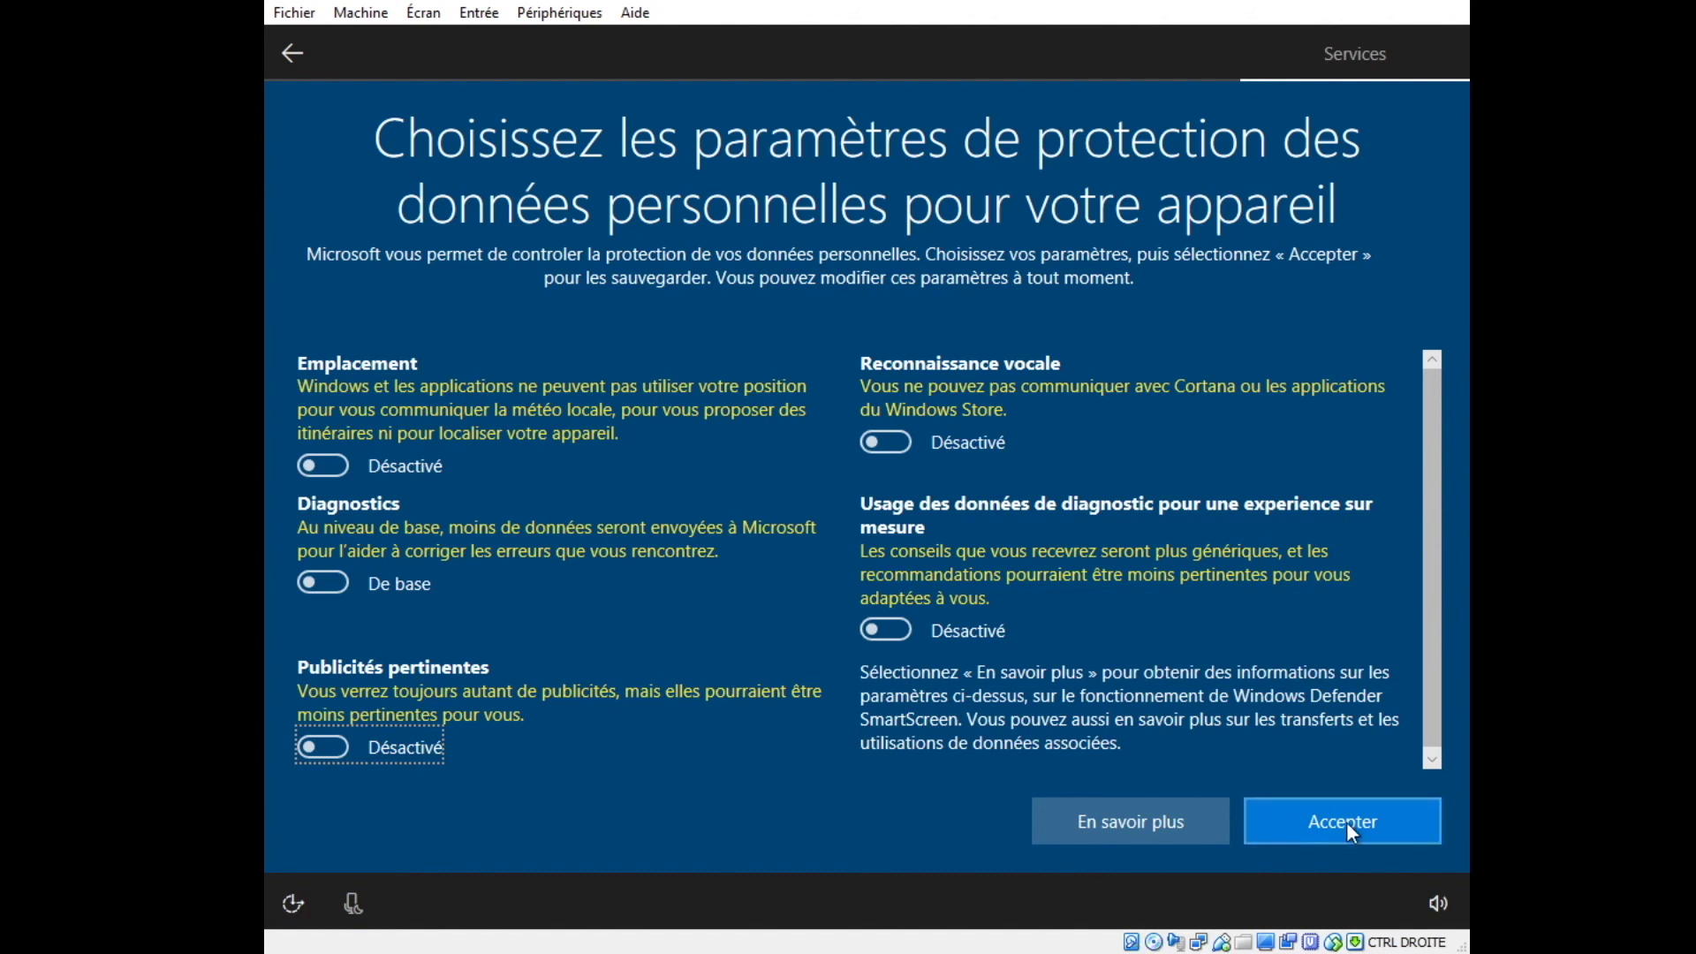
scroll(1281, 698, "down", 1)
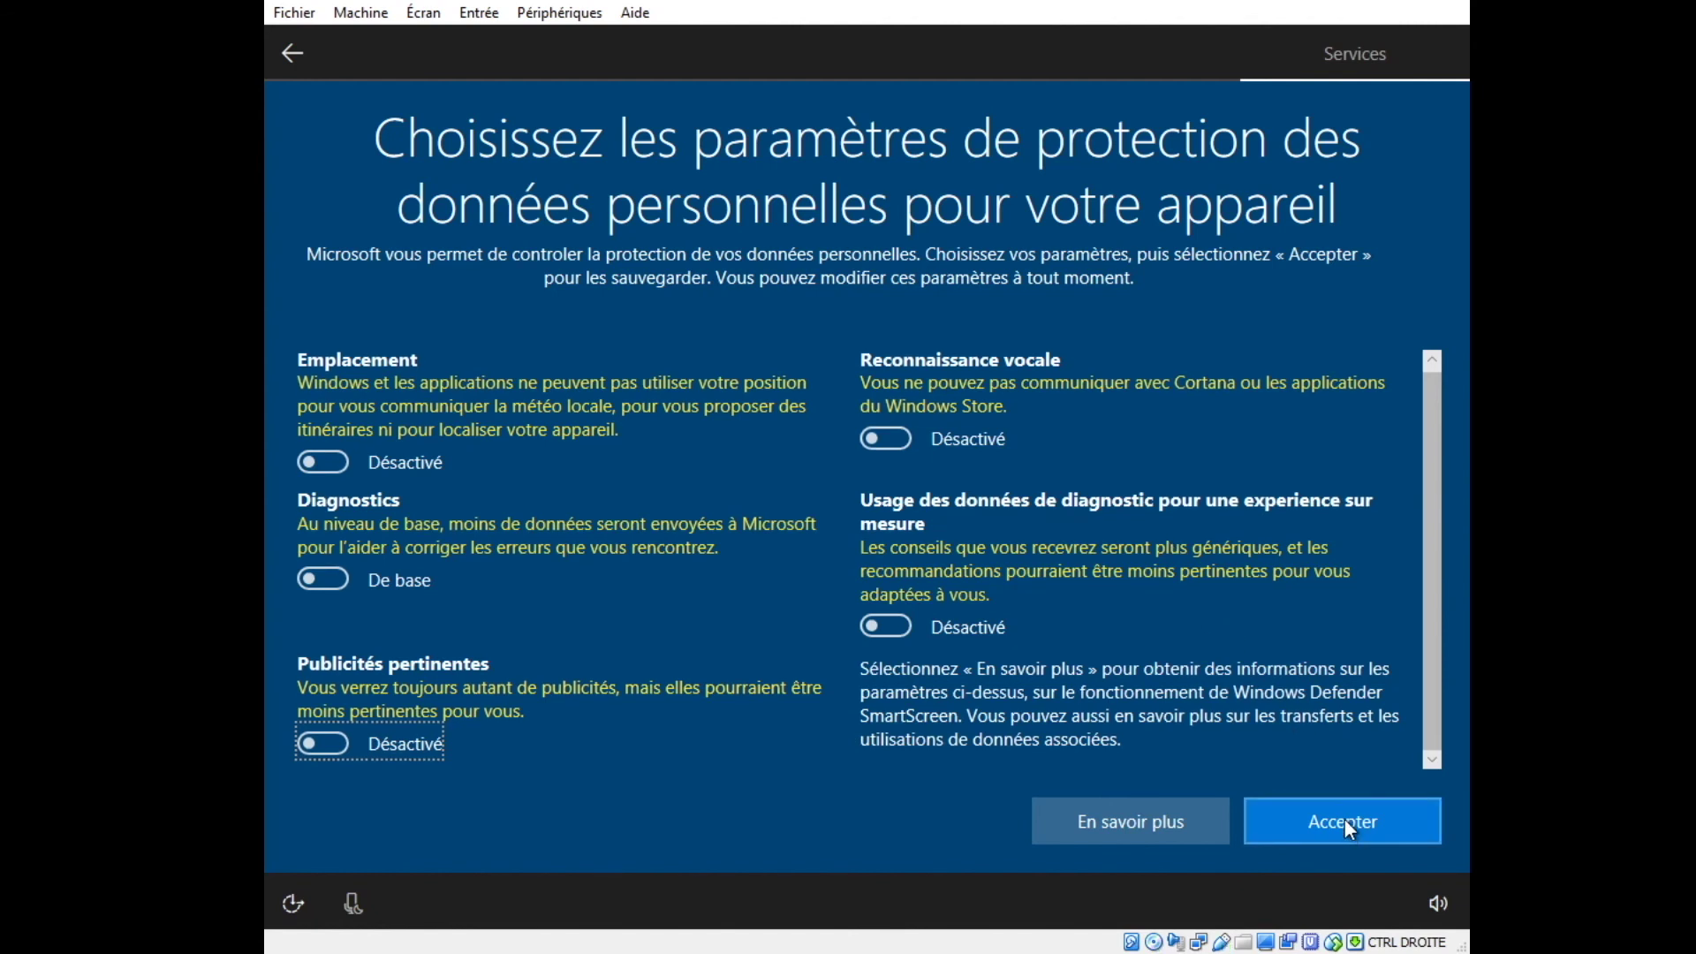
Accept the privacy settings, answer the network discovery prompt, and close the Edge welcome page.
left_click(1344, 820)
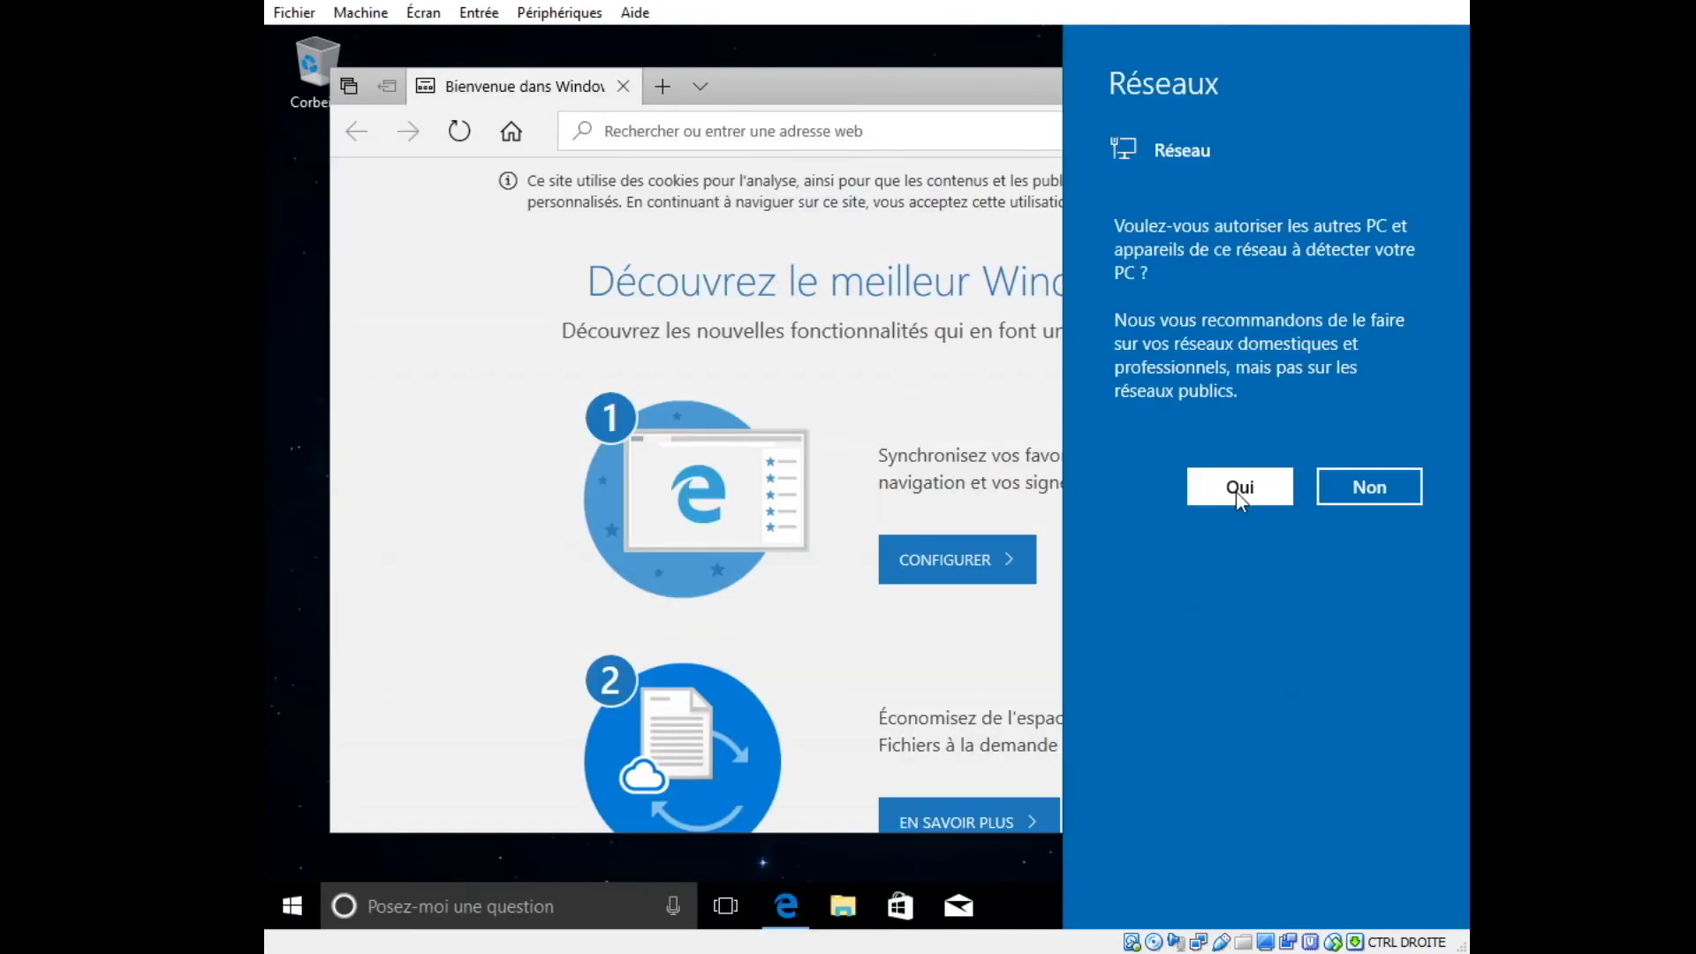
left_click(1239, 488)
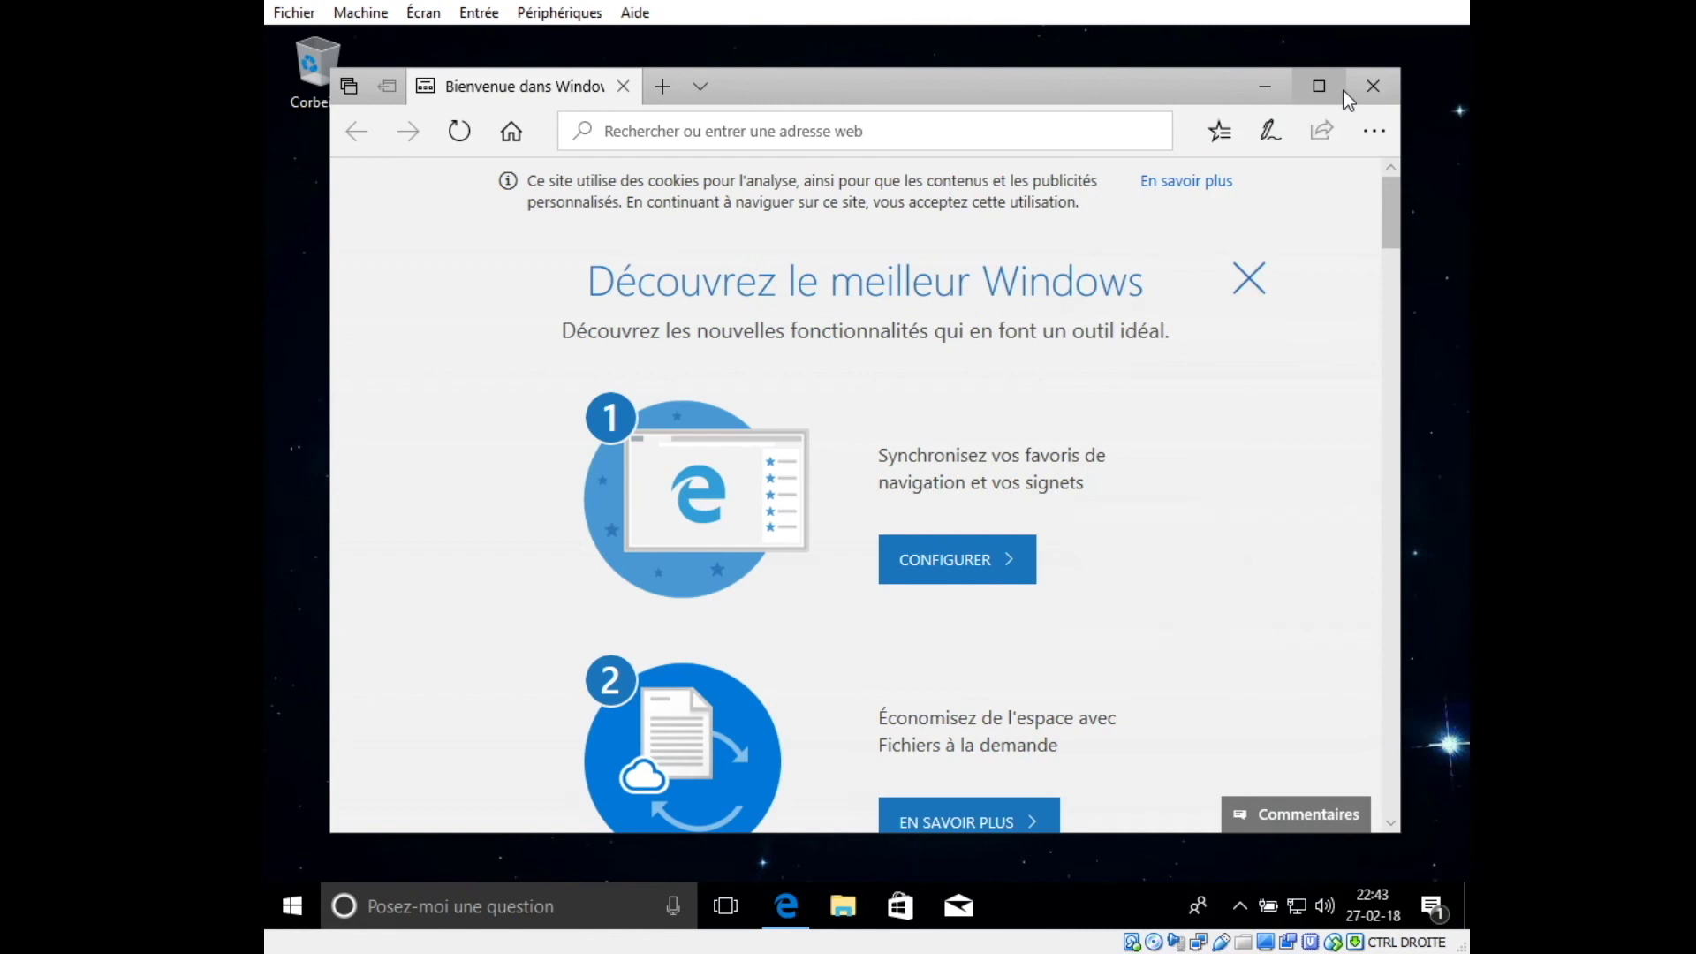
left_click(1447, 85)
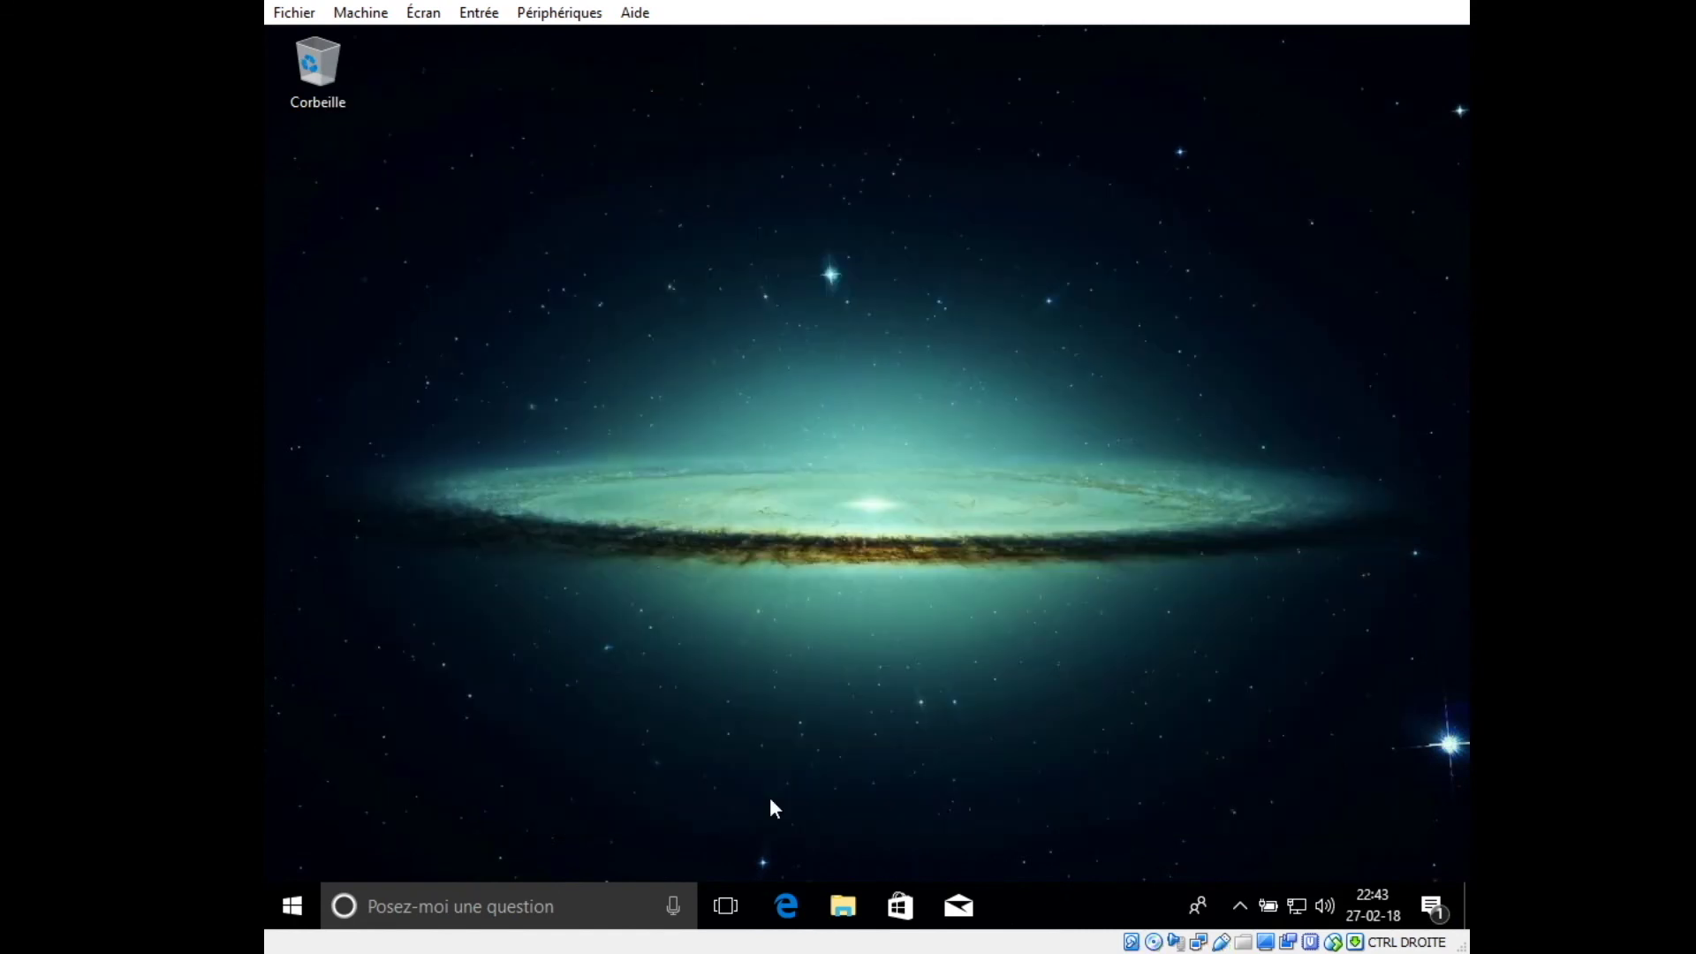